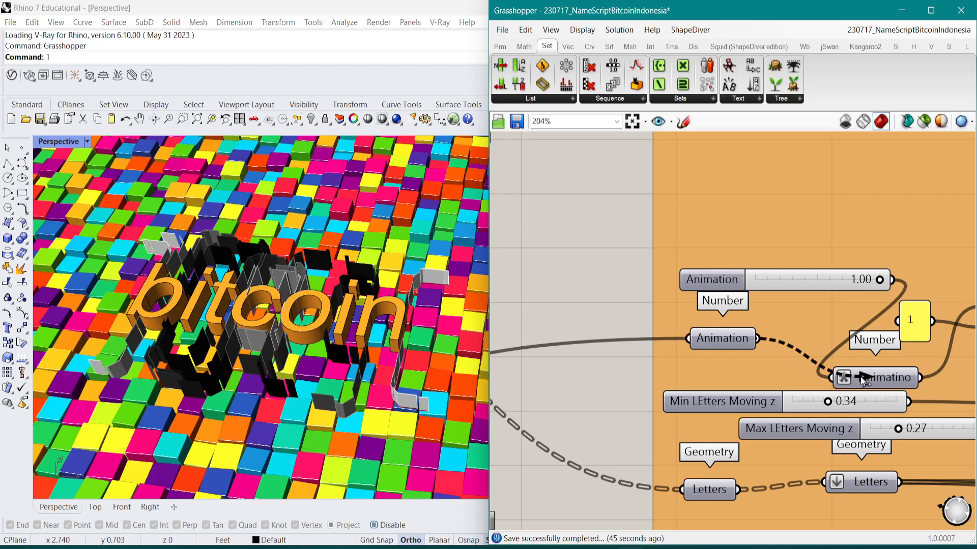
- Start a new, empty Grasshopper definition
{"action": "scroll", "coordinate": [763, 296], "scroll_direction": "down", "scroll_amount": 5}
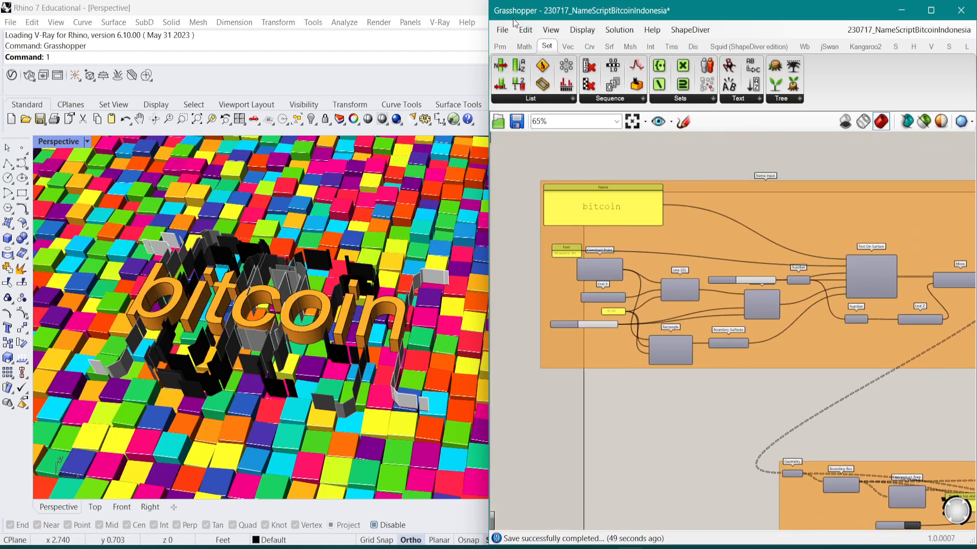
{"action": "scroll", "coordinate": [666, 246], "scroll_direction": "up", "scroll_amount": 1}
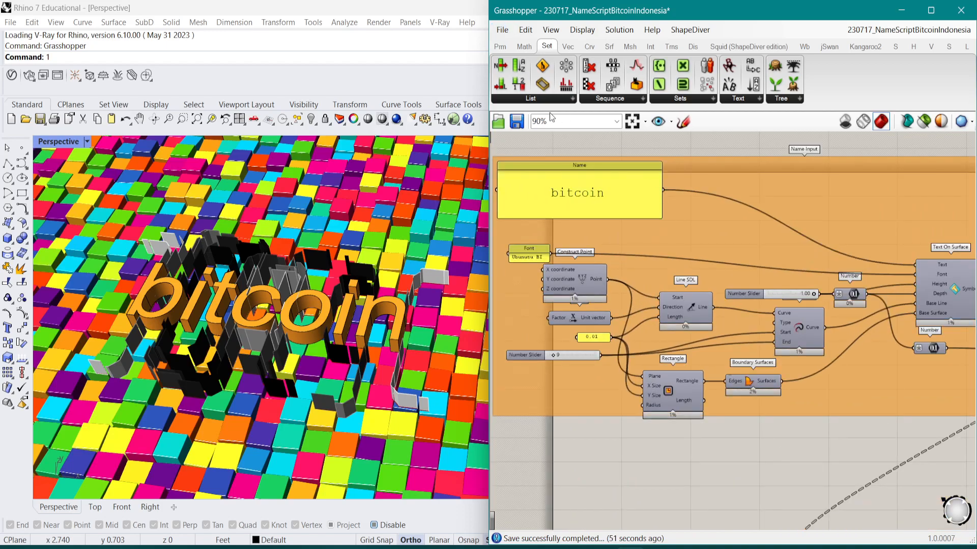
{"action": "left_click", "coordinate": [502, 30]}
{"action": "left_click", "coordinate": [512, 48]}
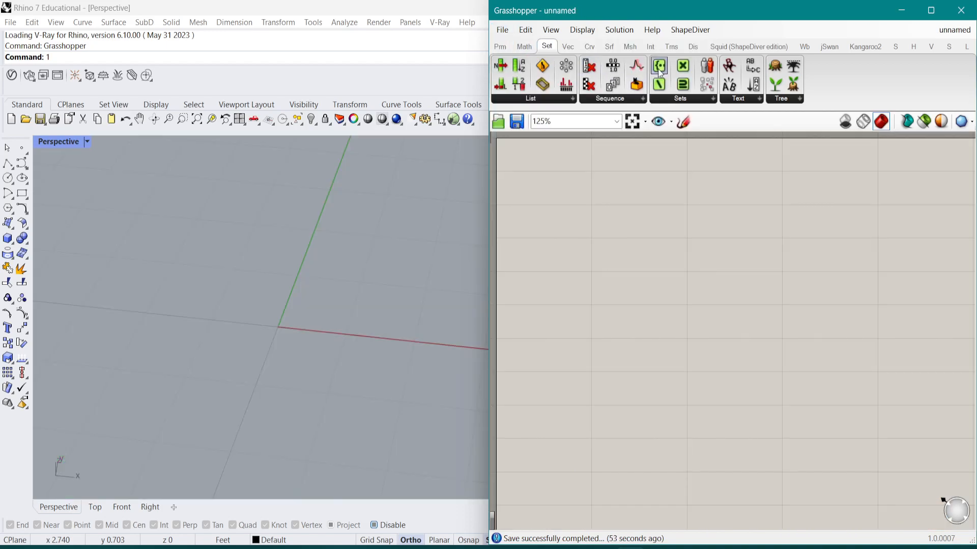
{"action": "double_click", "coordinate": [597, 151]}
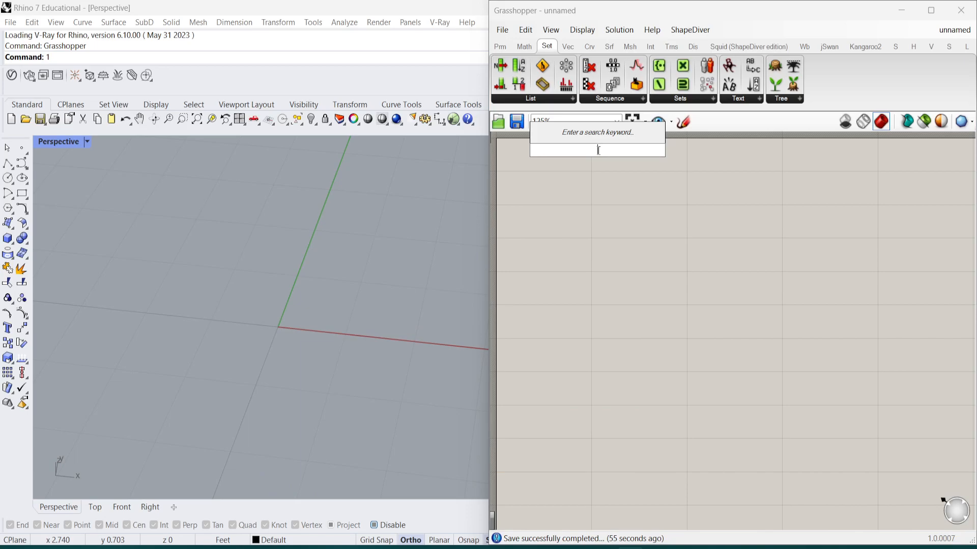
{"action": "type", "text": "bi"}
{"action": "key", "text": "BackSpace"}
{"action": "type", "text": "o"}
{"action": "left_click", "coordinate": [589, 120]}
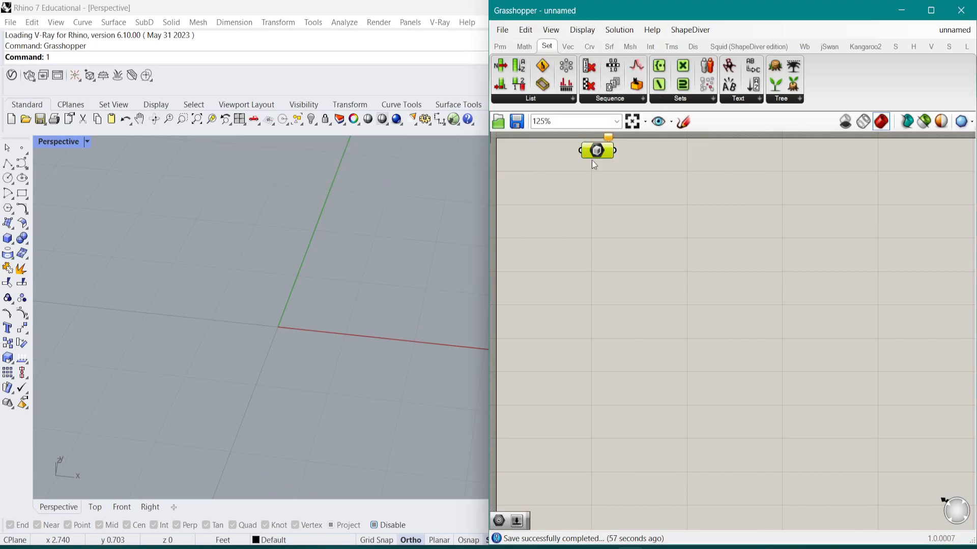
- Add a Bifocals component to label all components and move it near the canvas's upper-left corner
{"action": "double_click", "coordinate": [583, 238]}
{"action": "type", "text": "bi"}
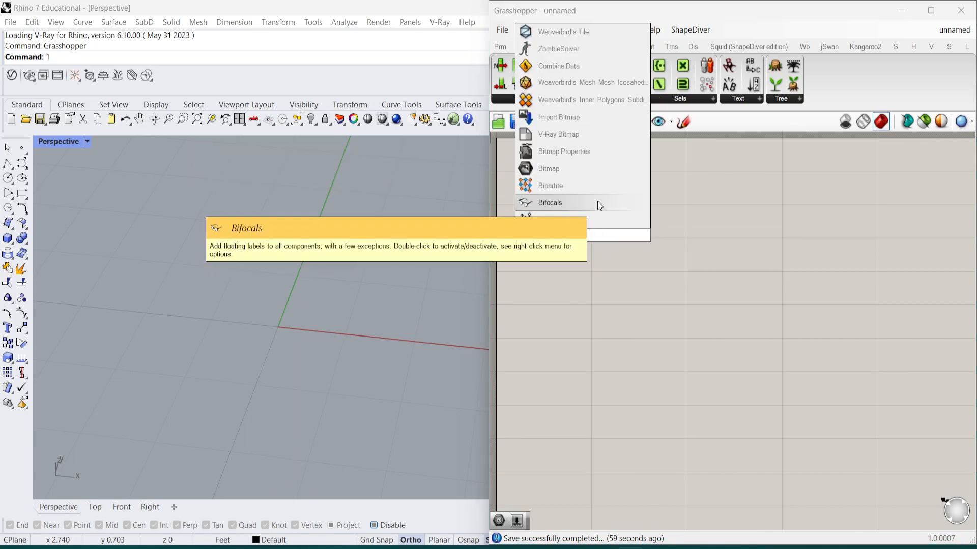
{"action": "left_click", "coordinate": [598, 199]}
{"action": "left_click_drag", "start_coordinate": [588, 231], "coordinate": [546, 153]}
{"action": "right_click_drag", "start_coordinate": [647, 286], "coordinate": [624, 220]}
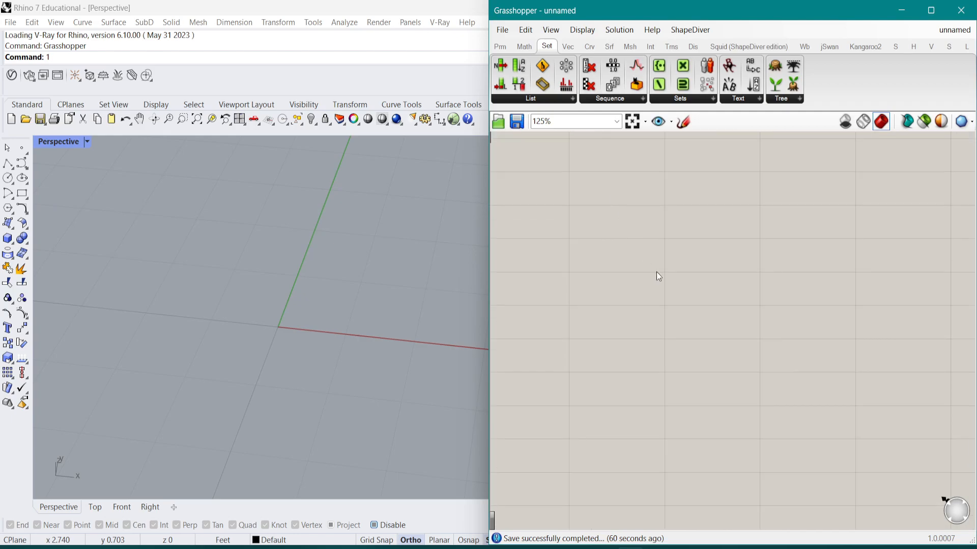
- Sketch the word BITCOIN freehand across the canvas and accept the sketch
{"action": "left_click", "coordinate": [683, 122]}
{"action": "left_click_drag", "start_coordinate": [582, 240], "coordinate": [588, 307]}
{"action": "mouse_move", "coordinate": [598, 242]}
{"action": "left_mouse_down"}
{"action": "mouse_move", "coordinate": [645, 309]}
{"action": "mouse_move", "coordinate": [596, 311]}
{"action": "left_mouse_up"}
{"action": "left_click_drag", "start_coordinate": [663, 254], "coordinate": [661, 313]}
{"action": "left_click_drag", "start_coordinate": [706, 246], "coordinate": [696, 309]}
{"action": "mouse_move", "coordinate": [668, 244]}
{"action": "left_mouse_down"}
{"action": "mouse_move", "coordinate": [789, 249]}
{"action": "mouse_move", "coordinate": [793, 322]}
{"action": "left_mouse_up"}
{"action": "left_click_drag", "start_coordinate": [864, 253], "coordinate": [896, 244]}
{"action": "left_click_drag", "start_coordinate": [906, 311], "coordinate": [938, 292]}
{"action": "left_click", "coordinate": [746, 145]}
{"action": "right_click_drag", "start_coordinate": [778, 351], "coordinate": [737, 336]}
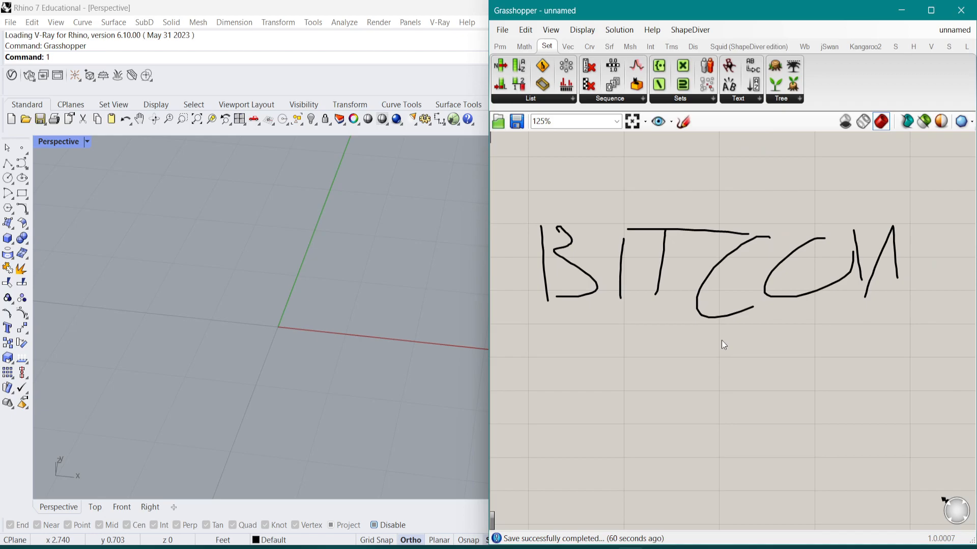
- Sketch two axes along the word's left and lower sides, labelled Y and X, with a cross at their corner
{"action": "left_click", "coordinate": [684, 121]}
{"action": "scroll", "coordinate": [741, 240], "scroll_direction": "down", "scroll_amount": 2}
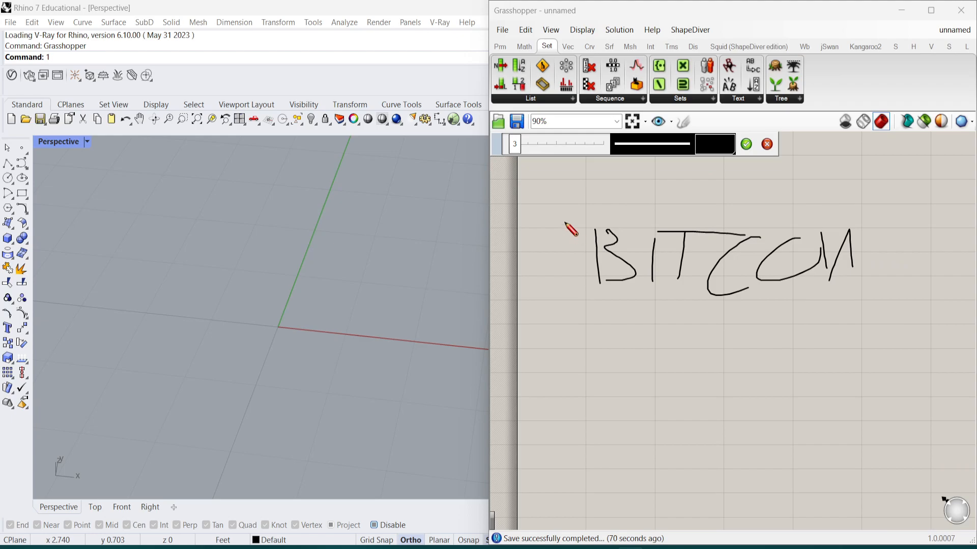
{"action": "mouse_move", "coordinate": [560, 211]}
{"action": "left_mouse_down"}
{"action": "mouse_move", "coordinate": [560, 257]}
{"action": "mouse_move", "coordinate": [841, 304]}
{"action": "left_mouse_up"}
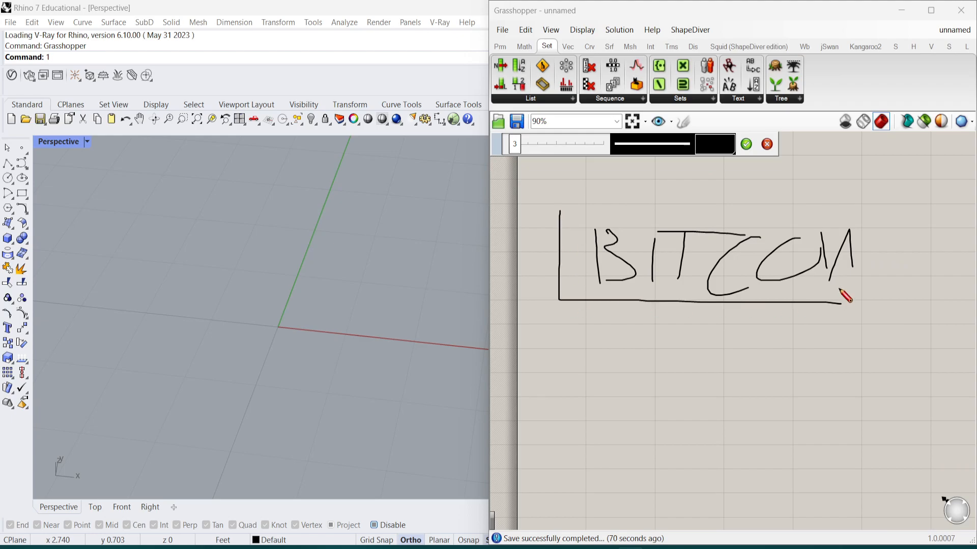
{"action": "mouse_move", "coordinate": [783, 329]}
{"action": "left_mouse_down"}
{"action": "mouse_move", "coordinate": [797, 312]}
{"action": "mouse_move", "coordinate": [805, 332]}
{"action": "left_mouse_up"}
{"action": "left_click_drag", "start_coordinate": [543, 241], "coordinate": [532, 255]}
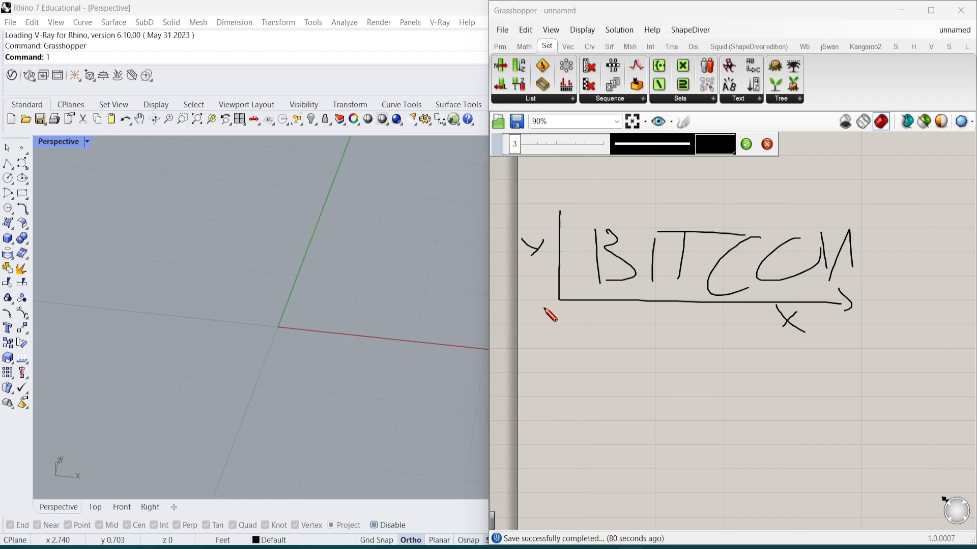
{"action": "scroll", "coordinate": [544, 308], "scroll_direction": "up", "scroll_amount": 2}
{"action": "mouse_move", "coordinate": [556, 304]}
{"action": "left_mouse_down"}
{"action": "mouse_move", "coordinate": [576, 294]}
{"action": "mouse_move", "coordinate": [573, 306]}
{"action": "left_mouse_up"}
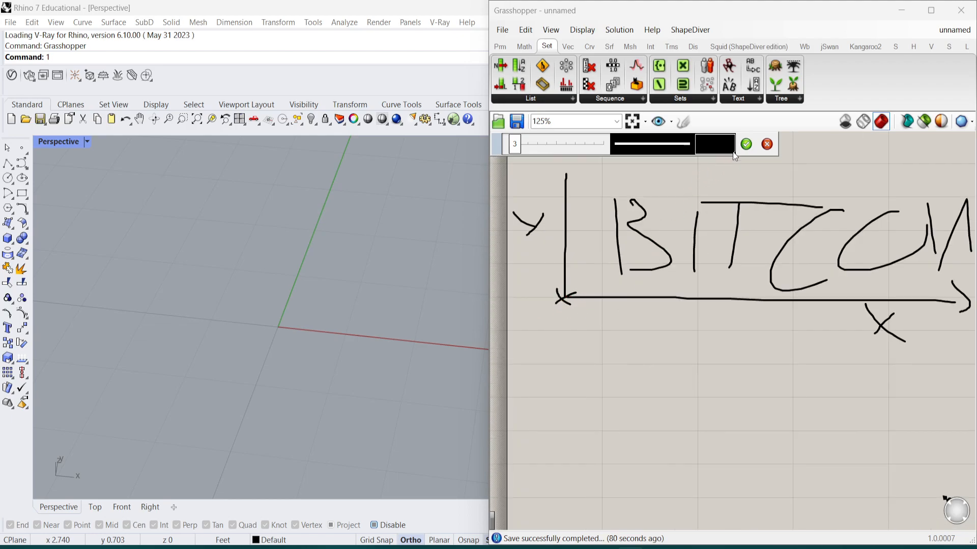
- Sketch a small vertical double-headed arrow beside the word's last letter and accept the sketch
{"action": "scroll", "coordinate": [733, 152], "scroll_direction": "down", "scroll_amount": 2}
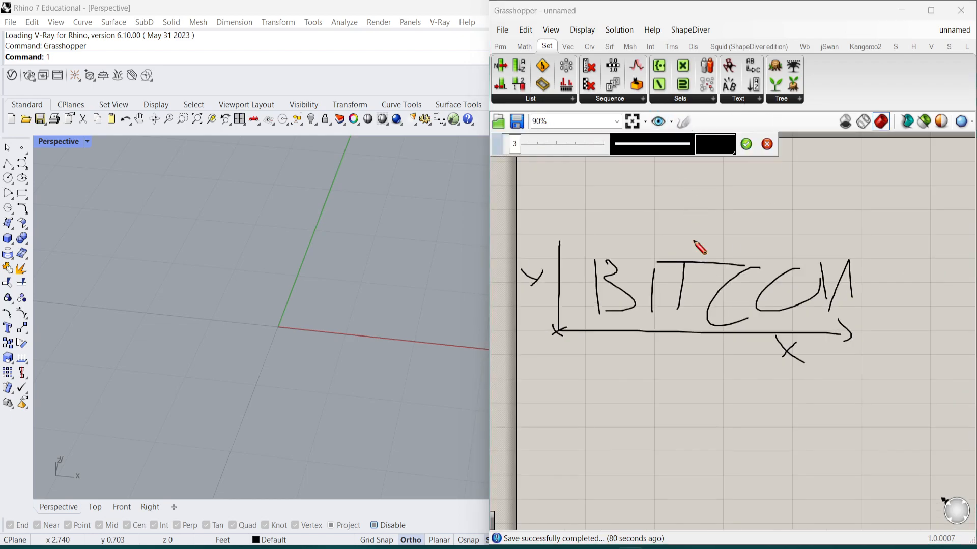
{"action": "scroll", "coordinate": [861, 277], "scroll_direction": "up", "scroll_amount": 2}
{"action": "mouse_move", "coordinate": [875, 285]}
{"action": "left_mouse_down"}
{"action": "mouse_move", "coordinate": [877, 271]}
{"action": "mouse_move", "coordinate": [882, 286]}
{"action": "left_mouse_up"}
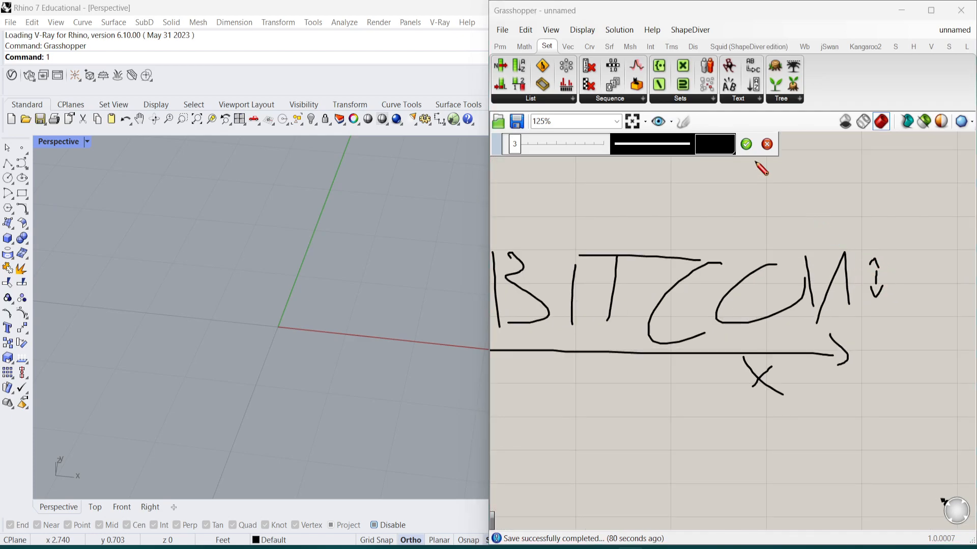
{"action": "left_click", "coordinate": [746, 145]}
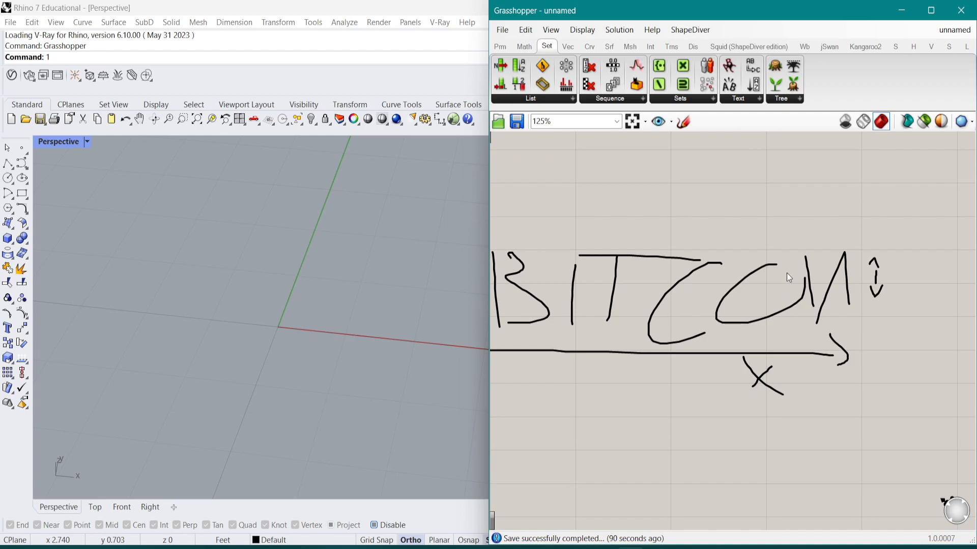
- Add a Text On Surface component below the sketched word and adjust its position
{"action": "scroll", "coordinate": [587, 261], "scroll_direction": "down", "scroll_amount": 2}
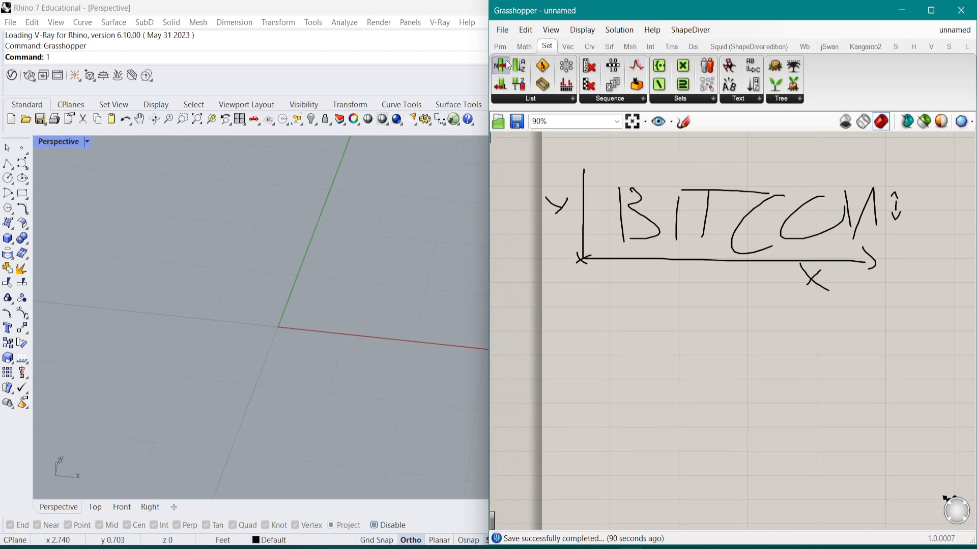
{"action": "left_click", "coordinate": [501, 47]}
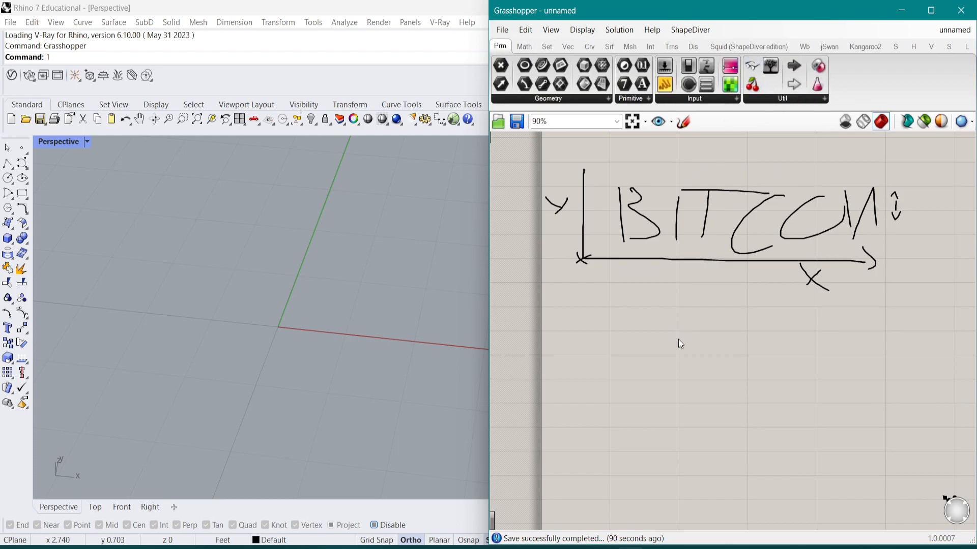
{"action": "scroll", "coordinate": [654, 346], "scroll_direction": "up", "scroll_amount": 1}
{"action": "left_click", "coordinate": [515, 48]}
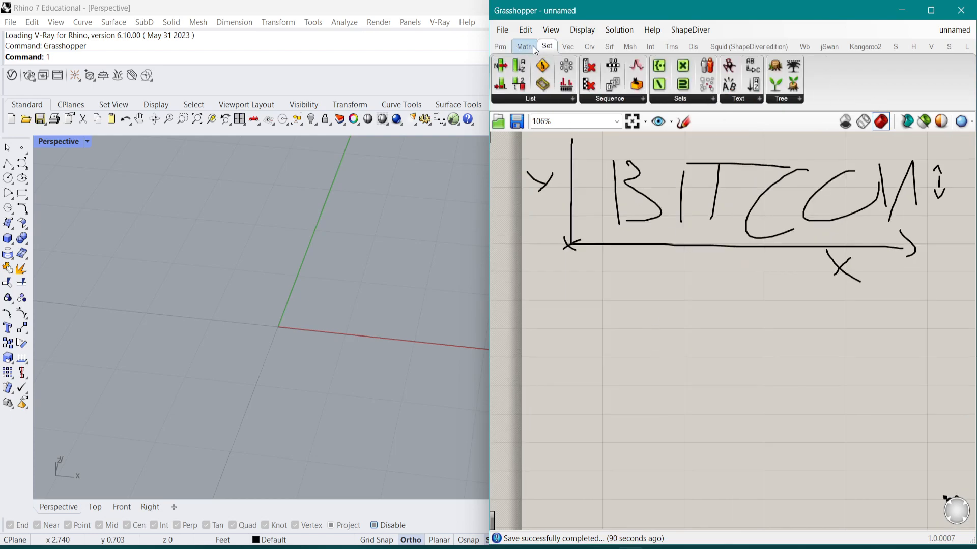
{"action": "double_click", "coordinate": [639, 282]}
{"action": "type", "text": "text"}
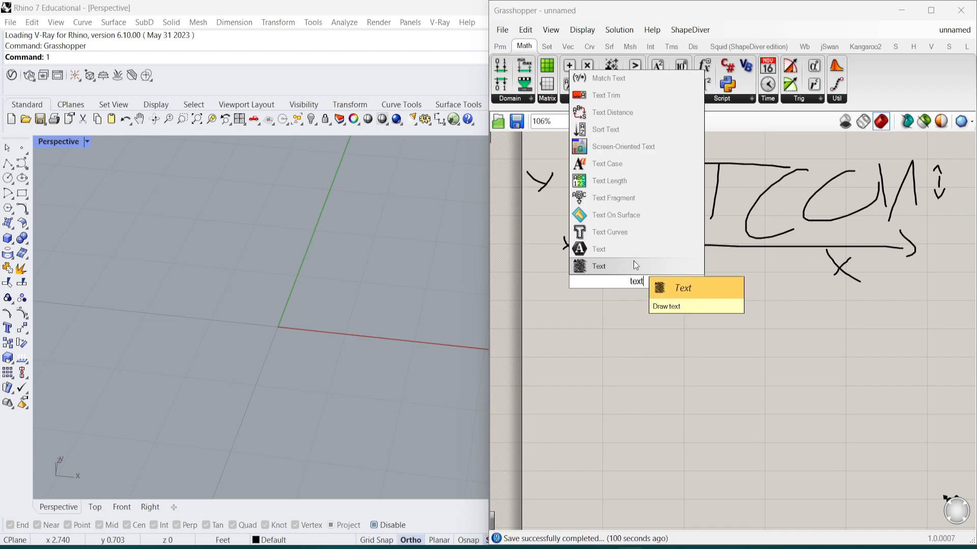
{"action": "left_click", "coordinate": [627, 216]}
{"action": "scroll", "coordinate": [647, 282], "scroll_direction": "up", "scroll_amount": 3}
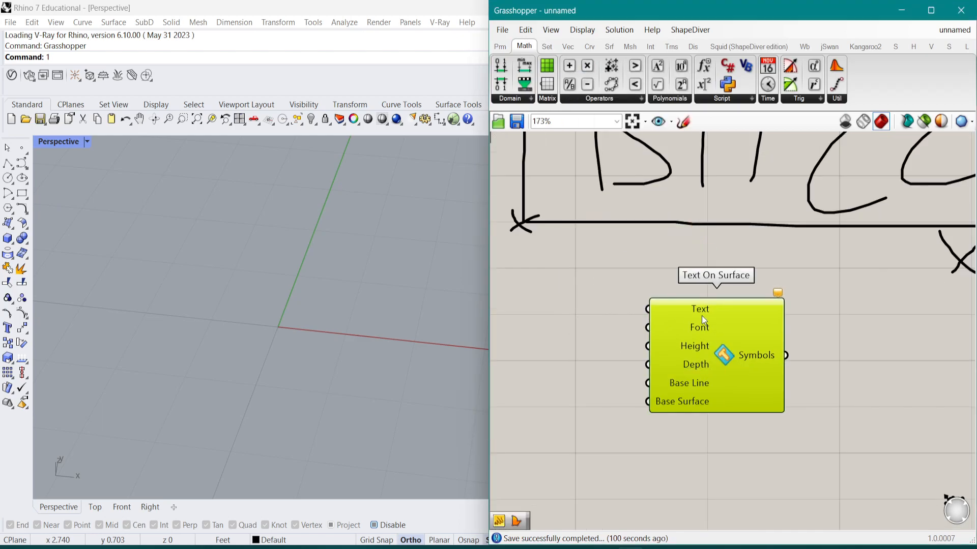
{"action": "left_click_drag", "start_coordinate": [702, 314], "coordinate": [722, 332]}
- Add a panel containing "bitcoin" beside the inputs of the Text On Surface component
{"action": "scroll", "coordinate": [732, 346], "scroll_direction": "down", "scroll_amount": 1}
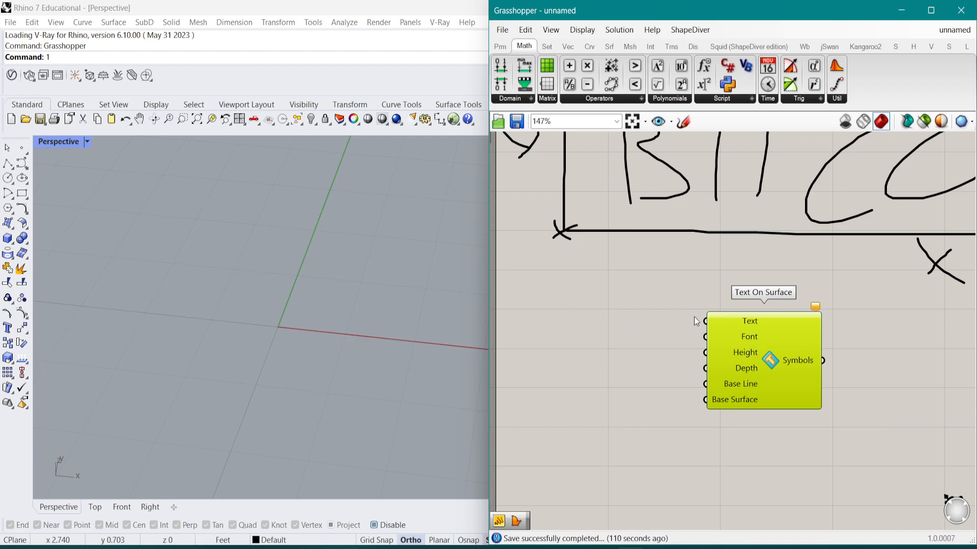
{"action": "scroll", "coordinate": [630, 322], "scroll_direction": "up", "scroll_amount": 2}
{"action": "double_click", "coordinate": [627, 331]}
{"action": "type", "text": "panel"}
{"action": "key", "text": "Return"}
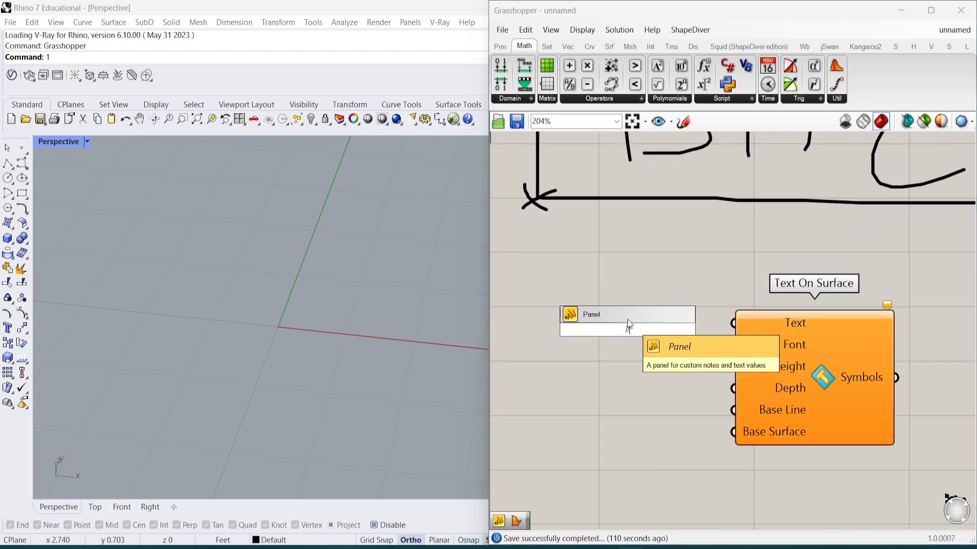
{"action": "double_click", "coordinate": [628, 327]}
{"action": "type", "text": "bitcoin"}
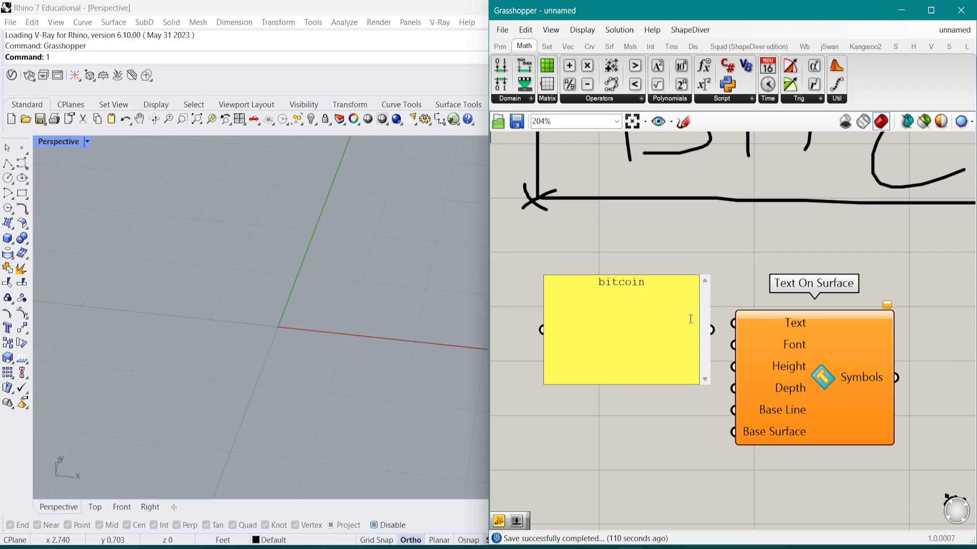
{"action": "left_click", "coordinate": [724, 289]}
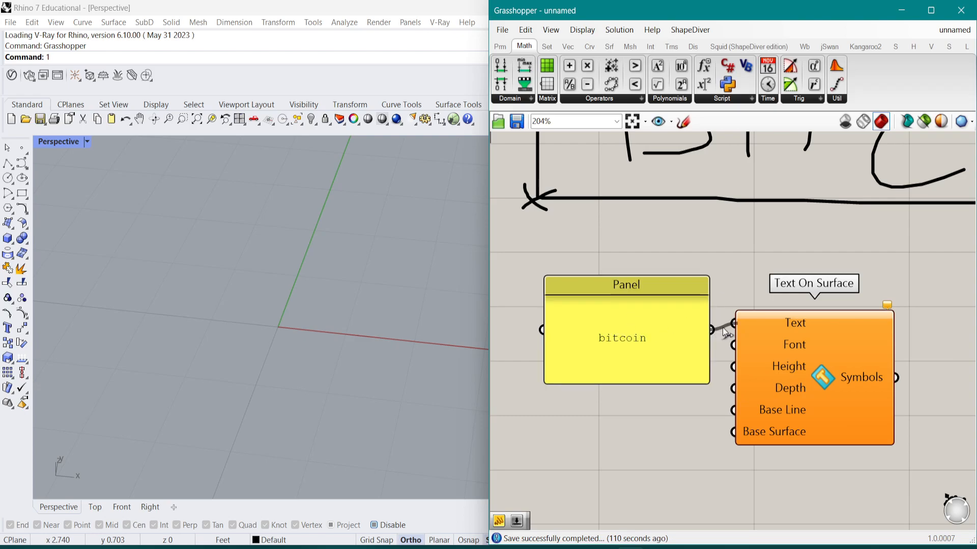
- Connect the bitcoin panel to the Text input of Text On Surface and space the two components apart
{"action": "left_click_drag", "start_coordinate": [753, 334], "coordinate": [827, 364]}
{"action": "right_click_drag", "start_coordinate": [866, 377], "coordinate": [871, 311]}
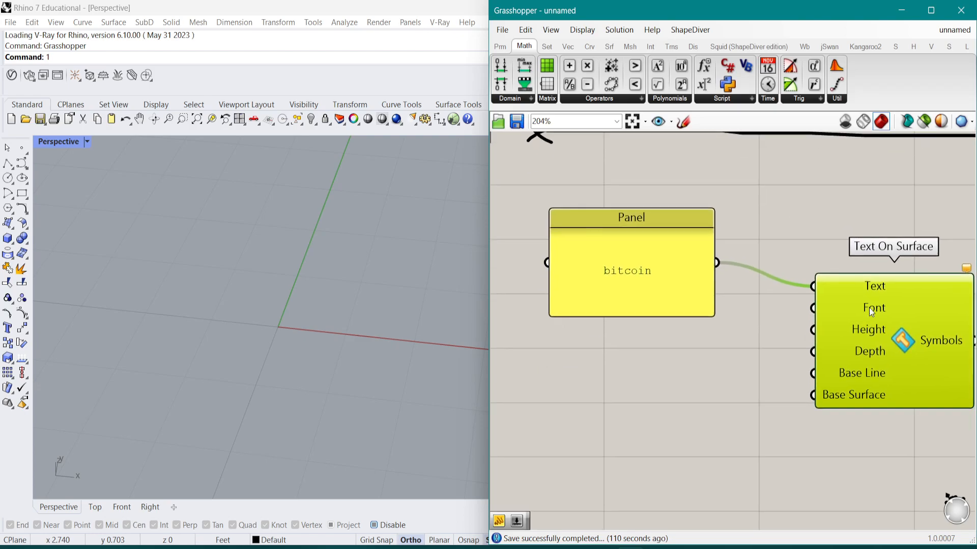
{"action": "left_click_drag", "start_coordinate": [651, 272], "coordinate": [651, 246]}
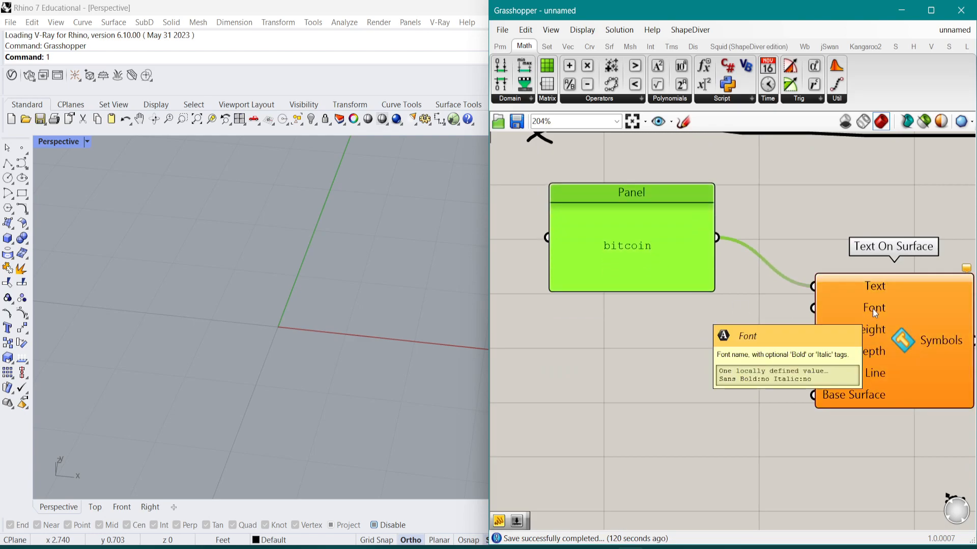
- Add a Rectangle component below the bitcoin panel
{"action": "mouse_move", "coordinate": [871, 332]}
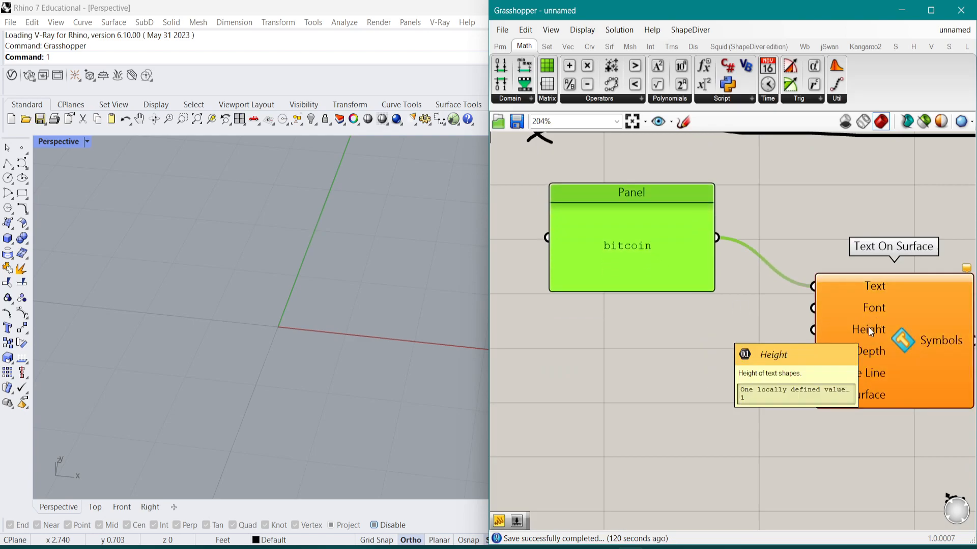
{"action": "mouse_move", "coordinate": [864, 352]}
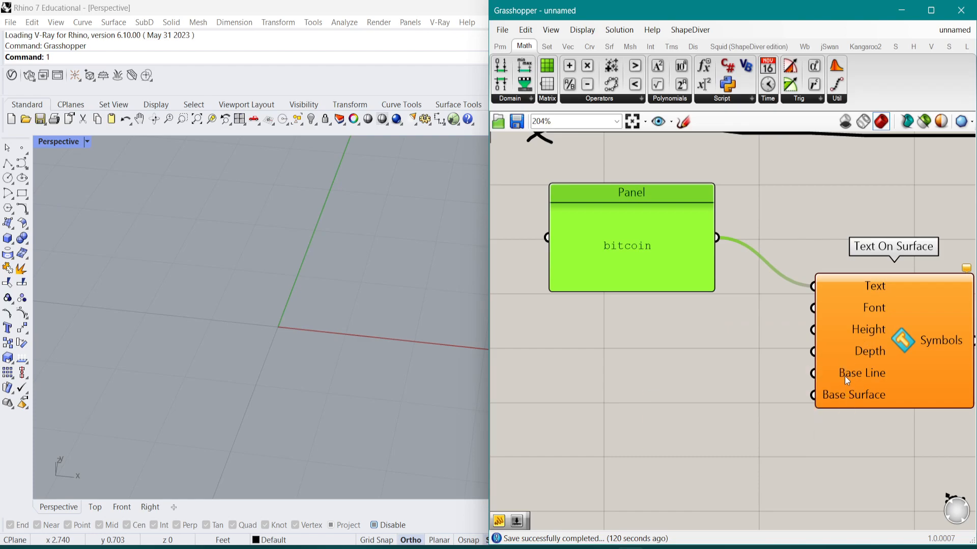
{"action": "double_click", "coordinate": [625, 406]}
{"action": "type", "text": "rect"}
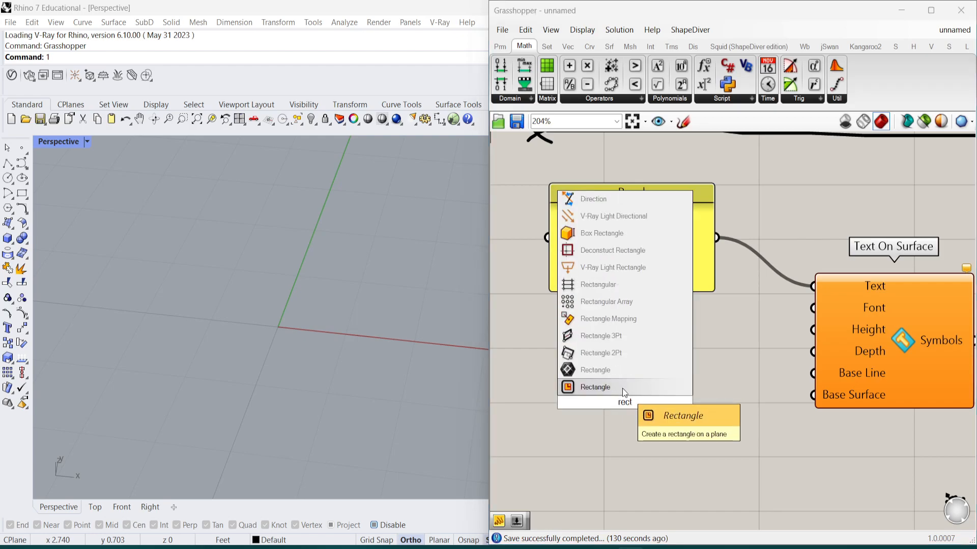
{"action": "left_click", "coordinate": [625, 387]}
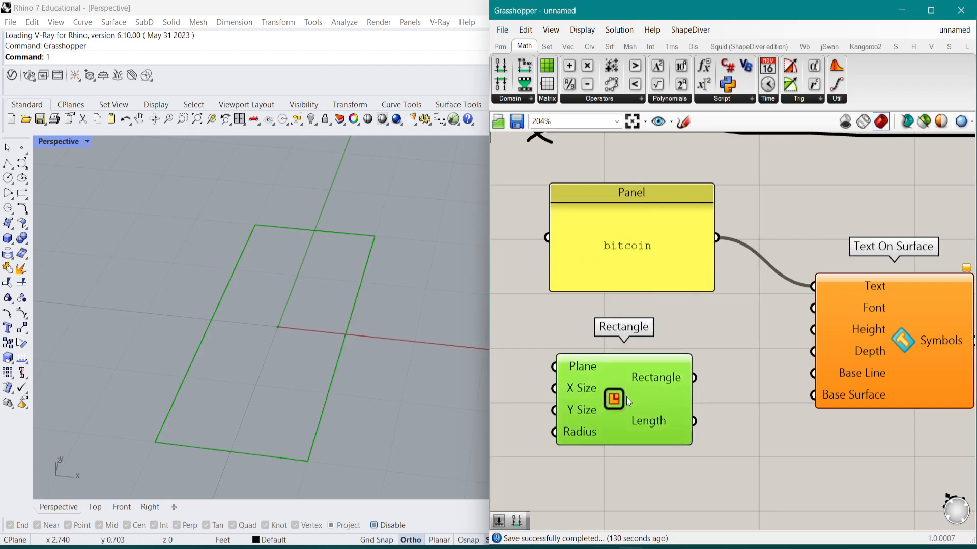
- Add a Boundary Surfaces component and connect the Rectangle output to its Edges input
{"action": "right_click_drag", "start_coordinate": [718, 418], "coordinate": [720, 374]}
{"action": "double_click", "coordinate": [738, 413]}
{"action": "type", "text": "bound"}
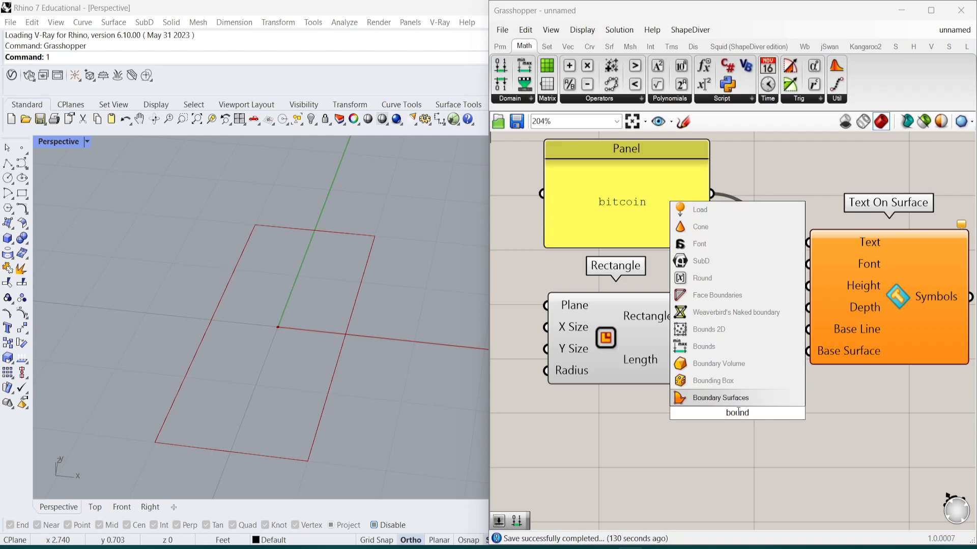
{"action": "left_click", "coordinate": [735, 399]}
{"action": "left_click_drag", "start_coordinate": [690, 318], "coordinate": [676, 413]}
- Connect the Surfaces output to the Base Surface input of Text On Surface and space the linked components apart
{"action": "right_click_drag", "start_coordinate": [965, 287], "coordinate": [753, 317]}
{"action": "left_click_drag", "start_coordinate": [753, 317], "coordinate": [827, 315]}
{"action": "right_click_drag", "start_coordinate": [585, 417], "coordinate": [700, 389]}
{"action": "left_click_drag", "start_coordinate": [649, 416], "coordinate": [803, 353]}
{"action": "left_click_drag", "start_coordinate": [689, 365], "coordinate": [697, 348]}
{"action": "right_click_drag", "start_coordinate": [698, 349], "coordinate": [784, 317]}
{"action": "left_click_drag", "start_coordinate": [640, 327], "coordinate": [628, 327]}
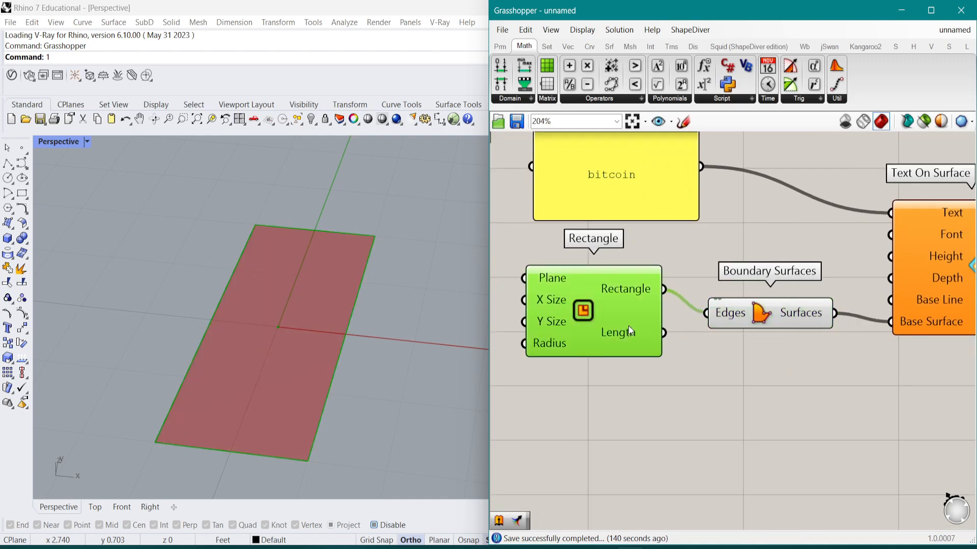
- Add a Line SDL component below the Rectangle component
{"action": "double_click", "coordinate": [672, 415]}
{"action": "type", "text": "xy"}
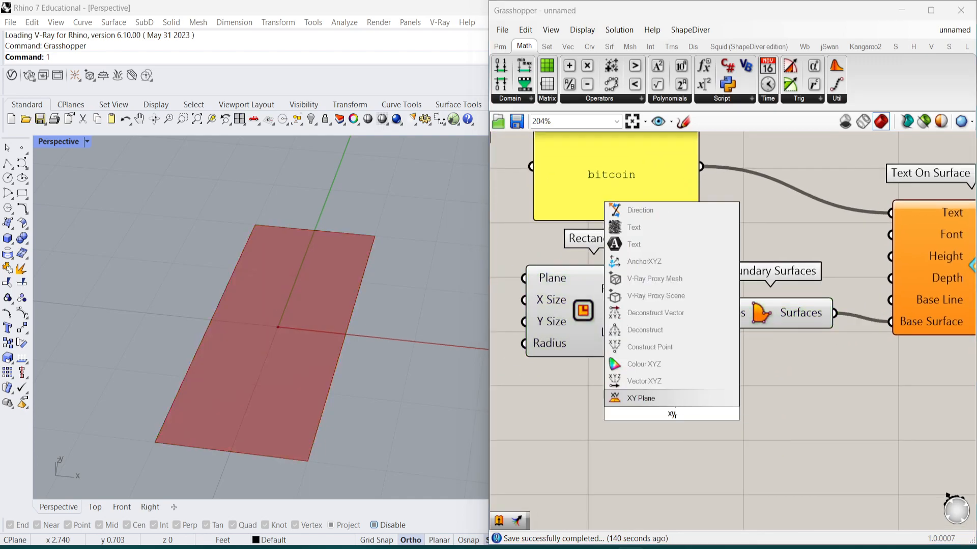
{"action": "type", "text": "sdl"}
{"action": "left_click", "coordinate": [615, 398]}
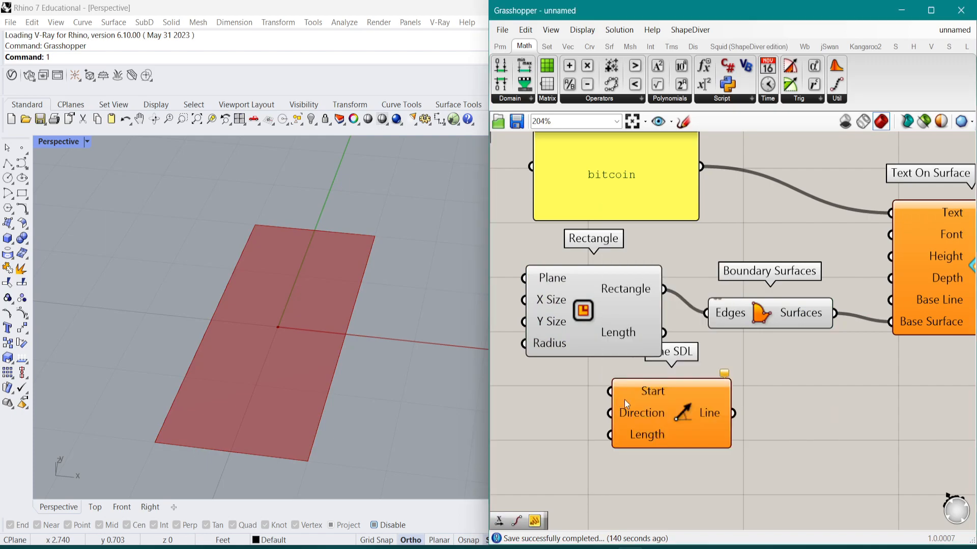
{"action": "scroll", "coordinate": [664, 412], "scroll_direction": "down", "scroll_amount": 3}
{"action": "right_click_drag", "start_coordinate": [701, 435], "coordinate": [762, 398]}
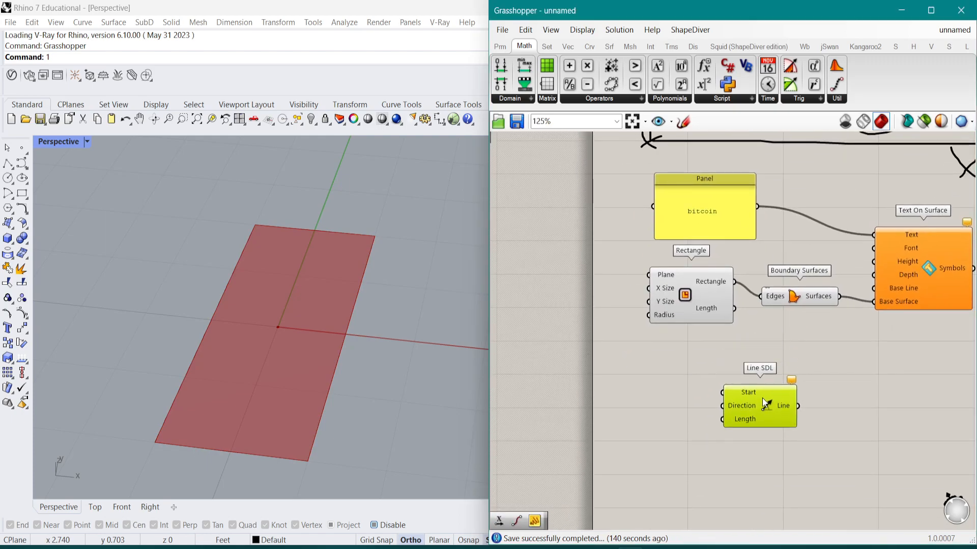
- Add a Construct Point component beside Line SDL and connect its Point output to the Start input
{"action": "double_click", "coordinate": [650, 409]}
{"action": "type", "text": "xy"}
{"action": "left_click", "coordinate": [628, 342]}
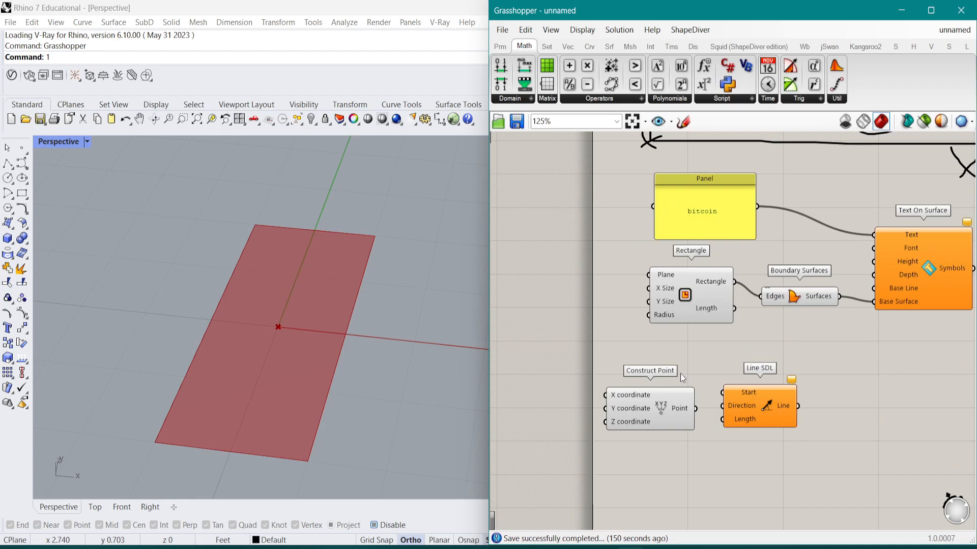
{"action": "scroll", "coordinate": [696, 413], "scroll_direction": "up", "scroll_amount": 3}
{"action": "left_click_drag", "start_coordinate": [696, 414], "coordinate": [737, 393]}
- Add a Unit X component below Construct Point and connect its Unit vector output to the Direction input of Line SDL
{"action": "right_click_drag", "start_coordinate": [712, 448], "coordinate": [680, 403]}
{"action": "double_click", "coordinate": [597, 432]}
{"action": "type", "text": "x"}
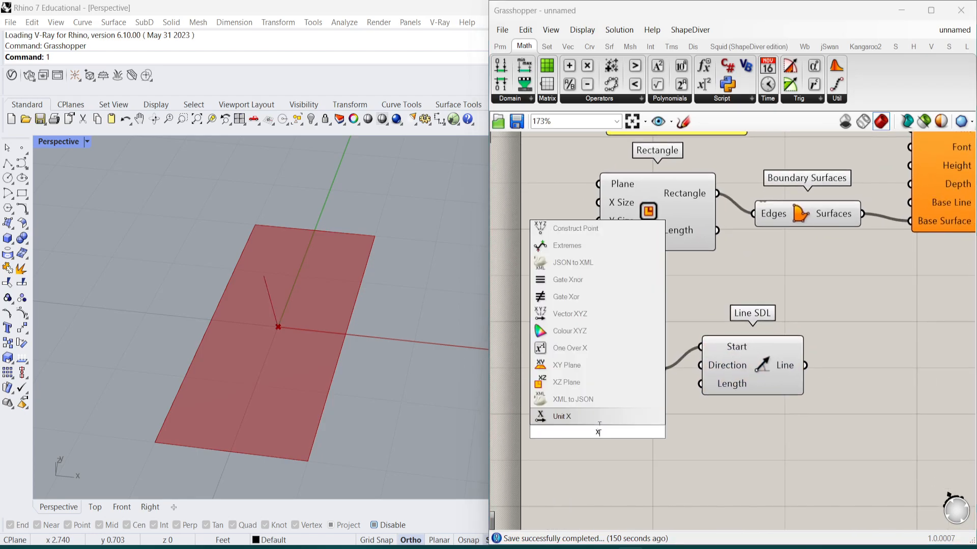
{"action": "left_click", "coordinate": [609, 417]}
{"action": "left_click_drag", "start_coordinate": [700, 365], "coordinate": [657, 432]}
{"action": "left_click_drag", "start_coordinate": [767, 353], "coordinate": [778, 375]}
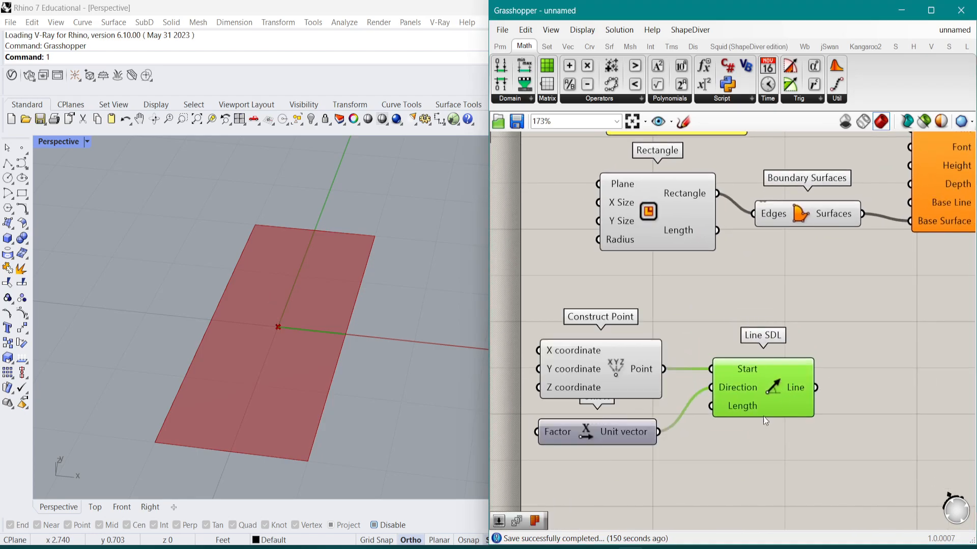
- Connect the Line output to the Base Line input of Text On Surface and inspect the generated lettering from several angles
{"action": "right_click_drag", "start_coordinate": [737, 405], "coordinate": [678, 451]}
{"action": "left_click_drag", "start_coordinate": [757, 433], "coordinate": [855, 257]}
{"action": "scroll", "coordinate": [331, 344], "scroll_direction": "up", "scroll_amount": 4}
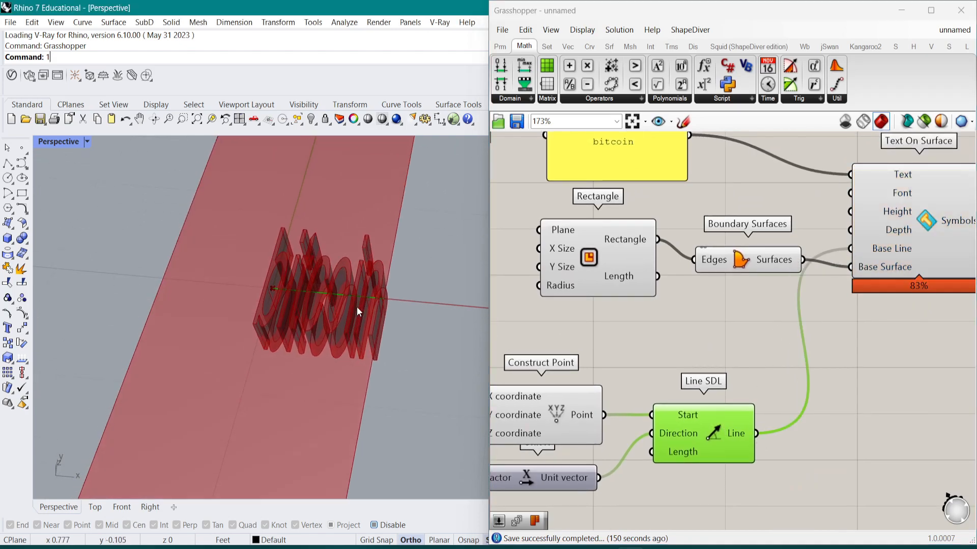
{"action": "right_click_drag", "start_coordinate": [357, 307], "coordinate": [376, 302]}
{"action": "scroll", "coordinate": [382, 306], "scroll_direction": "up", "scroll_amount": 6}
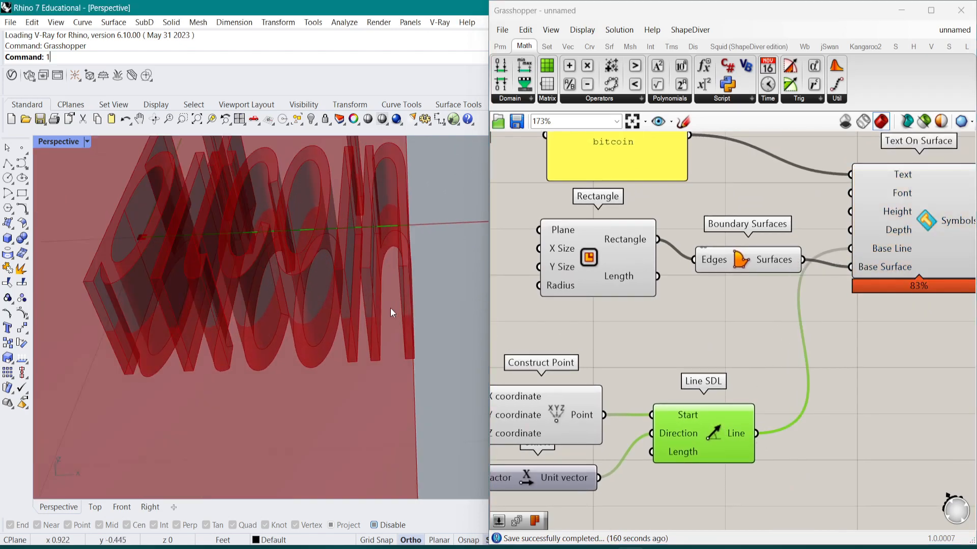
{"action": "scroll", "coordinate": [386, 316], "scroll_direction": "down", "scroll_amount": 10}
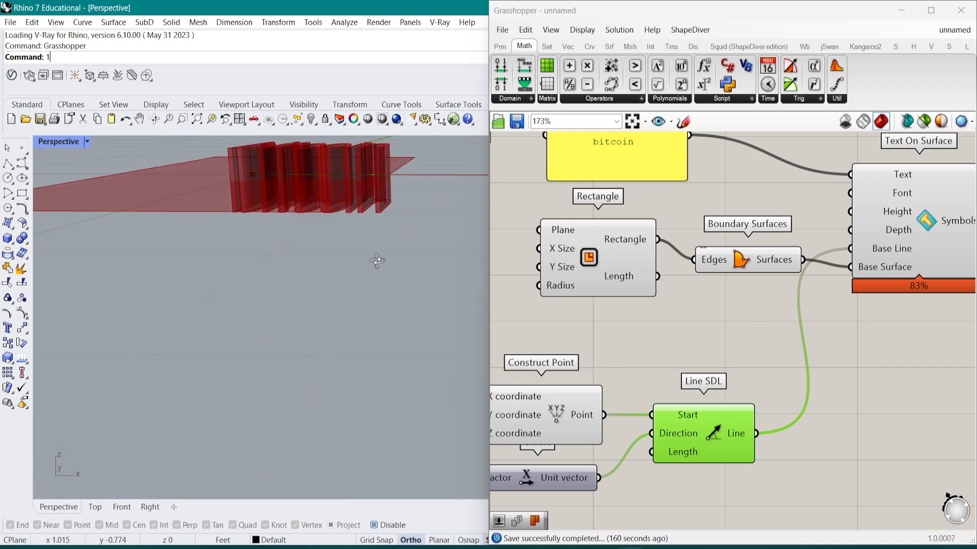
{"action": "right_click_drag", "start_coordinate": [380, 294], "coordinate": [383, 338]}
{"action": "scroll", "coordinate": [386, 339], "scroll_direction": "up", "scroll_amount": 3}
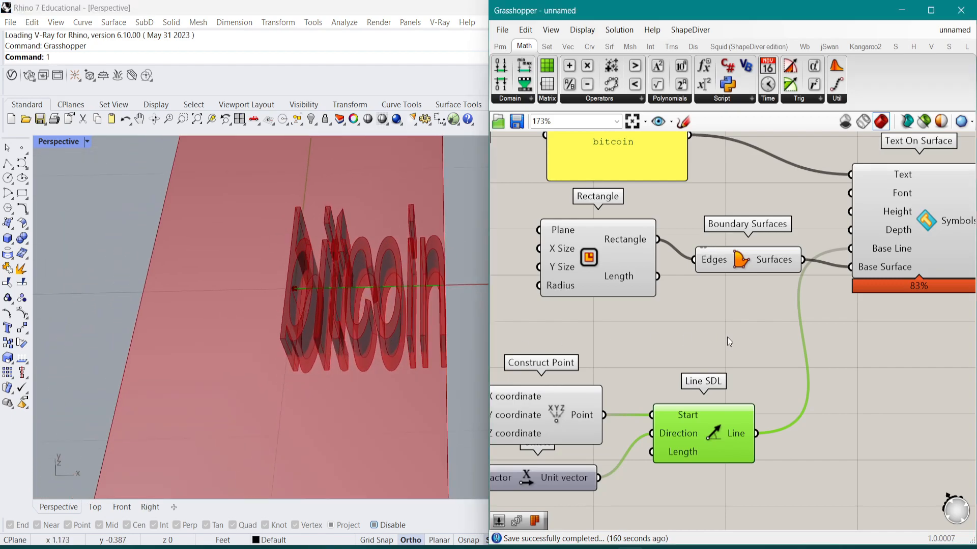
- Add a number slider set to 2.00, connect it to the Length input of Line SDL, and shift Line SDL away from its inputs
{"action": "scroll", "coordinate": [738, 356], "scroll_direction": "down", "scroll_amount": 3}
{"action": "left_click_drag", "start_coordinate": [678, 305], "coordinate": [680, 315]}
{"action": "right_click_drag", "start_coordinate": [720, 430], "coordinate": [741, 391]}
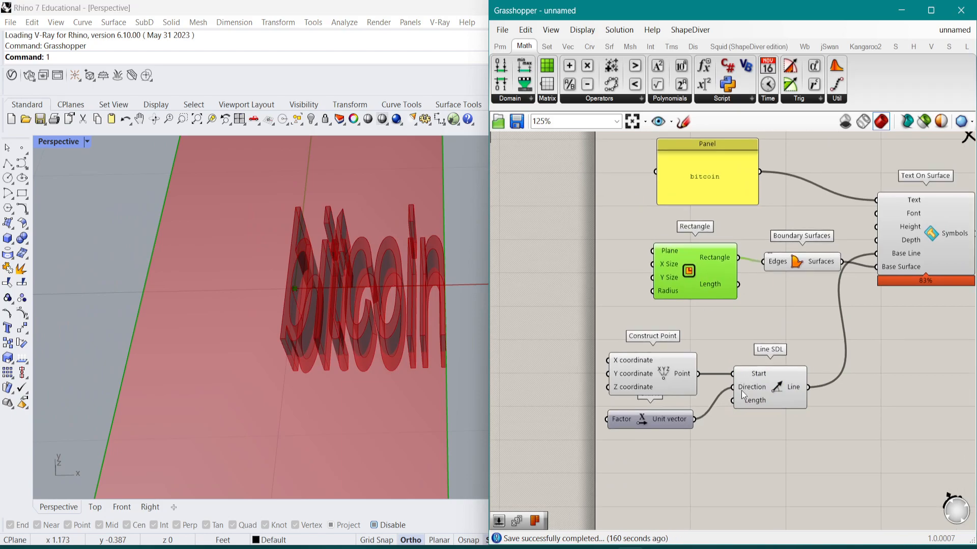
{"action": "left_click_drag", "start_coordinate": [750, 390], "coordinate": [761, 404]}
{"action": "double_click", "coordinate": [689, 479]}
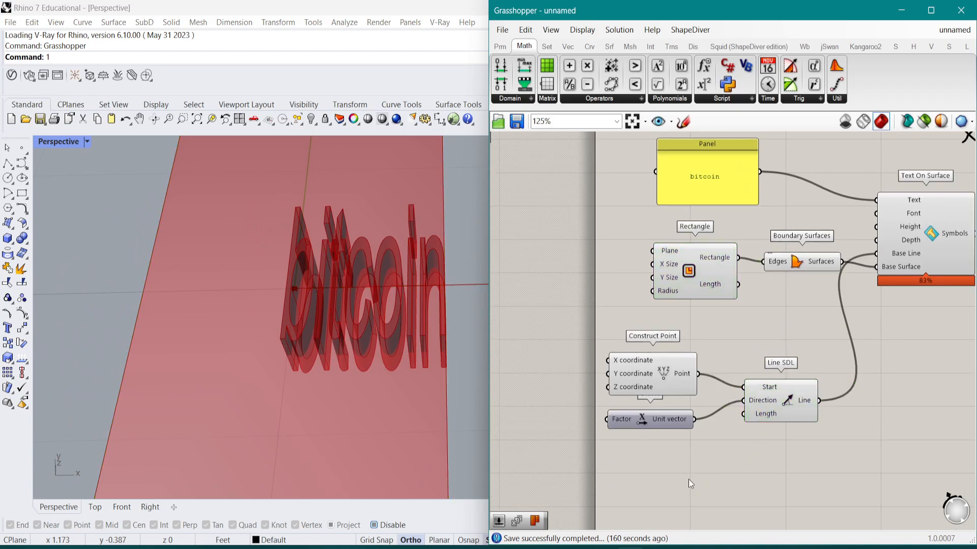
{"action": "type", "text": "2"}
{"action": "key", "text": "Return"}
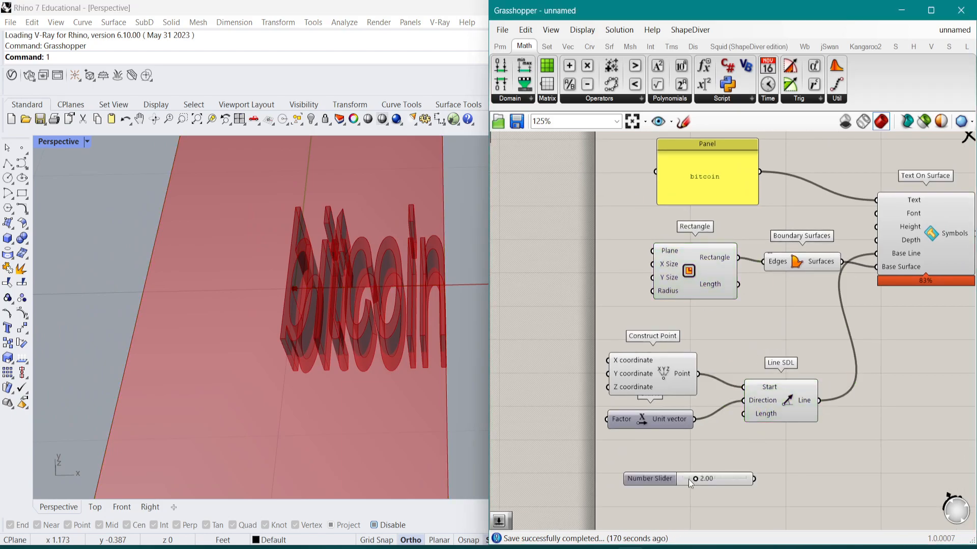
{"action": "left_click_drag", "start_coordinate": [744, 416], "coordinate": [754, 481]}
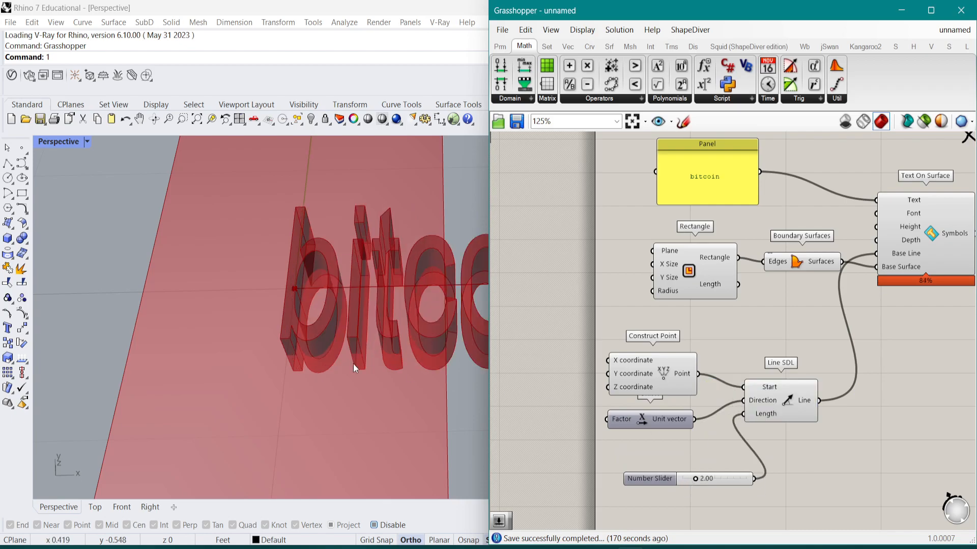
{"action": "right_click_drag", "start_coordinate": [355, 364], "coordinate": [407, 356]}
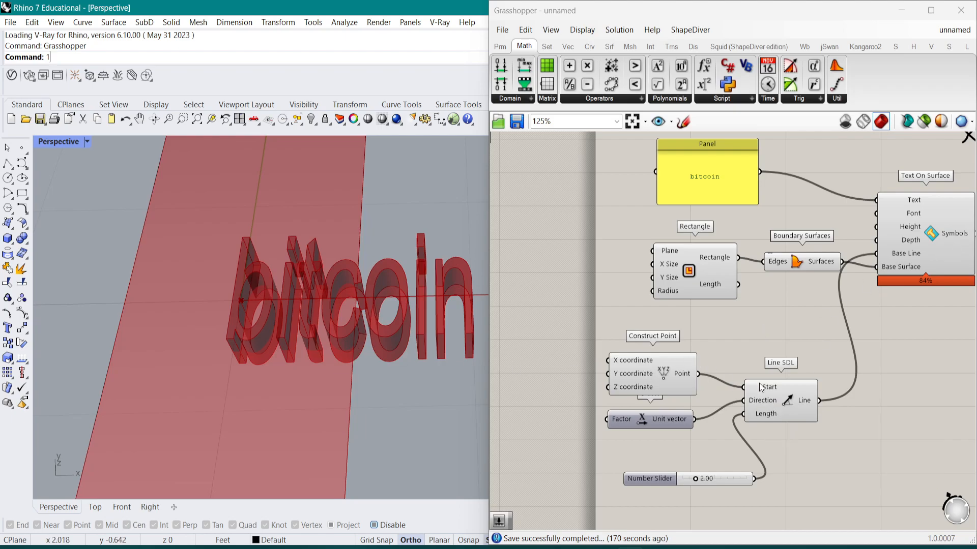
{"action": "left_click_drag", "start_coordinate": [787, 409], "coordinate": [803, 395]}
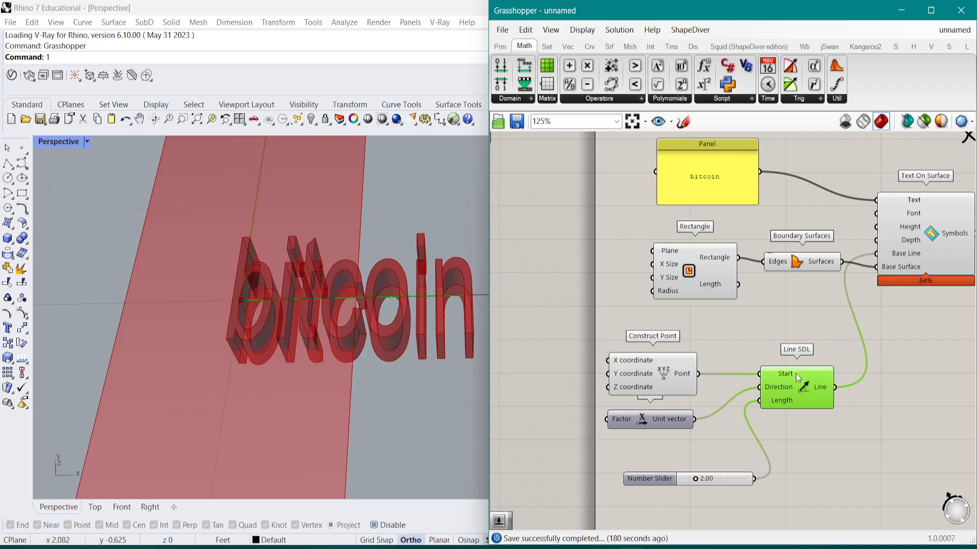
- Turn off the previews of the Boundary Surfaces, Rectangle, Construct Point and Line SDL components
{"action": "left_click", "coordinate": [798, 268]}
{"action": "key", "text": "ctrl+q"}
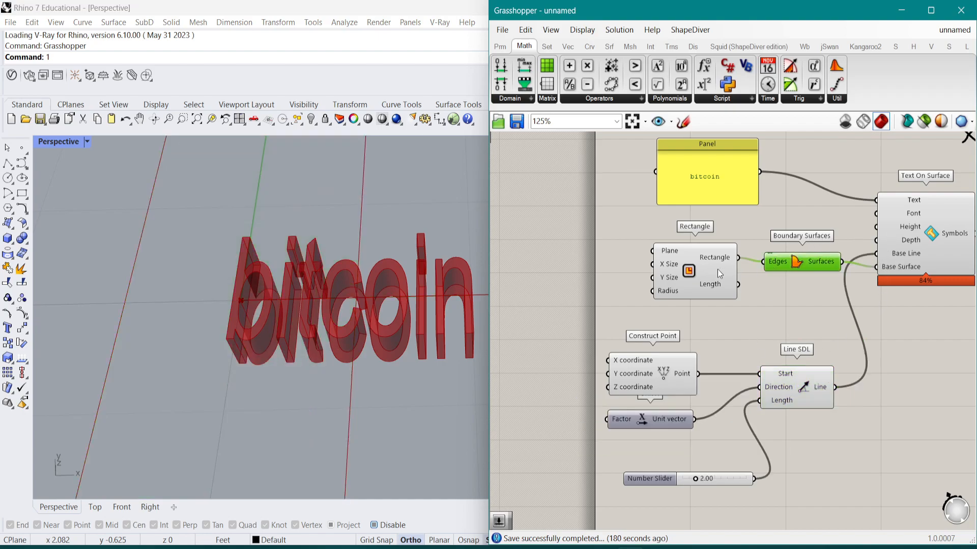
{"action": "left_click", "coordinate": [695, 271]}
{"action": "key", "text": "ctrl+q"}
{"action": "left_click", "coordinate": [693, 380]}
{"action": "key", "text": "ctrl+q"}
{"action": "left_click", "coordinate": [789, 388]}
{"action": "key", "text": "ctrl+q"}
- Raise the base line's length slider to 5.12 and turn the Line SDL preview back on
{"action": "mouse_move", "coordinate": [697, 479]}
{"action": "left_mouse_down"}
{"action": "mouse_move", "coordinate": [728, 479]}
{"action": "mouse_move", "coordinate": [710, 480]}
{"action": "left_mouse_up"}
{"action": "scroll", "coordinate": [425, 359], "scroll_direction": "down", "scroll_amount": 6}
{"action": "right_click_drag", "start_coordinate": [426, 361], "coordinate": [302, 341], "text": "shift"}
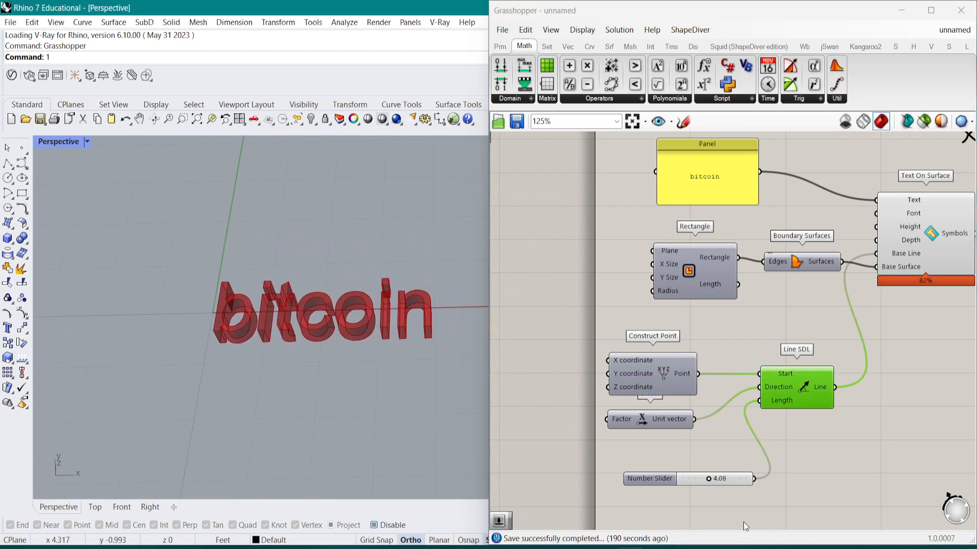
{"action": "mouse_move", "coordinate": [708, 478]}
{"action": "left_mouse_down"}
{"action": "mouse_move", "coordinate": [724, 478]}
{"action": "mouse_move", "coordinate": [715, 479]}
{"action": "left_mouse_up"}
{"action": "left_click", "coordinate": [796, 331]}
{"action": "left_click", "coordinate": [800, 376]}
{"action": "key", "text": "ctrl+q"}
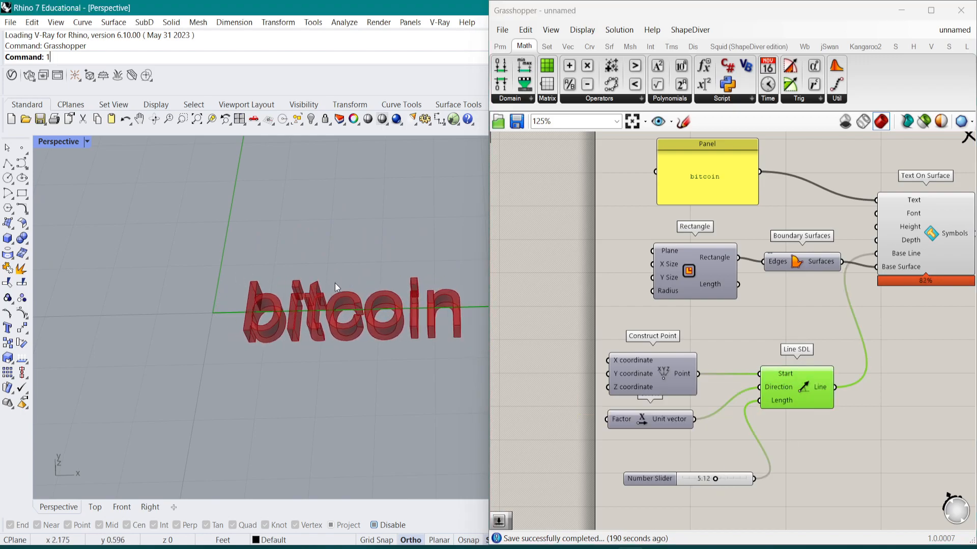
- Increase the base line's length slider further and move the Text On Surface component away from its inputs
{"action": "scroll", "coordinate": [280, 265], "scroll_direction": "down", "scroll_amount": 4}
{"action": "right_click_drag", "start_coordinate": [754, 367], "coordinate": [668, 348]}
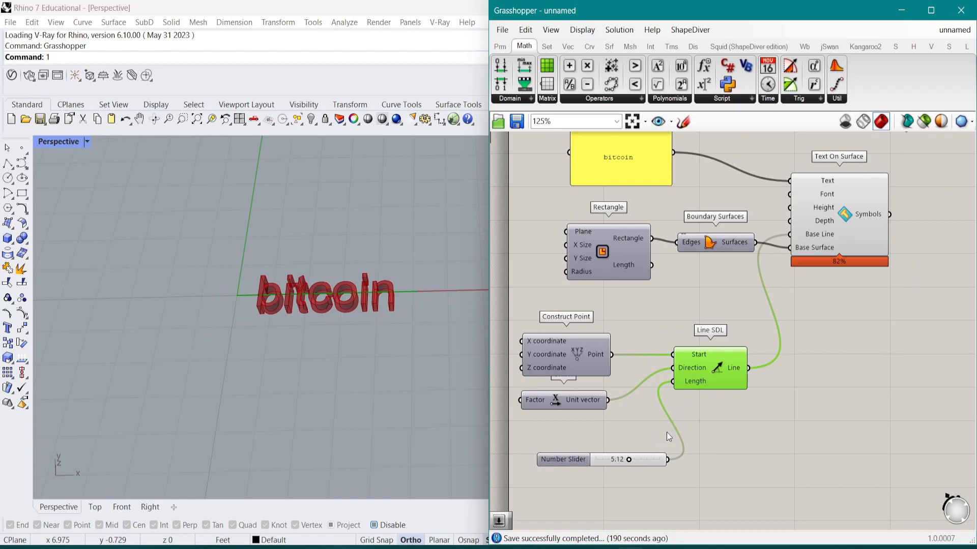
{"action": "mouse_move", "coordinate": [629, 459]}
{"action": "left_mouse_down"}
{"action": "mouse_move", "coordinate": [640, 458]}
{"action": "mouse_move", "coordinate": [596, 465]}
{"action": "mouse_move", "coordinate": [636, 460]}
{"action": "left_mouse_up"}
{"action": "scroll", "coordinate": [636, 460], "scroll_direction": "up", "scroll_amount": 2}
{"action": "right_click_drag", "start_coordinate": [386, 326], "coordinate": [306, 282]}
{"action": "right_click_drag", "start_coordinate": [782, 281], "coordinate": [723, 343]}
{"action": "left_click_drag", "start_coordinate": [799, 241], "coordinate": [829, 256]}
- Add a number slider set to 2.00 for the Height input of Text On Surface and connect a copy of it to Depth
{"action": "scroll", "coordinate": [829, 256], "scroll_direction": "up", "scroll_amount": 2}
{"action": "right_click_drag", "start_coordinate": [775, 258], "coordinate": [774, 274]}
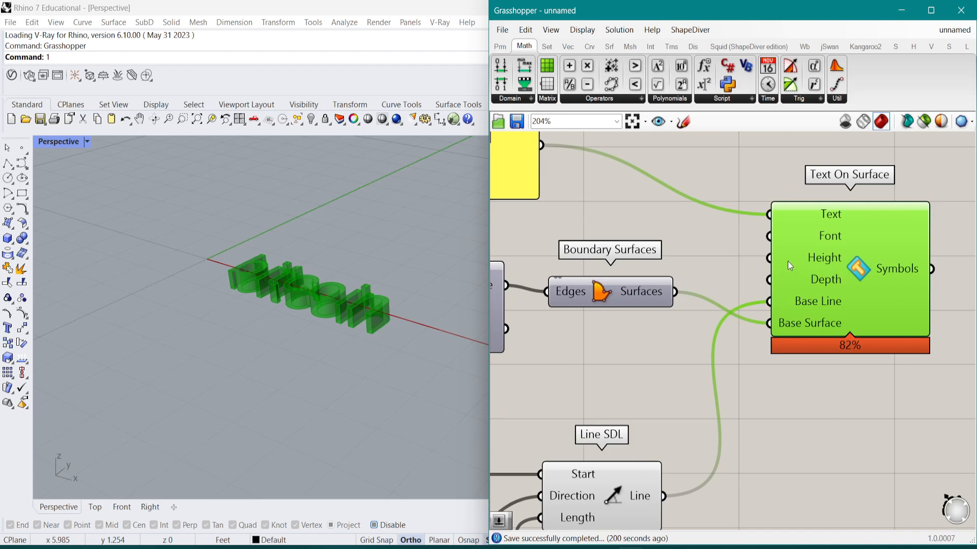
{"action": "right_click", "coordinate": [788, 265]}
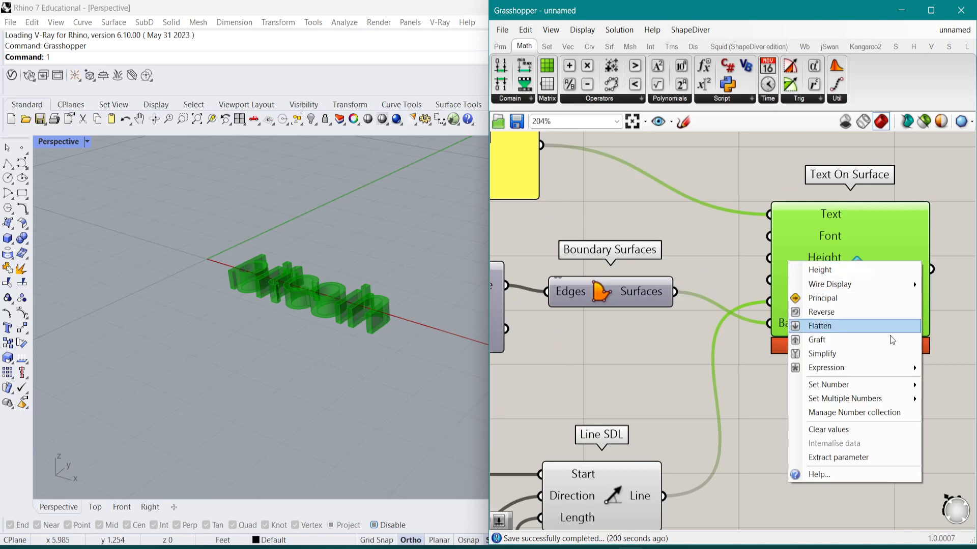
{"action": "double_click", "coordinate": [633, 221]}
{"action": "type", "text": "2"}
{"action": "key", "text": "Return"}
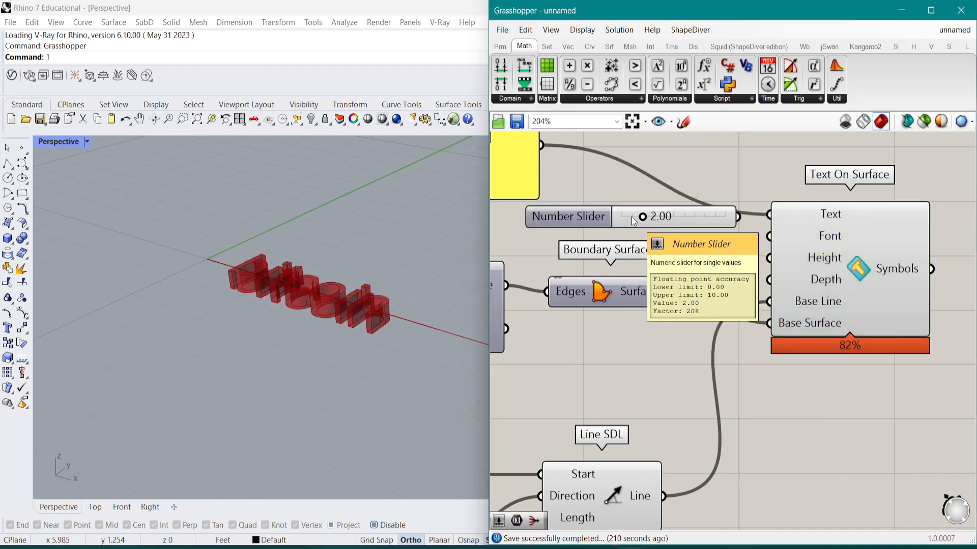
{"action": "left_click_drag", "start_coordinate": [738, 216], "coordinate": [768, 258]}
{"action": "left_click_drag", "start_coordinate": [725, 219], "coordinate": [769, 279]}
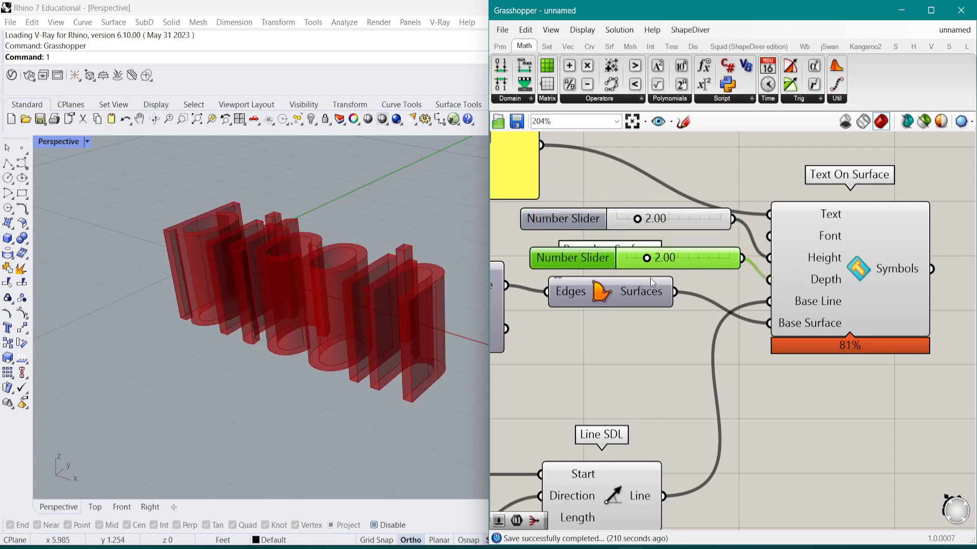
- Move Boundary Surfaces below the two sliders and set the text height to 1.75 and the depth to 0.23
{"action": "left_click_drag", "start_coordinate": [650, 279], "coordinate": [653, 328]}
{"action": "left_click_drag", "start_coordinate": [647, 258], "coordinate": [638, 225]}
{"action": "right_click_drag", "start_coordinate": [397, 228], "coordinate": [326, 271]}
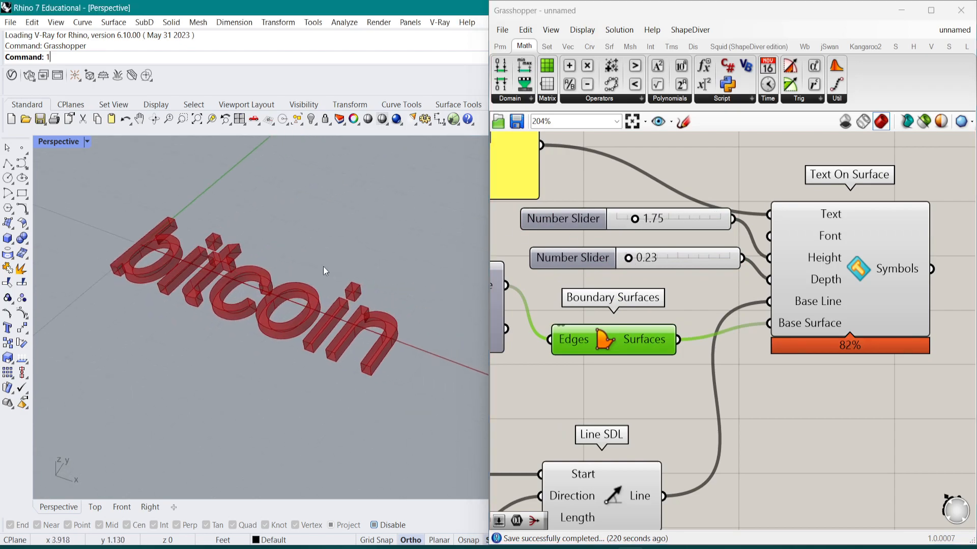
- Add a Move component after Text On Surface and connect the Symbols output to its Geometry input
{"action": "left_click", "coordinate": [794, 238]}
{"action": "scroll", "coordinate": [795, 238], "scroll_direction": "down", "scroll_amount": 3}
{"action": "left_click", "coordinate": [721, 271]}
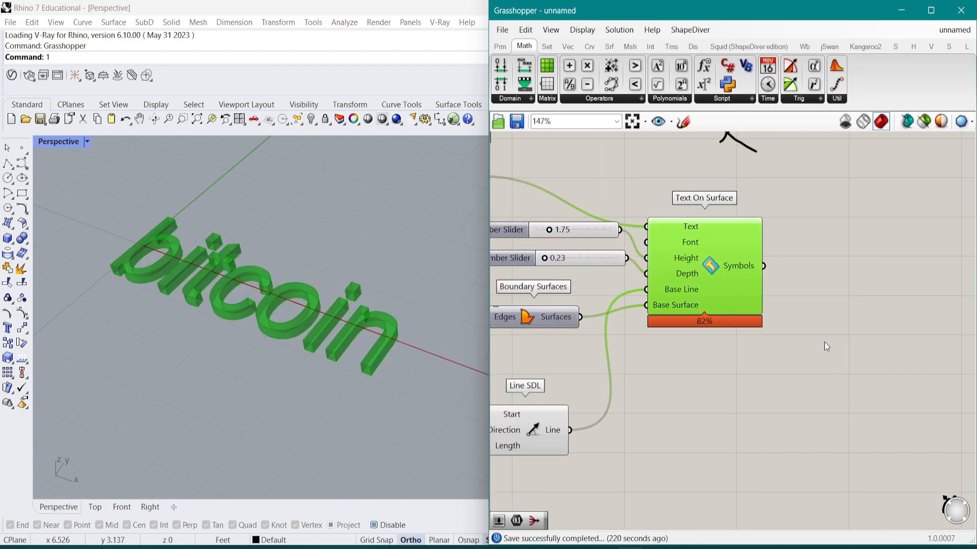
{"action": "right_click_drag", "start_coordinate": [746, 305], "coordinate": [697, 355]}
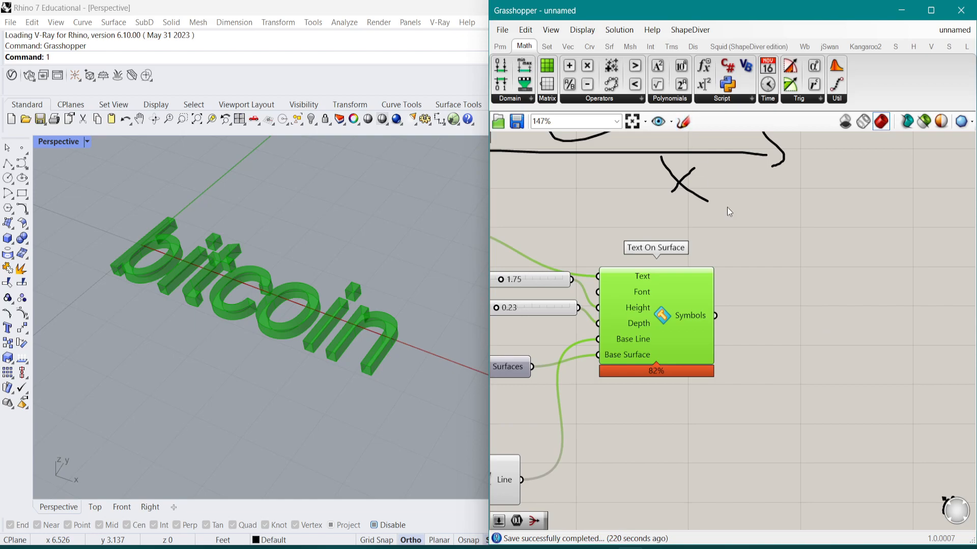
{"action": "right_click_drag", "start_coordinate": [712, 182], "coordinate": [680, 149]}
{"action": "double_click", "coordinate": [734, 452]}
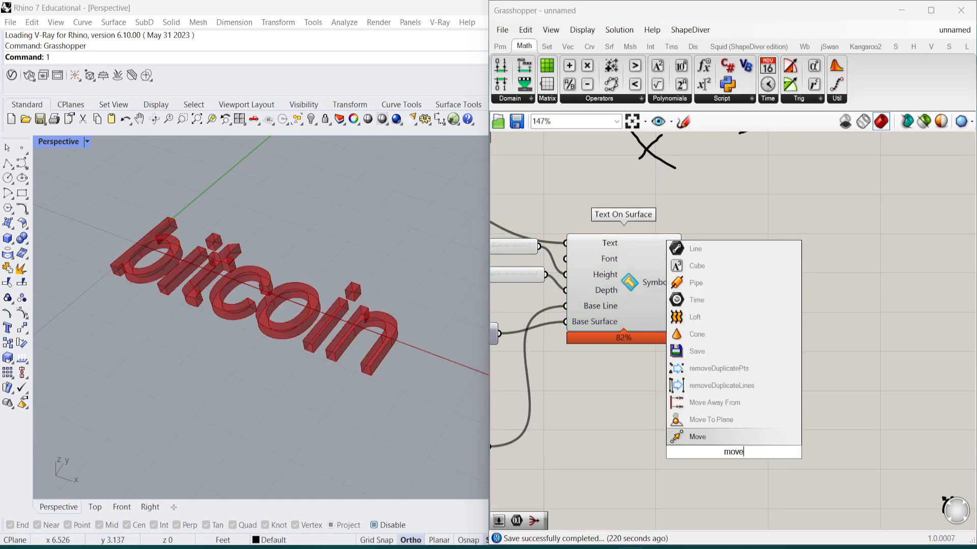
{"action": "double_click", "coordinate": [746, 348]}
{"action": "type", "text": "move"}
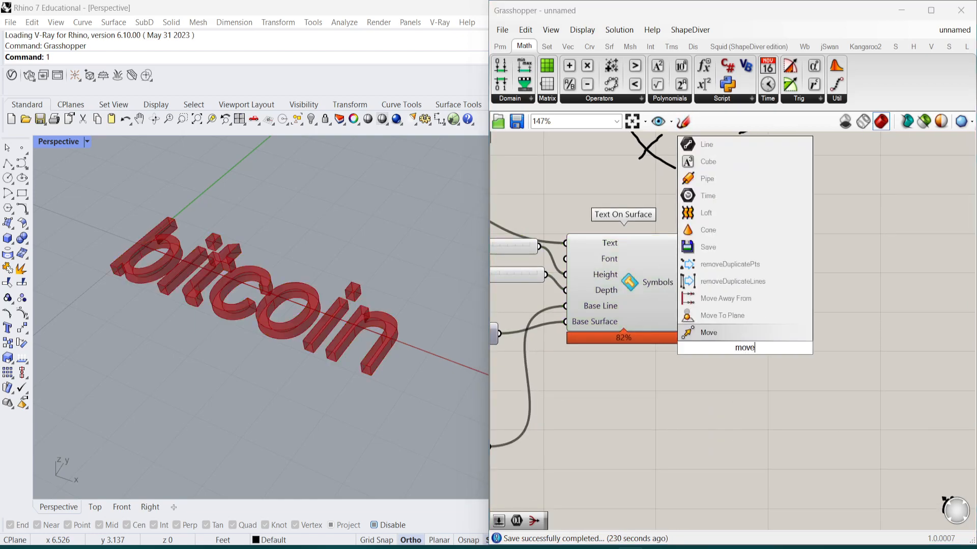
{"action": "left_click", "coordinate": [740, 325]}
{"action": "left_click_drag", "start_coordinate": [682, 283], "coordinate": [889, 318]}
- Add a number slider with the value 1.000 below Text On Surface and name it Animation
{"action": "right_click_drag", "start_coordinate": [796, 413], "coordinate": [673, 417]}
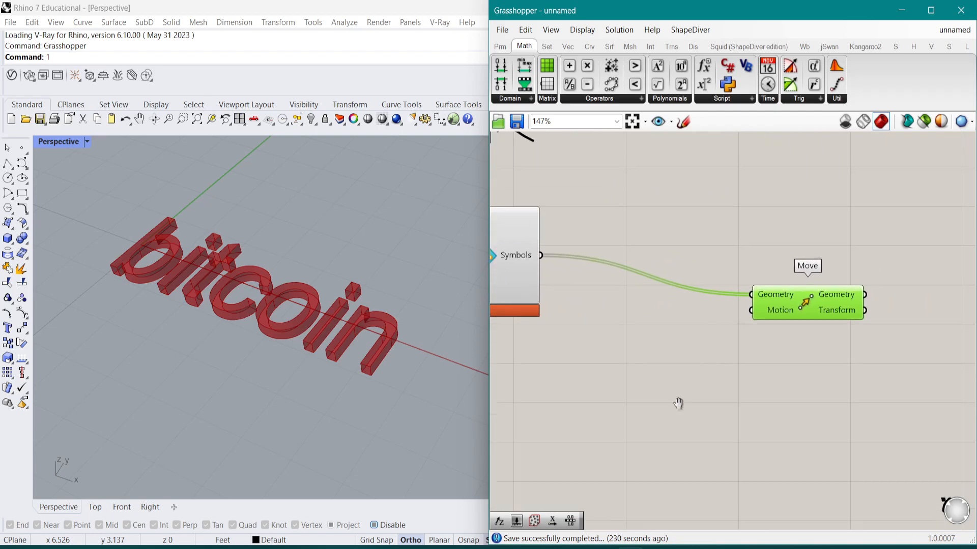
{"action": "double_click", "coordinate": [636, 418]}
{"action": "type", "text": "1.0"}
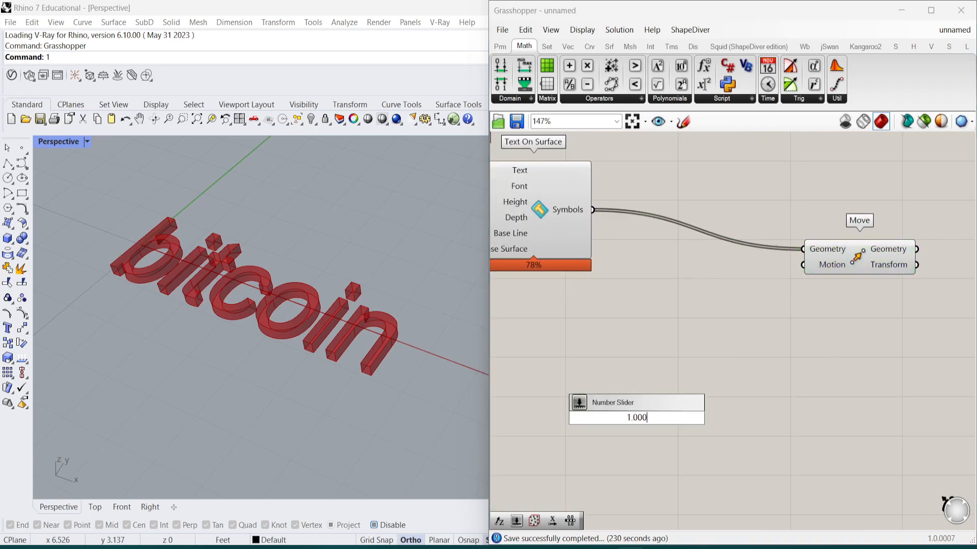
{"action": "key", "text": "Return"}
{"action": "double_click", "coordinate": [623, 418]}
{"action": "triple_click", "coordinate": [657, 297]}
{"action": "type", "text": "Animation"}
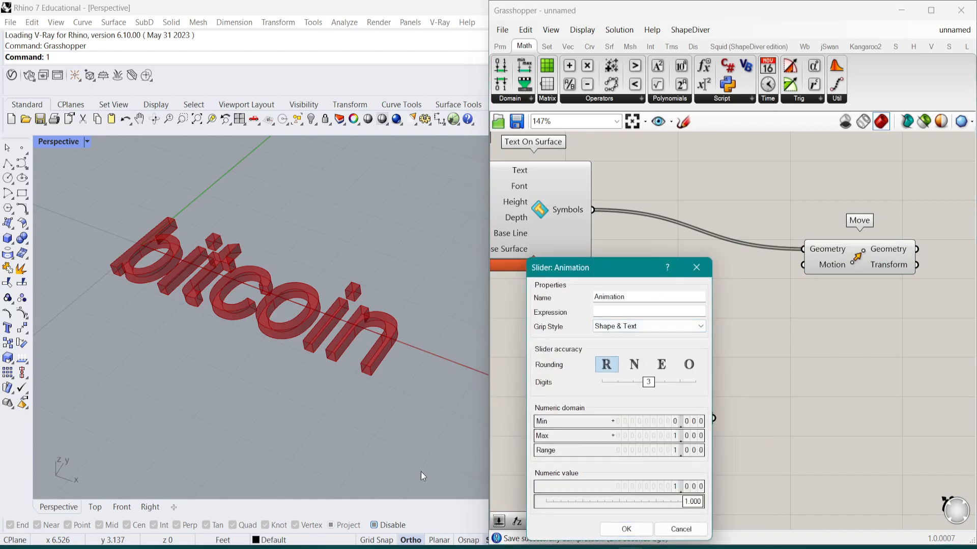
{"action": "left_click", "coordinate": [623, 531]}
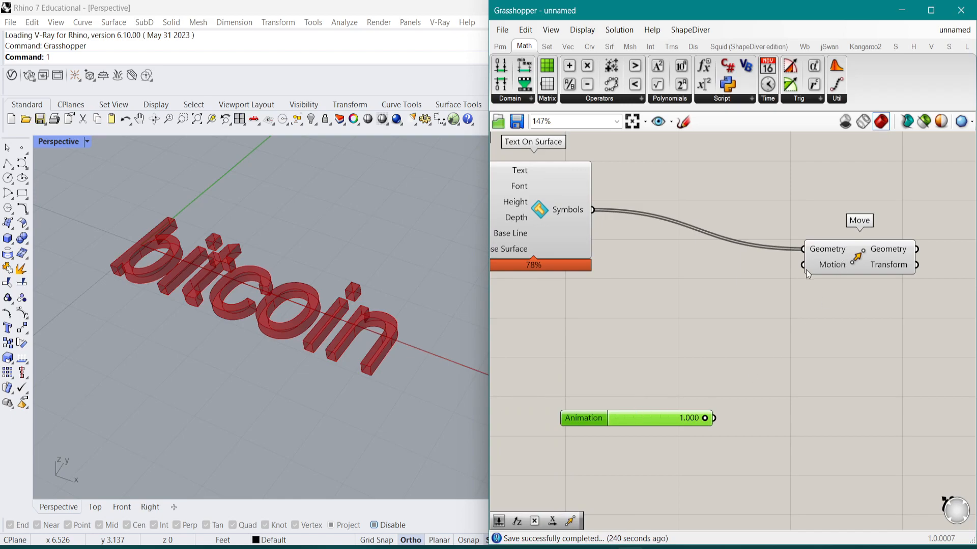
- Add a Unit Z component, connect the Animation slider to its Factor, and feed its Unit vector into the Motion input of Move
{"action": "double_click", "coordinate": [835, 337]}
{"action": "type", "text": "z"}
{"action": "left_click", "coordinate": [828, 319]}
{"action": "left_click_drag", "start_coordinate": [714, 418], "coordinate": [783, 336]}
{"action": "left_click_drag", "start_coordinate": [888, 336], "coordinate": [803, 265]}
- Shift the Move component farther to the right of the Unit Z component
{"action": "right_click_drag", "start_coordinate": [804, 275], "coordinate": [569, 371]}
{"action": "left_click_drag", "start_coordinate": [629, 349], "coordinate": [729, 354]}
{"action": "right_click_drag", "start_coordinate": [730, 354], "coordinate": [786, 314]}
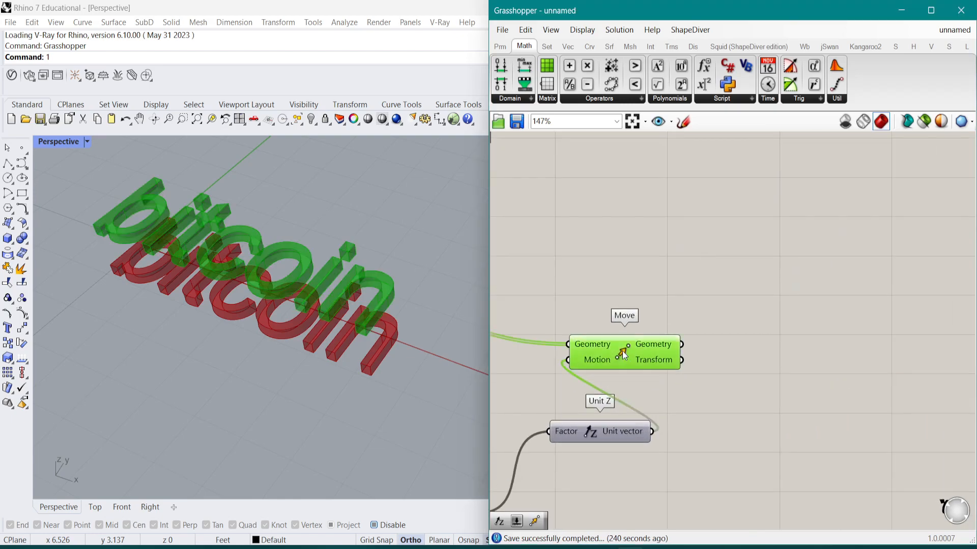
{"action": "scroll", "coordinate": [786, 313], "scroll_direction": "down", "scroll_amount": 2}
{"action": "left_click_drag", "start_coordinate": [777, 328], "coordinate": [805, 332]}
{"action": "left_click", "coordinate": [763, 357]}
- Add a Range component to the definition below the Unit Z component
{"action": "right_click_drag", "start_coordinate": [700, 370], "coordinate": [790, 304]}
{"action": "scroll", "coordinate": [761, 319], "scroll_direction": "up", "scroll_amount": 2}
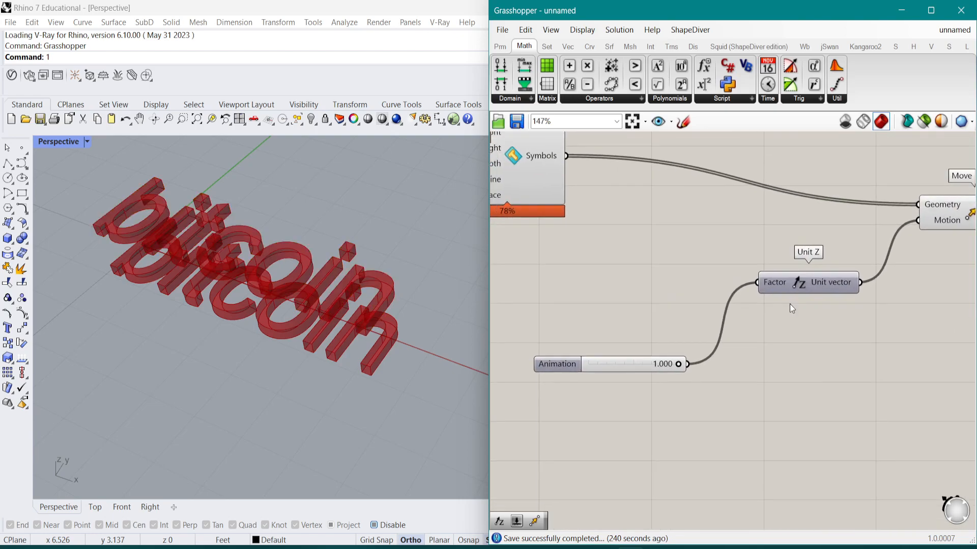
{"action": "double_click", "coordinate": [734, 420]}
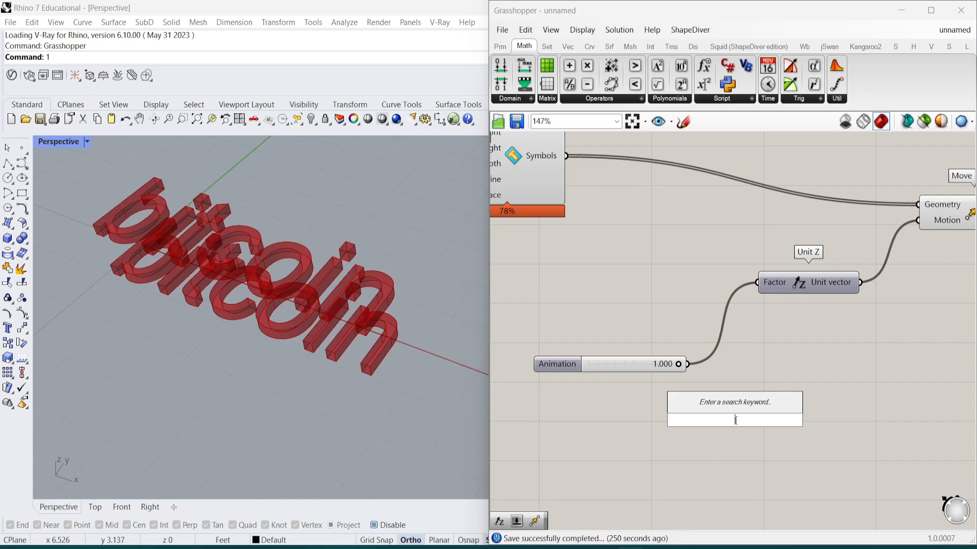
{"action": "type", "text": "range"}
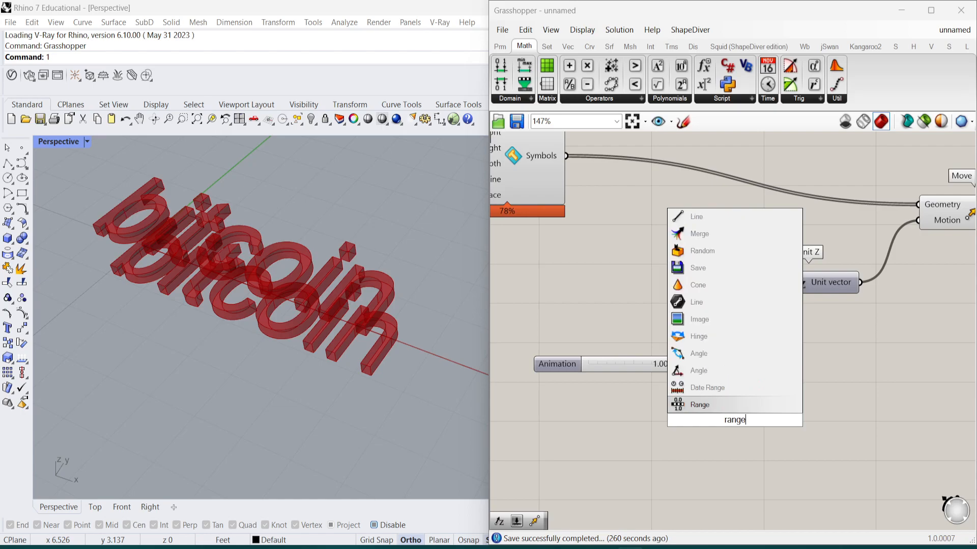
{"action": "key", "text": "Return"}
- Add a List Length component, feed it the Symbols output, and connect its Length to the Steps input of Range
{"action": "double_click", "coordinate": [677, 447]}
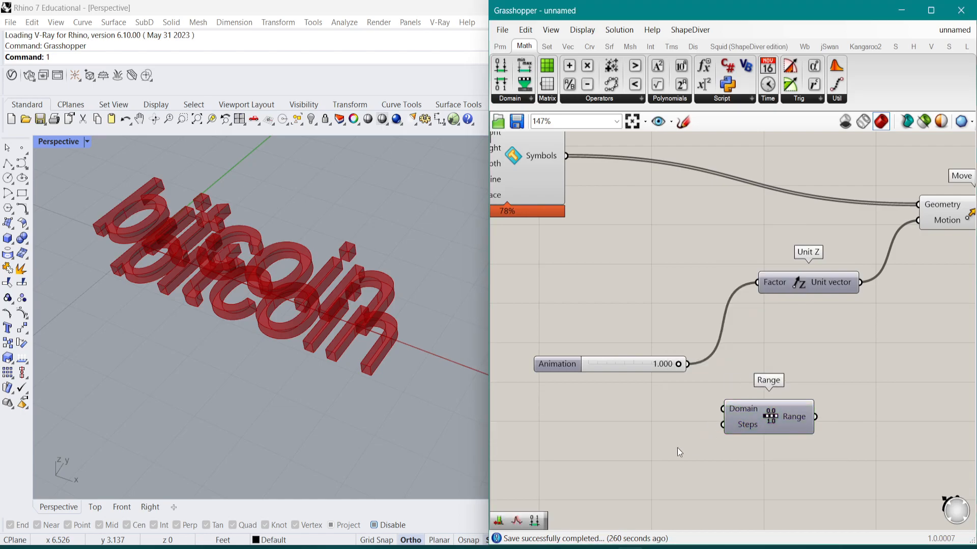
{"action": "type", "text": "list len"}
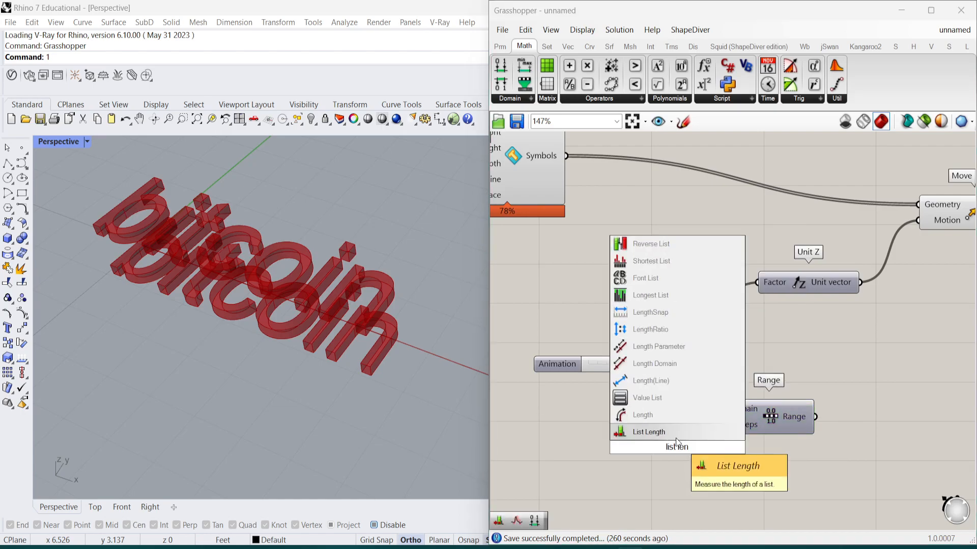
{"action": "key", "text": "Return"}
{"action": "left_click_drag", "start_coordinate": [566, 156], "coordinate": [638, 448]}
{"action": "mouse_move", "coordinate": [745, 430]}
{"action": "left_mouse_down"}
{"action": "mouse_move", "coordinate": [768, 431]}
{"action": "mouse_move", "coordinate": [743, 443]}
{"action": "mouse_move", "coordinate": [745, 426]}
{"action": "left_mouse_up"}
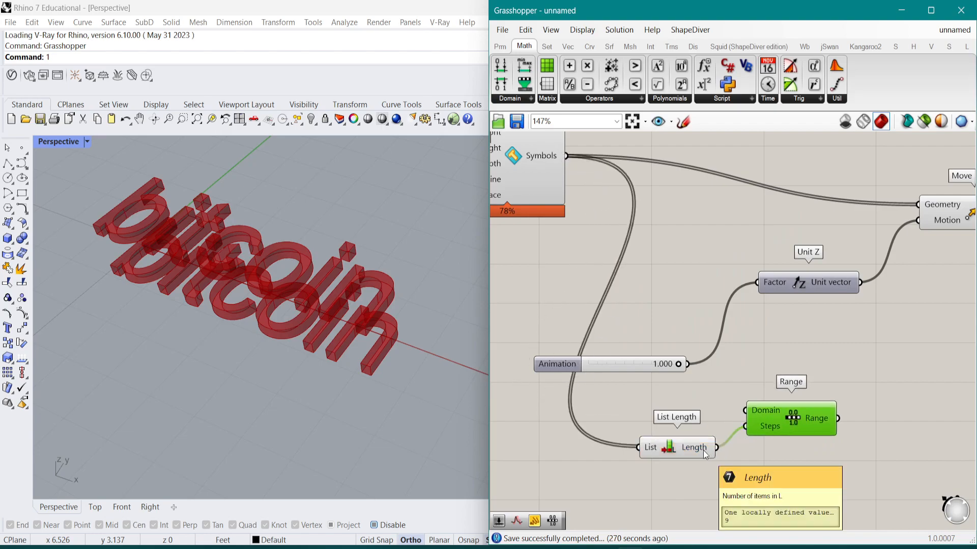
- Set the expression x-1 on the Steps input of the Range component
{"action": "right_click_drag", "start_coordinate": [704, 452], "coordinate": [687, 427]}
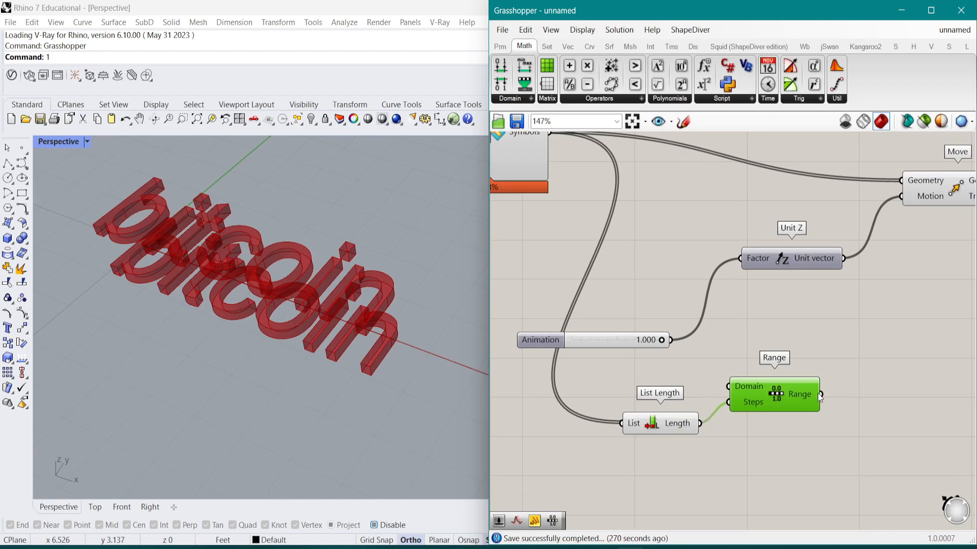
{"action": "right_click", "coordinate": [758, 407]}
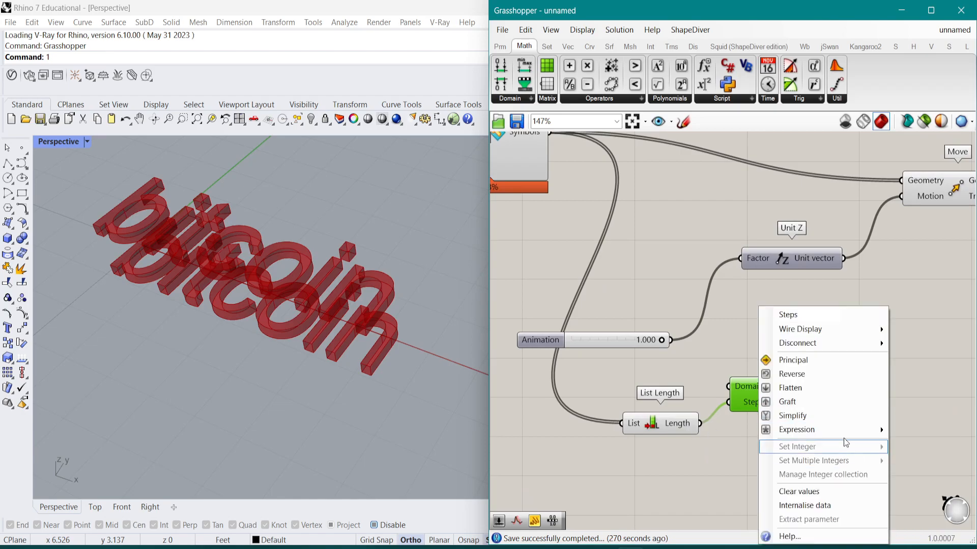
{"action": "mouse_move", "coordinate": [864, 429]}
{"action": "type", "text": "x-1"}
{"action": "left_click", "coordinate": [671, 460]}
- Add a number slider with the value 3 and connect it to the Domain input of Range
{"action": "left_click_drag", "start_coordinate": [741, 389], "coordinate": [756, 398]}
{"action": "double_click", "coordinate": [624, 367]}
{"action": "type", "text": "3"}
{"action": "left_click", "coordinate": [623, 354]}
{"action": "left_click_drag", "start_coordinate": [702, 367], "coordinate": [733, 396]}
- Connect the Range output to the Factor input of Unit Z in place of the Animation slider
{"action": "right_click_drag", "start_coordinate": [869, 378], "coordinate": [797, 399]}
{"action": "left_click_drag", "start_coordinate": [768, 427], "coordinate": [670, 281]}
{"action": "right_click_drag", "start_coordinate": [705, 289], "coordinate": [666, 327]}
{"action": "scroll", "coordinate": [614, 377], "scroll_direction": "up", "scroll_amount": 3}
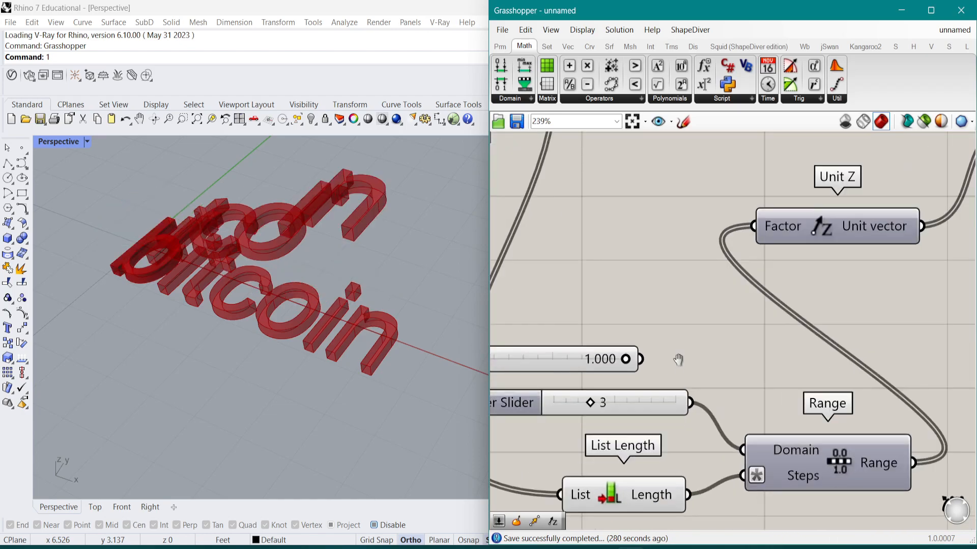
{"action": "scroll", "coordinate": [677, 363], "scroll_direction": "down", "scroll_amount": 2}
{"action": "right_click_drag", "start_coordinate": [724, 355], "coordinate": [626, 347]}
{"action": "right_click_drag", "start_coordinate": [341, 292], "coordinate": [407, 261]}
{"action": "right_click_drag", "start_coordinate": [723, 291], "coordinate": [747, 331]}
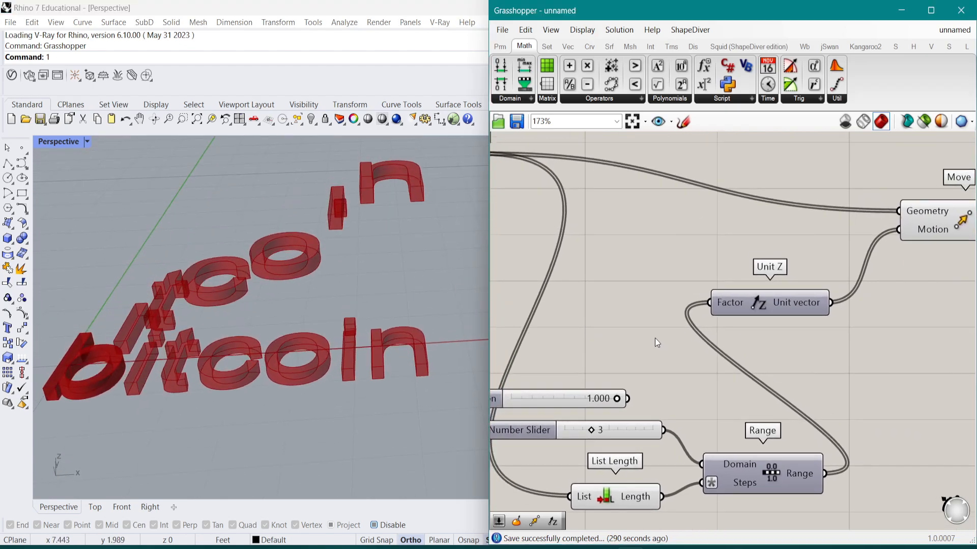
{"action": "double_click", "coordinate": [655, 338]}
{"action": "type", "text": "mo"}
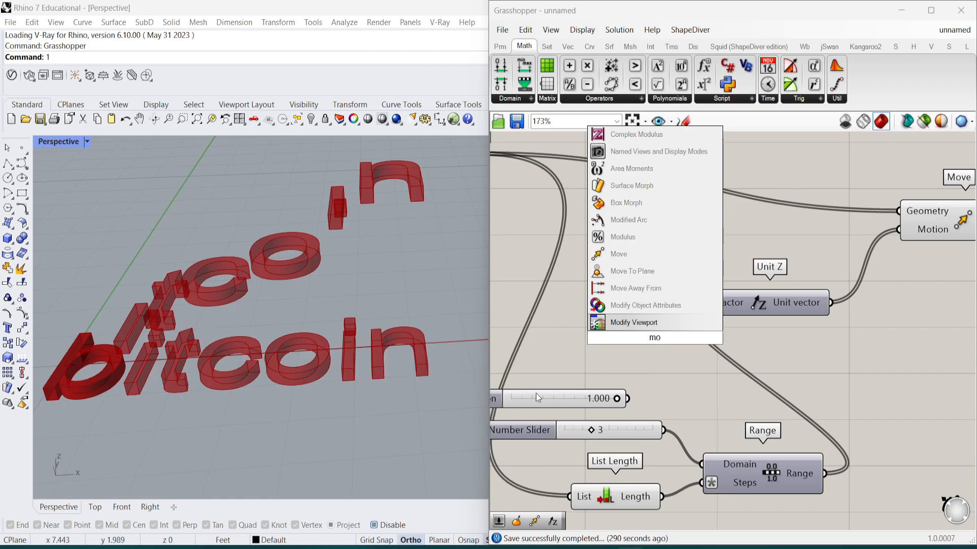
{"action": "left_click", "coordinate": [566, 300]}
{"action": "right_click_drag", "start_coordinate": [567, 300], "coordinate": [587, 287]}
- Add a Jitter component to the definition
{"action": "double_click", "coordinate": [659, 315]}
{"action": "type", "text": "ji"}
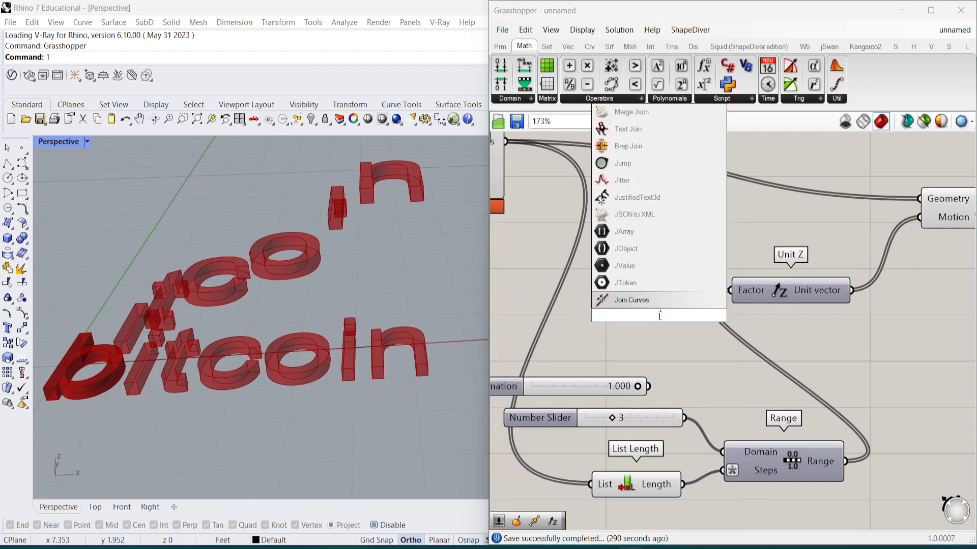
{"action": "left_click", "coordinate": [658, 303]}
{"action": "right_click_drag", "start_coordinate": [752, 293], "coordinate": [669, 305]}
- Spread the components apart and wire Jitter between Range and Unit Z, with Range into List and Values into Factor
{"action": "scroll", "coordinate": [669, 305], "scroll_direction": "down", "scroll_amount": 3}
{"action": "left_click_drag", "start_coordinate": [647, 346], "coordinate": [796, 346], "text": "alt"}
{"action": "left_click_drag", "start_coordinate": [840, 404], "coordinate": [757, 402]}
{"action": "left_click_drag", "start_coordinate": [610, 326], "coordinate": [843, 408]}
{"action": "scroll", "coordinate": [842, 409], "scroll_direction": "up", "scroll_amount": 3}
{"action": "left_click_drag", "start_coordinate": [766, 398], "coordinate": [844, 428]}
{"action": "mouse_move", "coordinate": [900, 412]}
{"action": "left_mouse_down"}
{"action": "mouse_move", "coordinate": [728, 202]}
{"action": "mouse_move", "coordinate": [799, 246]}
{"action": "mouse_move", "coordinate": [899, 411]}
{"action": "left_mouse_up"}
- Add a number slider with the value 1.00 and connect it to the Jitter input of the Jitter component
{"action": "right_click_drag", "start_coordinate": [736, 350], "coordinate": [759, 314]}
{"action": "double_click", "coordinate": [691, 466]}
{"action": "type", "text": "1.0"}
{"action": "key", "text": "Return"}
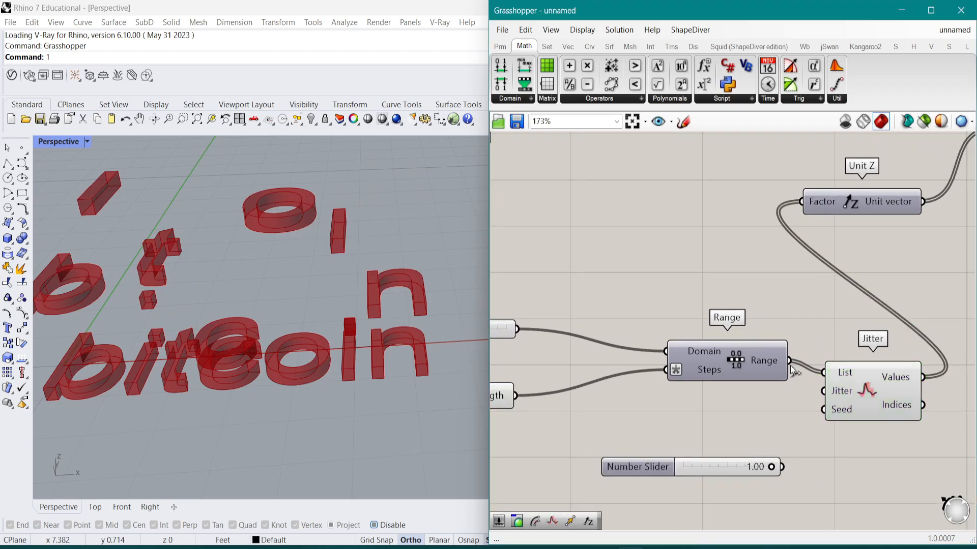
{"action": "left_click_drag", "start_coordinate": [823, 391], "coordinate": [773, 467]}
- Move the Animation slider clear of the wiring, higher above the slider that feeds Range's Domain
{"action": "scroll", "coordinate": [753, 303], "scroll_direction": "down", "scroll_amount": 2}
{"action": "left_click", "coordinate": [862, 262]}
{"action": "left_click_drag", "start_coordinate": [718, 301], "coordinate": [826, 354]}
{"action": "scroll", "coordinate": [826, 354], "scroll_direction": "down", "scroll_amount": 2}
{"action": "right_click_drag", "start_coordinate": [700, 347], "coordinate": [806, 321]}
{"action": "scroll", "coordinate": [664, 355], "scroll_direction": "up", "scroll_amount": 2}
{"action": "left_click_drag", "start_coordinate": [617, 336], "coordinate": [744, 270]}
{"action": "scroll", "coordinate": [744, 270], "scroll_direction": "down", "scroll_amount": 1}
- Set the number slider that feeds the Domain input of Range to 1
{"action": "scroll", "coordinate": [742, 267], "scroll_direction": "down", "scroll_amount": 2}
{"action": "right_click_drag", "start_coordinate": [865, 275], "coordinate": [752, 284]}
{"action": "scroll", "coordinate": [583, 316], "scroll_direction": "up", "scroll_amount": 2}
{"action": "scroll", "coordinate": [617, 330], "scroll_direction": "up", "scroll_amount": 1}
{"action": "left_click_drag", "start_coordinate": [612, 336], "coordinate": [602, 337]}
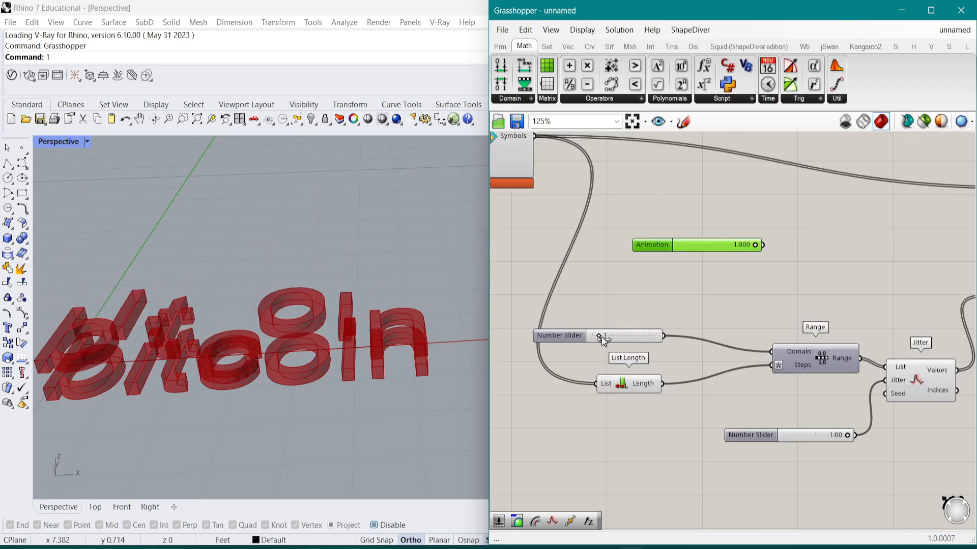
- Turn off the preview of the Text On Surface component so only the moved letters are displayed
{"action": "right_click_drag", "start_coordinate": [774, 288], "coordinate": [680, 289]}
{"action": "scroll", "coordinate": [767, 281], "scroll_direction": "down", "scroll_amount": 3}
{"action": "left_click", "coordinate": [579, 236]}
{"action": "key", "text": "ctrl+q"}
{"action": "scroll", "coordinate": [731, 319], "scroll_direction": "up", "scroll_amount": 2}
{"action": "right_click_drag", "start_coordinate": [301, 367], "coordinate": [279, 353]}
{"action": "right_click_drag", "start_coordinate": [824, 343], "coordinate": [758, 325]}
{"action": "scroll", "coordinate": [758, 325], "scroll_direction": "down", "scroll_amount": 1}
{"action": "right_click_drag", "start_coordinate": [758, 324], "coordinate": [696, 344]}
{"action": "scroll", "coordinate": [796, 362], "scroll_direction": "up", "scroll_amount": 2}
{"action": "right_click_drag", "start_coordinate": [796, 362], "coordinate": [783, 334]}
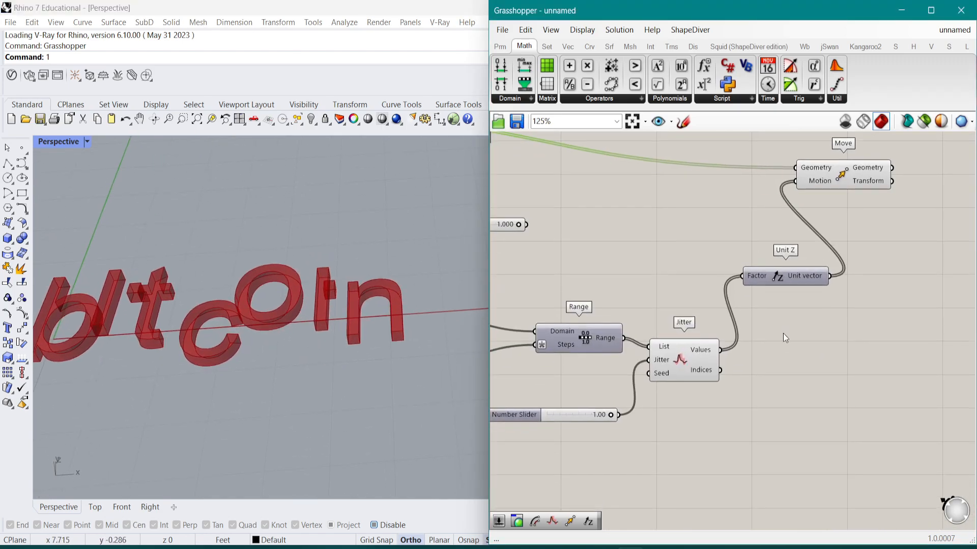
- Add an Expression component below the Jitter component
{"action": "right_click_drag", "start_coordinate": [703, 340], "coordinate": [744, 305]}
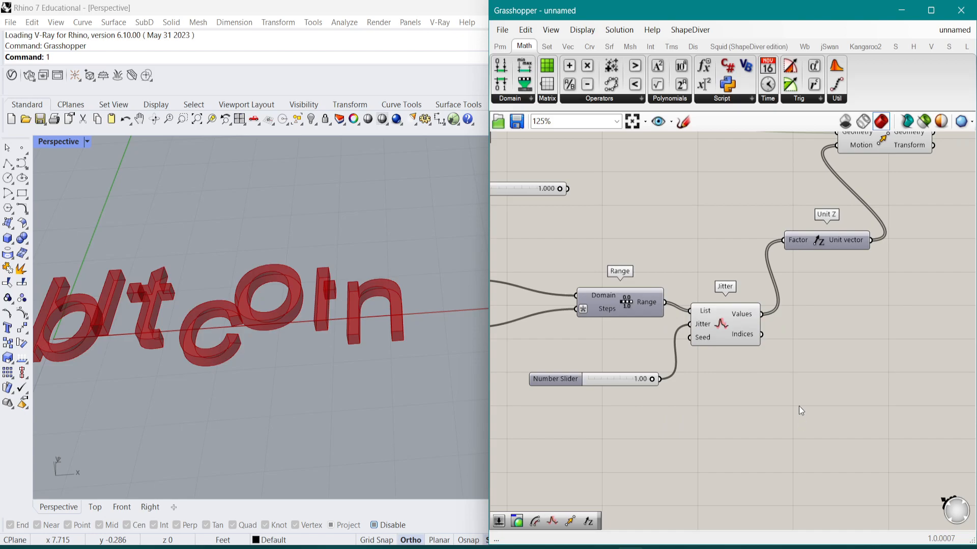
{"action": "double_click", "coordinate": [794, 386]}
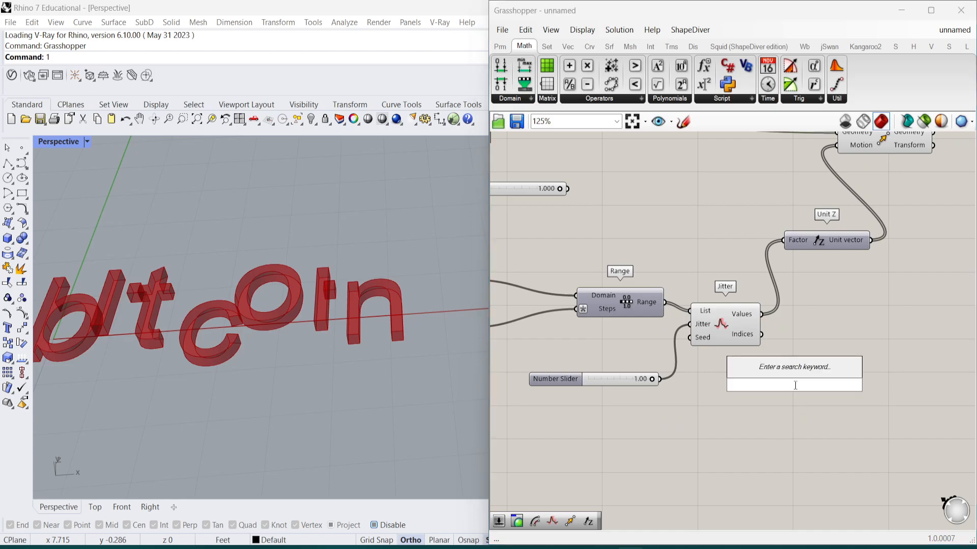
{"action": "type", "text": "express"}
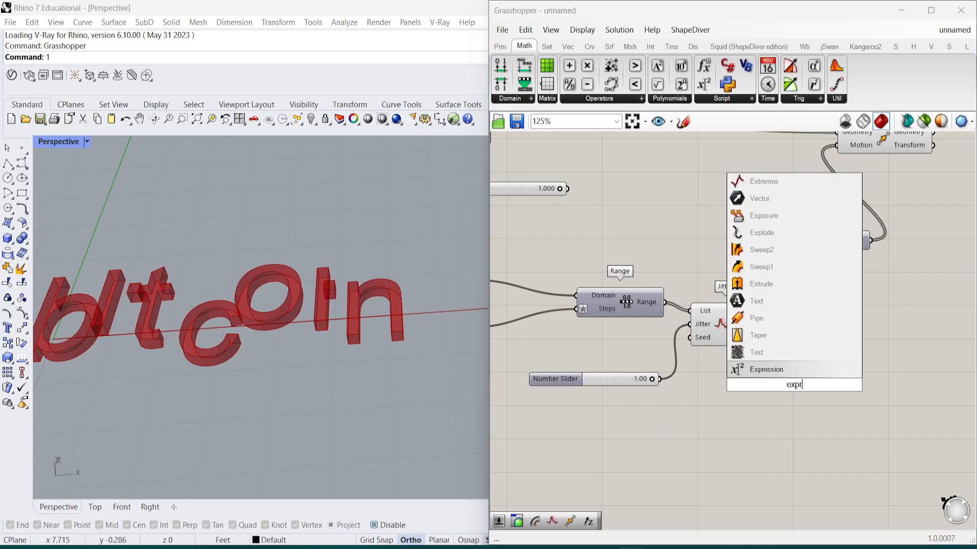
{"action": "key", "text": "Return"}
{"action": "left_click", "coordinate": [822, 383]}
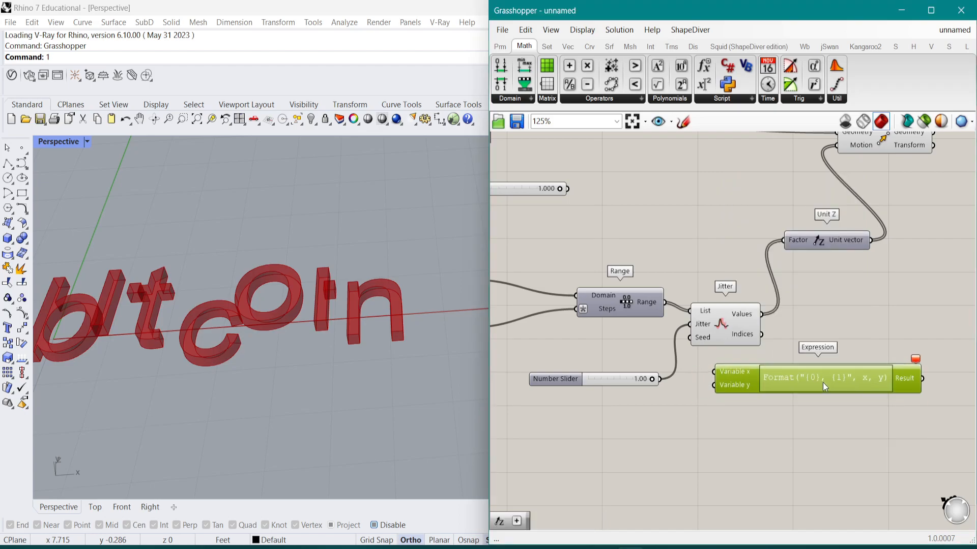
- Rename the Expression component's two inputs to x and y
{"action": "scroll", "coordinate": [761, 374], "scroll_direction": "up", "scroll_amount": 5}
{"action": "right_click", "coordinate": [668, 362]}
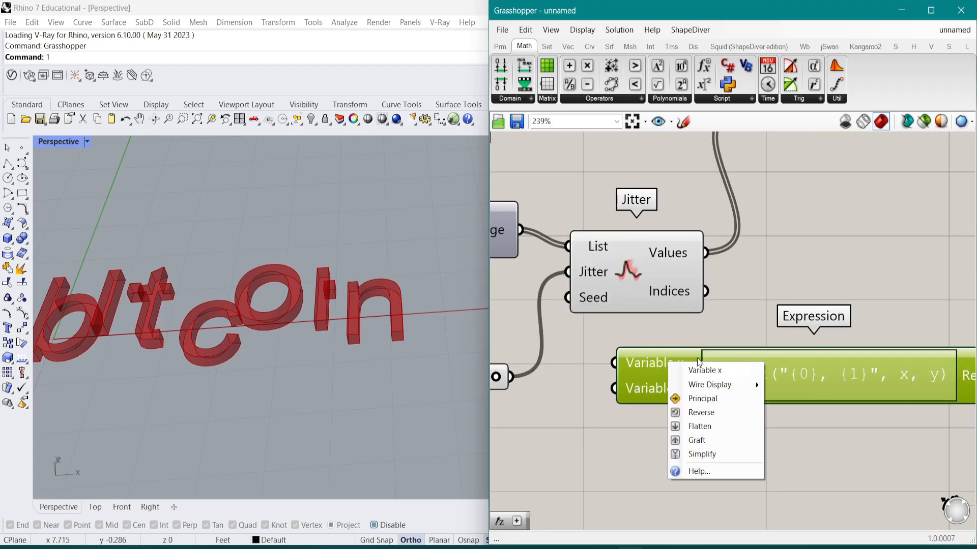
{"action": "left_click_drag", "start_coordinate": [719, 370], "coordinate": [682, 395]}
{"action": "key", "text": "BackSpace"}
{"action": "key", "text": "Return"}
{"action": "right_click", "coordinate": [663, 387]}
{"action": "key", "text": "BackSpace"}
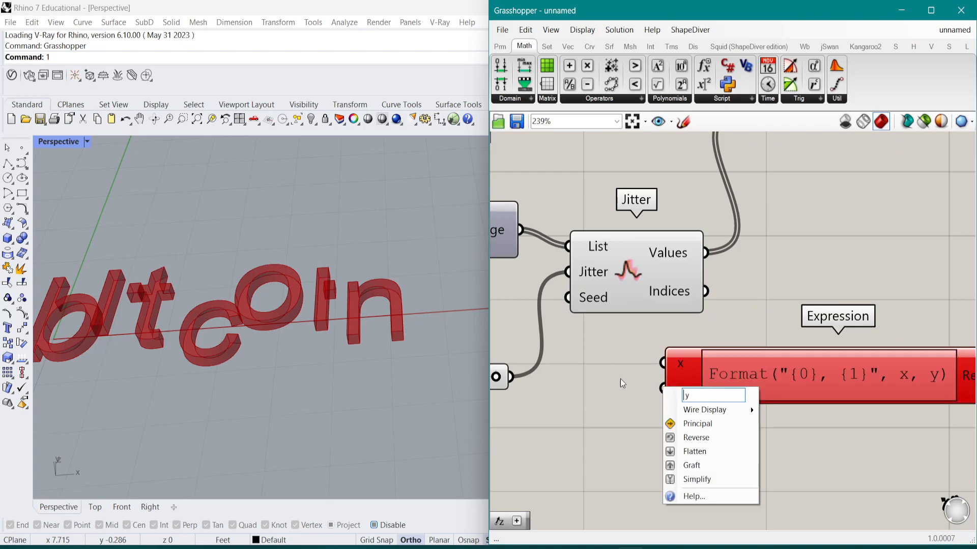
{"action": "key", "text": "Return"}
- Move the Expression component farther below and to the right of Jitter, and inspect the shuffled Values list
{"action": "scroll", "coordinate": [770, 318], "scroll_direction": "down", "scroll_amount": 1}
{"action": "scroll", "coordinate": [770, 319], "scroll_direction": "down", "scroll_amount": 1}
{"action": "left_click_drag", "start_coordinate": [738, 365], "coordinate": [827, 492]}
{"action": "mouse_move", "coordinate": [677, 279]}
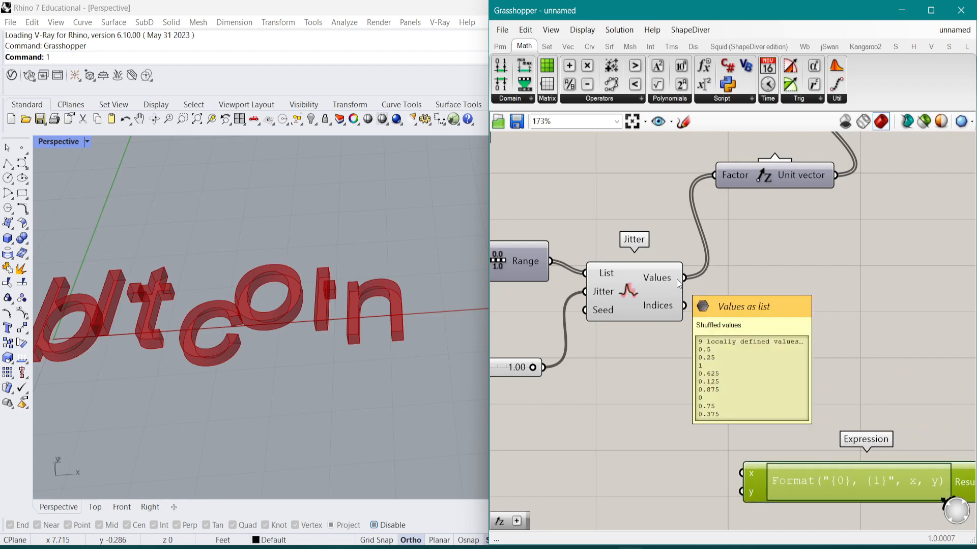
{"action": "scroll", "coordinate": [677, 279], "scroll_direction": "down", "scroll_amount": 2}
{"action": "right_click_drag", "start_coordinate": [588, 270], "coordinate": [662, 279]}
{"action": "mouse_move", "coordinate": [640, 275]}
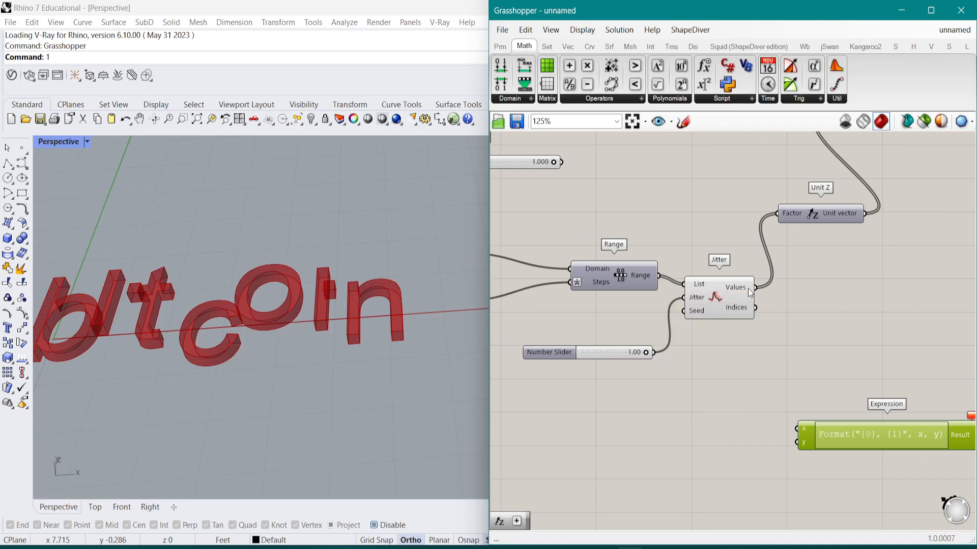
- Add a number slider with the value 1.00 beside Expression and place the Animation slider just above it
{"action": "right_click_drag", "start_coordinate": [742, 391], "coordinate": [676, 414]}
{"action": "double_click", "coordinate": [676, 414]}
{"action": "type", "text": "1.00"}
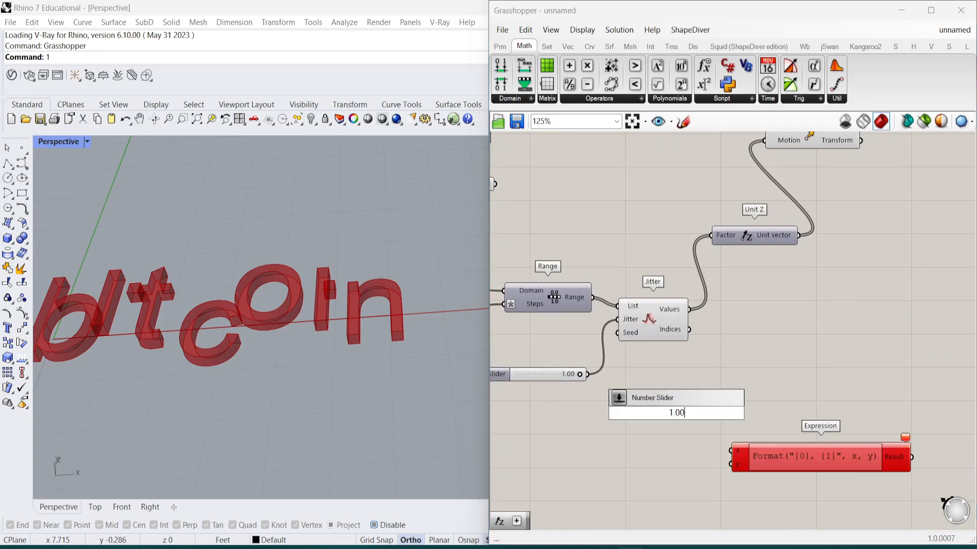
{"action": "key", "text": "Return"}
{"action": "scroll", "coordinate": [845, 327], "scroll_direction": "down", "scroll_amount": 2}
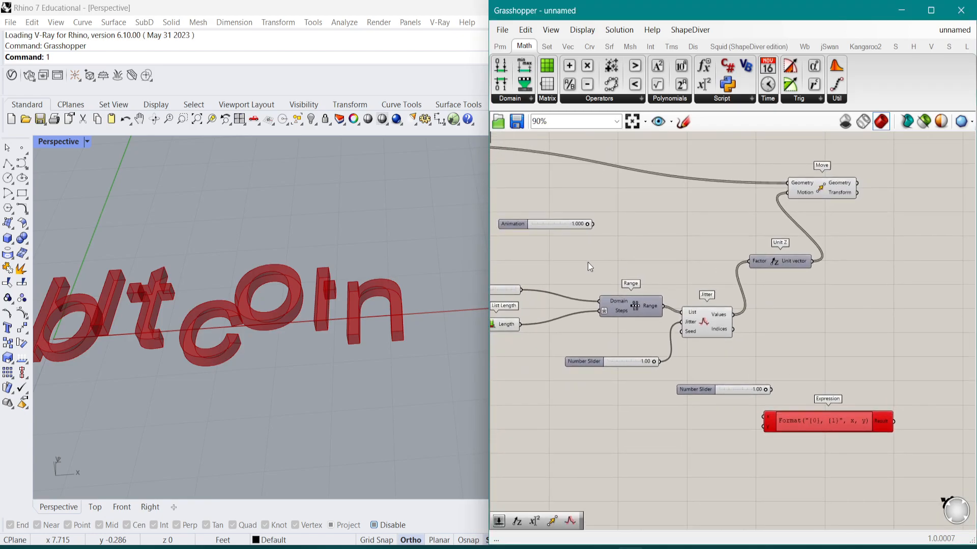
{"action": "left_click_drag", "start_coordinate": [555, 222], "coordinate": [727, 377]}
{"action": "scroll", "coordinate": [727, 377], "scroll_direction": "up", "scroll_amount": 2}
{"action": "right_click_drag", "start_coordinate": [739, 392], "coordinate": [731, 403]}
- Move the Expression component up to the right of Jitter and add a third input z to it
{"action": "left_click_drag", "start_coordinate": [822, 456], "coordinate": [880, 337]}
{"action": "scroll", "coordinate": [880, 336], "scroll_direction": "up", "scroll_amount": 3}
{"action": "scroll", "coordinate": [775, 359], "scroll_direction": "up", "scroll_amount": 3}
{"action": "left_click", "coordinate": [774, 359]}
{"action": "scroll", "coordinate": [783, 345], "scroll_direction": "down", "scroll_amount": 5}
{"action": "right_click_drag", "start_coordinate": [796, 326], "coordinate": [820, 312]}
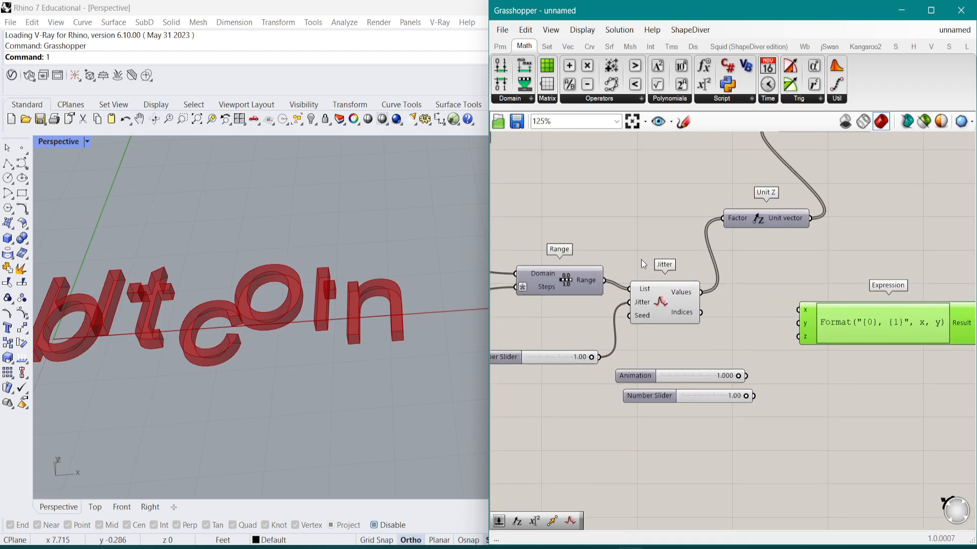
- Connect the Range output to x, the Animation slider to y, and the Jitter Values to z on the Expression component
{"action": "mouse_move", "coordinate": [600, 282]}
{"action": "left_click_drag", "start_coordinate": [701, 292], "coordinate": [803, 316]}
{"action": "left_click_drag", "start_coordinate": [701, 293], "coordinate": [798, 338]}
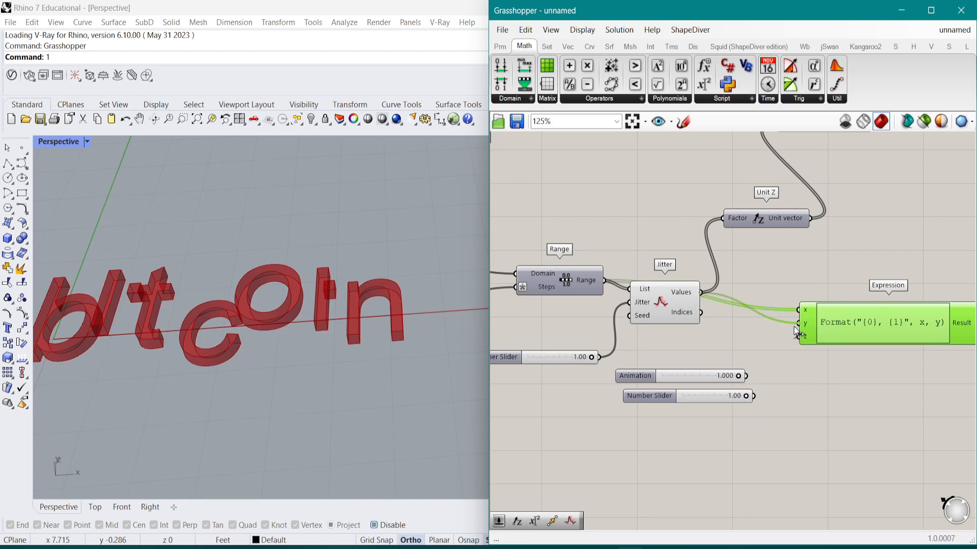
{"action": "scroll", "coordinate": [806, 329], "scroll_direction": "up", "scroll_amount": 3}
{"action": "right_click", "coordinate": [805, 326]}
{"action": "left_click", "coordinate": [794, 325]}
{"action": "left_click_drag", "start_coordinate": [794, 324], "coordinate": [718, 402]}
- Clear the default Format formula from the Expression component and accept the empty expression
{"action": "scroll", "coordinate": [766, 344], "scroll_direction": "down", "scroll_amount": 2}
{"action": "right_click_drag", "start_coordinate": [744, 361], "coordinate": [657, 371]}
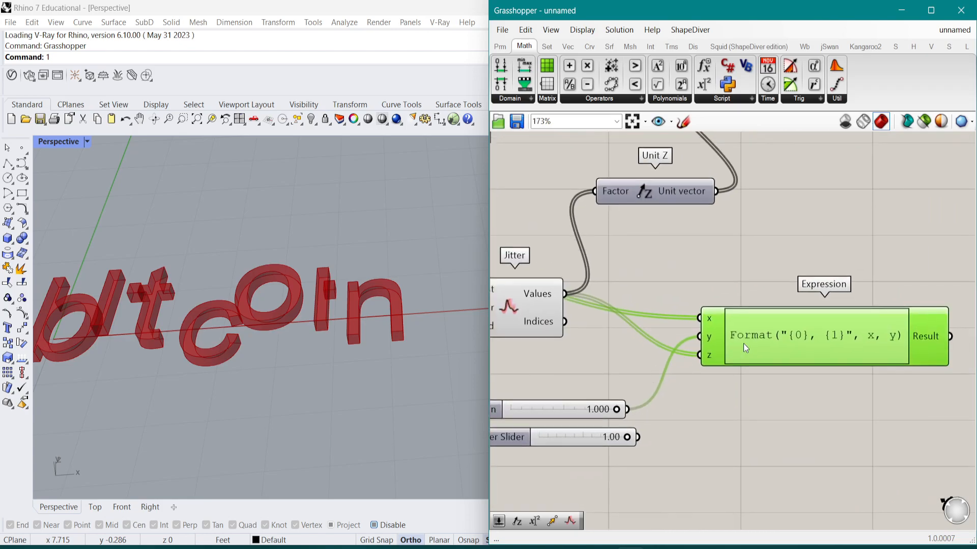
{"action": "double_click", "coordinate": [764, 341]}
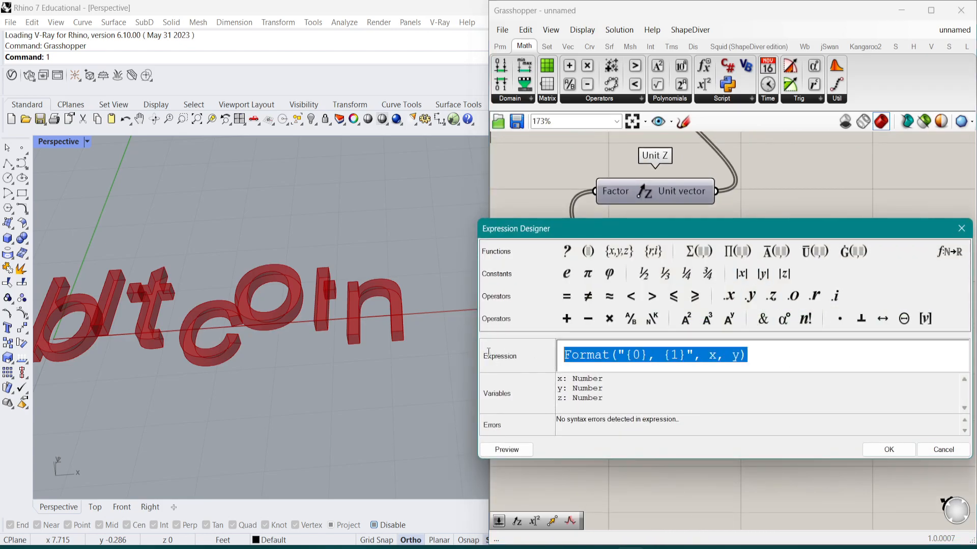
{"action": "key", "text": "BackSpace"}
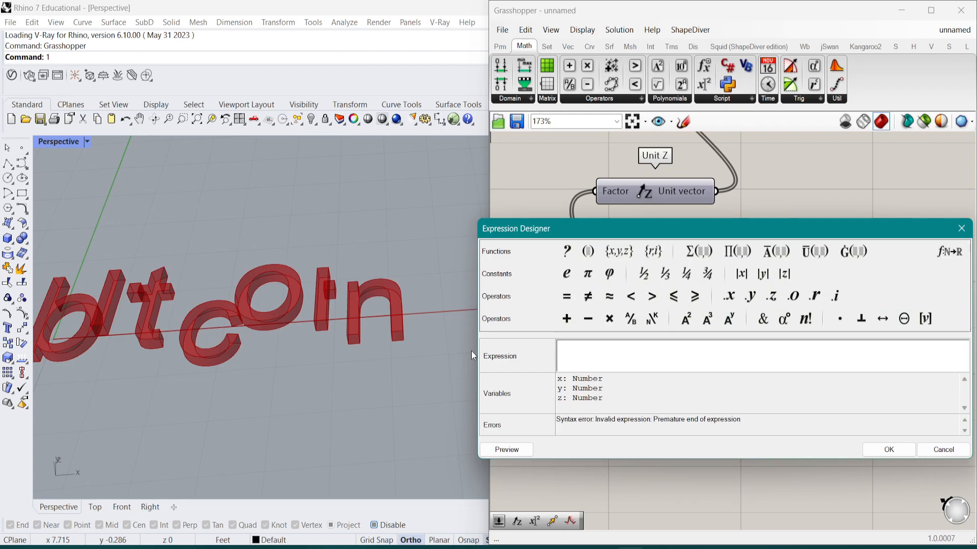
{"action": "left_click_drag", "start_coordinate": [816, 233], "coordinate": [477, 228]}
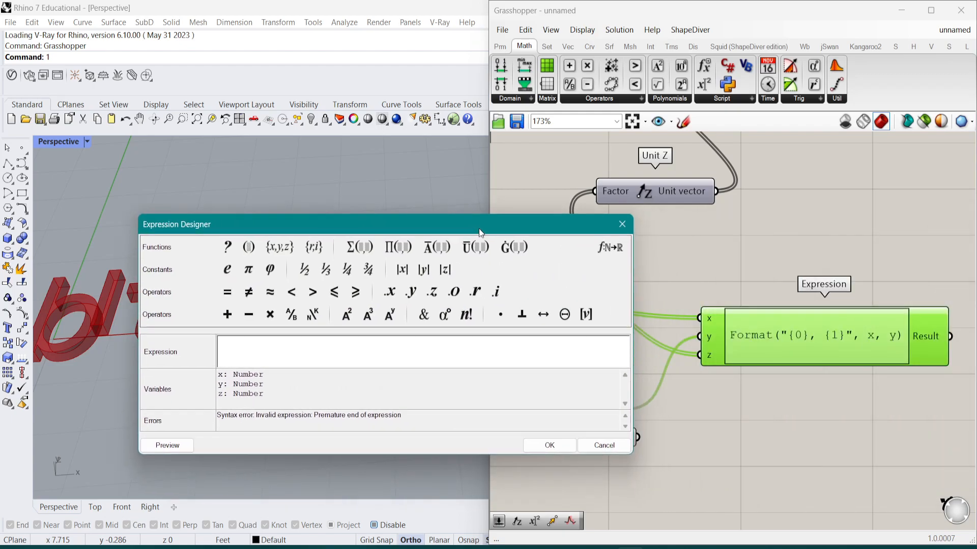
{"action": "left_click", "coordinate": [538, 445]}
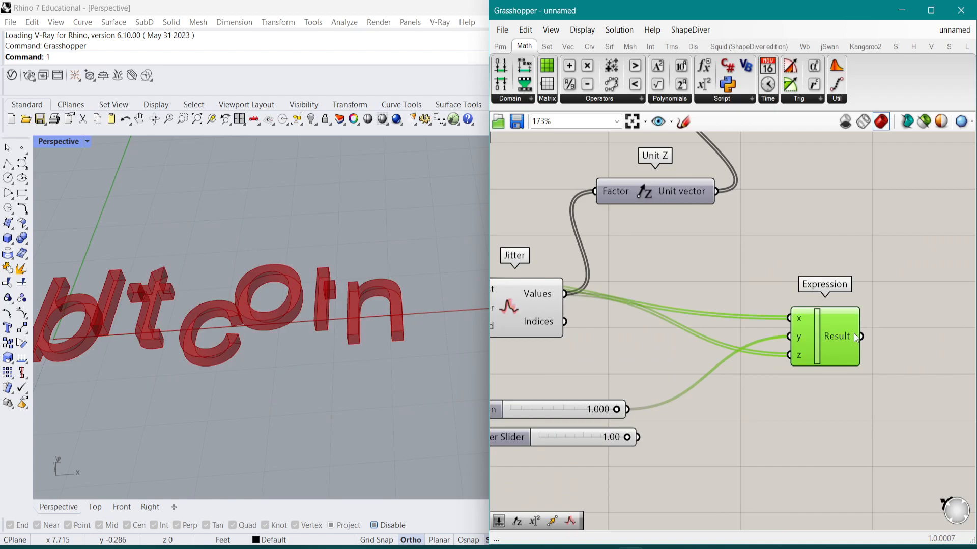
- Shift the Range component higher so its wire to Expression is separated from the Jitter wires
{"action": "right_click_drag", "start_coordinate": [716, 373], "coordinate": [747, 319]}
{"action": "right_click_drag", "start_coordinate": [597, 320], "coordinate": [686, 313]}
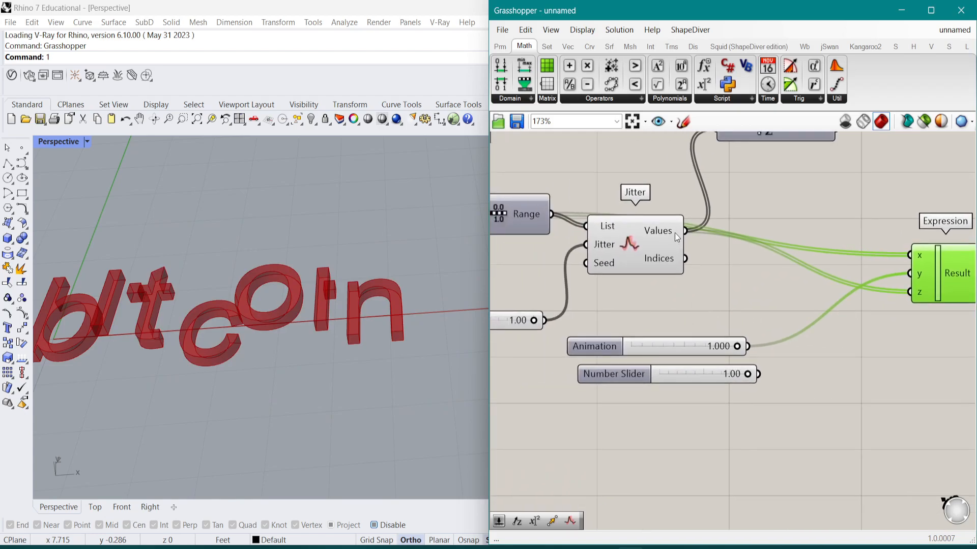
{"action": "scroll", "coordinate": [737, 397], "scroll_direction": "down", "scroll_amount": 3}
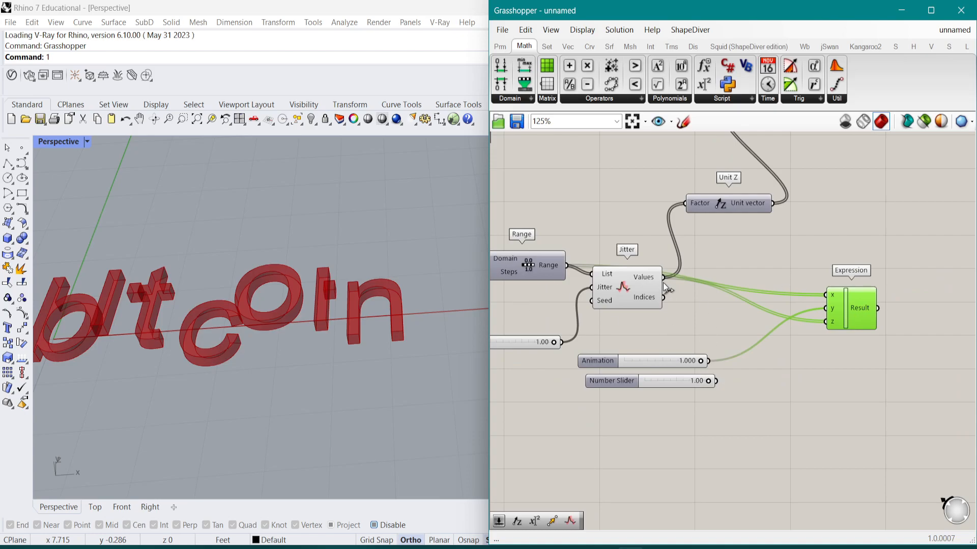
{"action": "mouse_move", "coordinate": [661, 280]}
{"action": "left_click", "coordinate": [549, 266]}
{"action": "left_click_drag", "start_coordinate": [548, 266], "coordinate": [554, 243]}
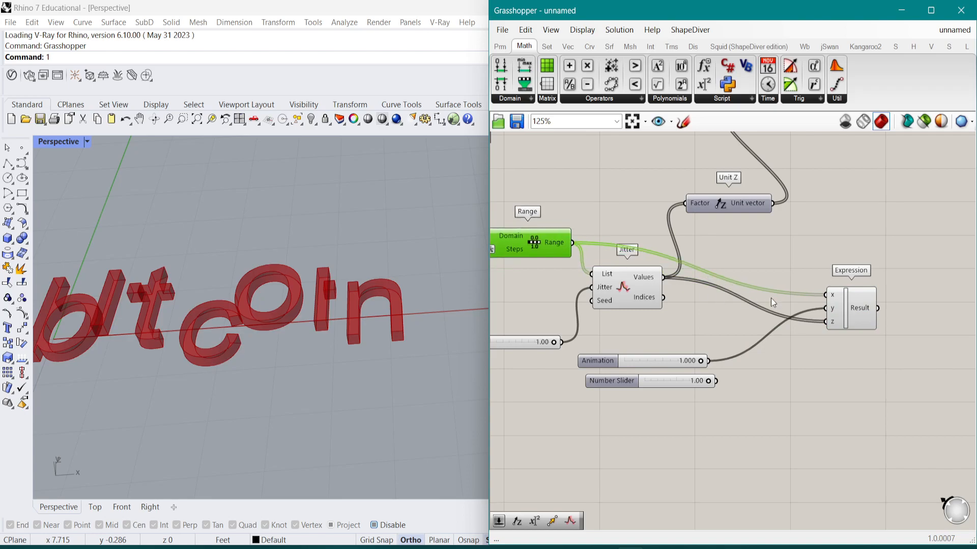
- Set the Expression component's formula to x*y+z*abs(y-1) and accept it
{"action": "double_click", "coordinate": [845, 316]}
{"action": "left_click", "coordinate": [624, 327]}
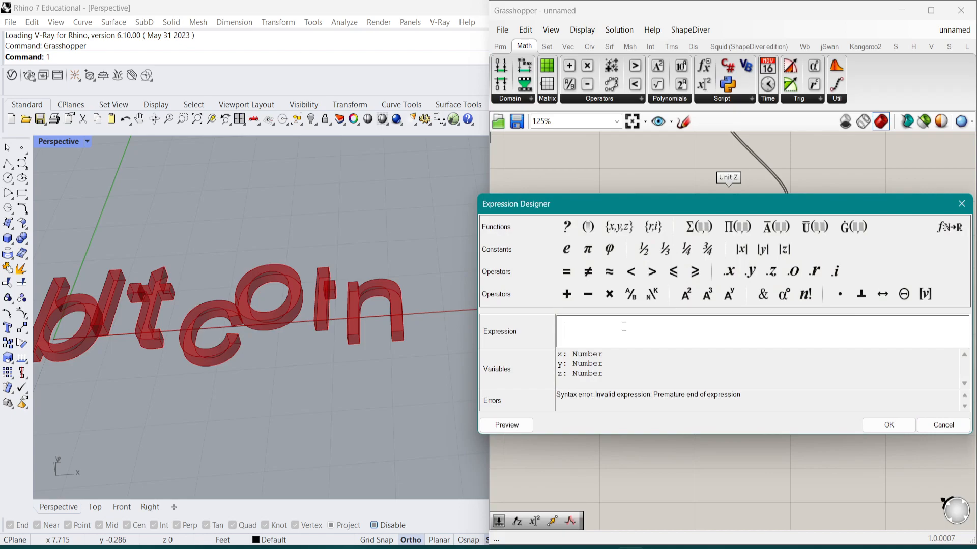
{"action": "left_click_drag", "start_coordinate": [769, 201], "coordinate": [339, 209]}
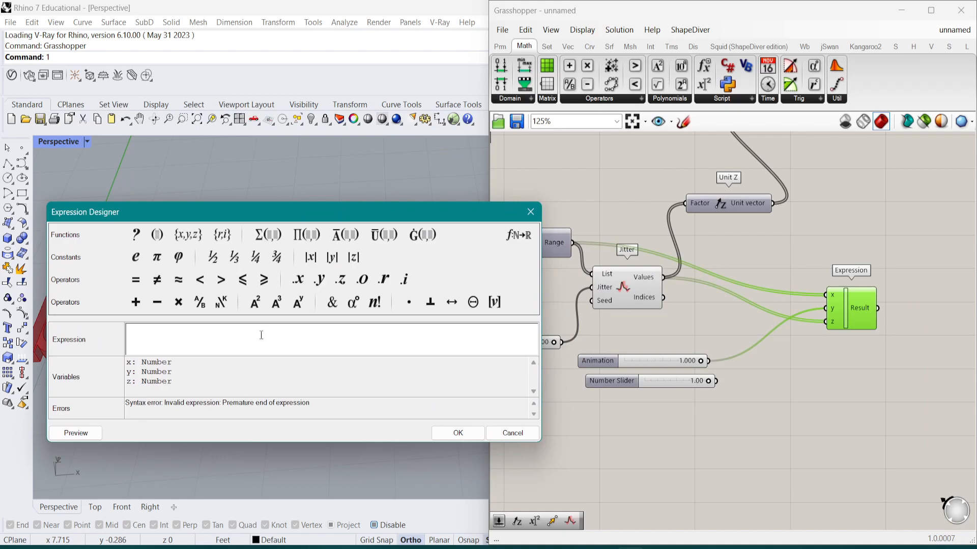
{"action": "type", "text": "x*y"}
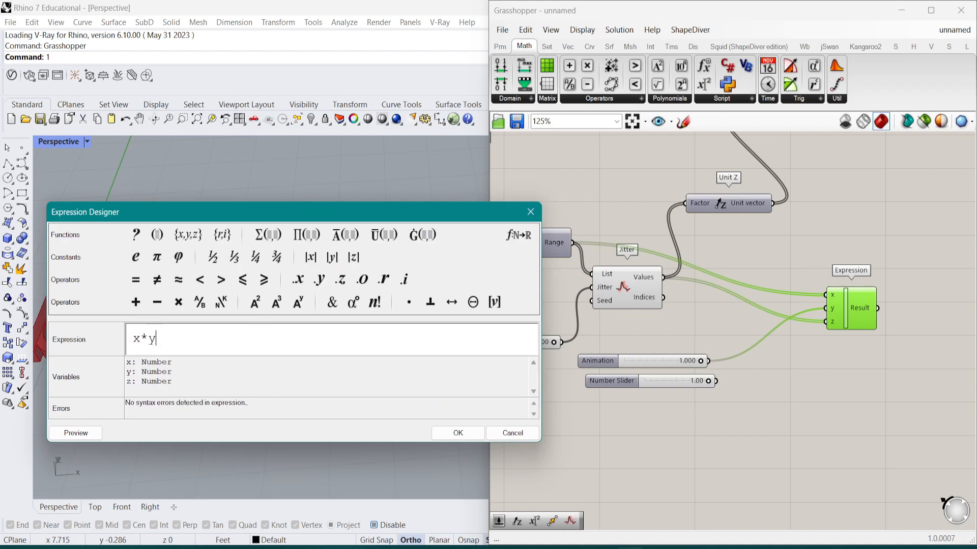
{"action": "type", "text": "+"}
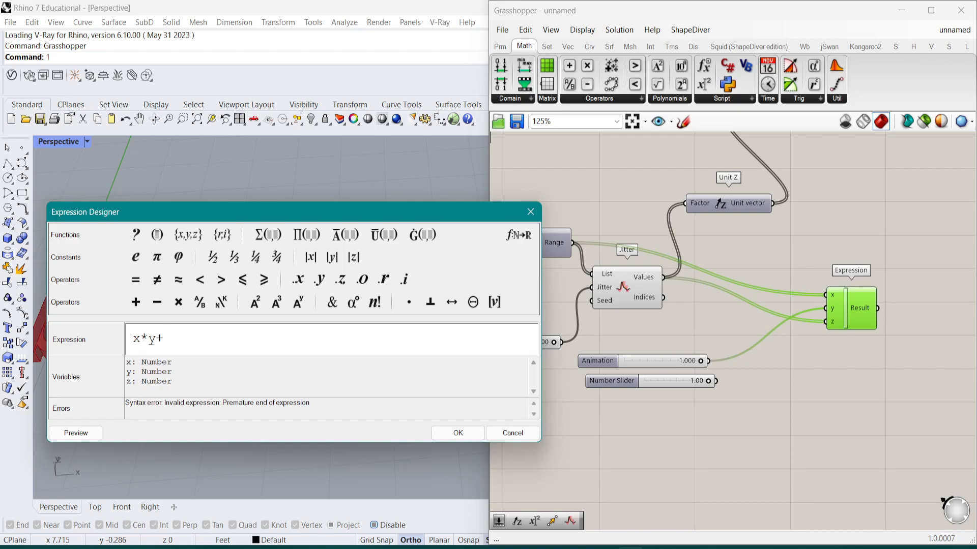
{"action": "type", "text": "z"}
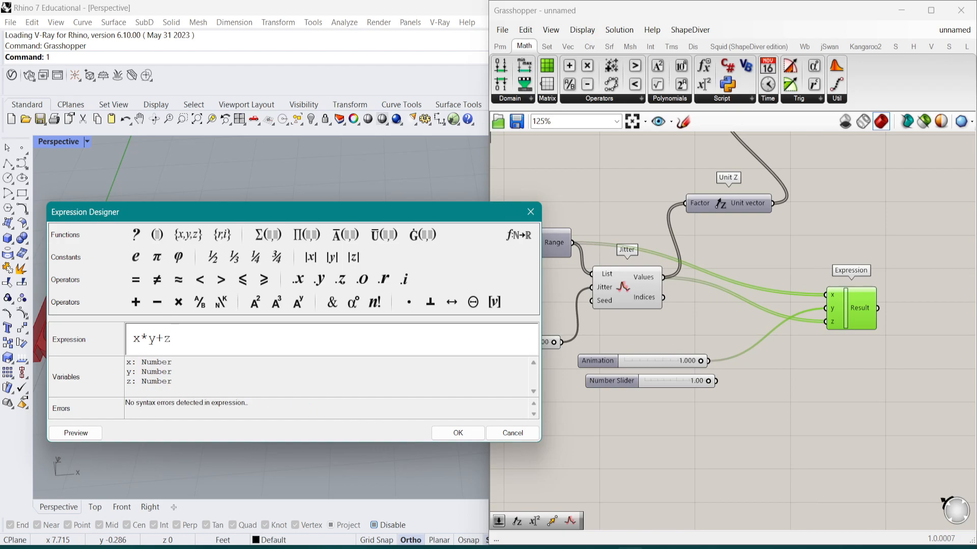
{"action": "type", "text": "*"}
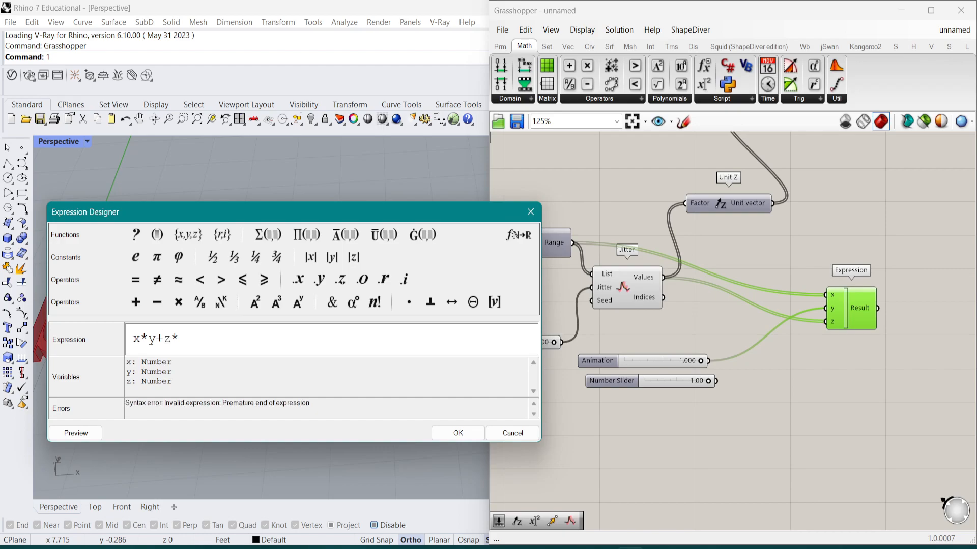
{"action": "type", "text": "abs"}
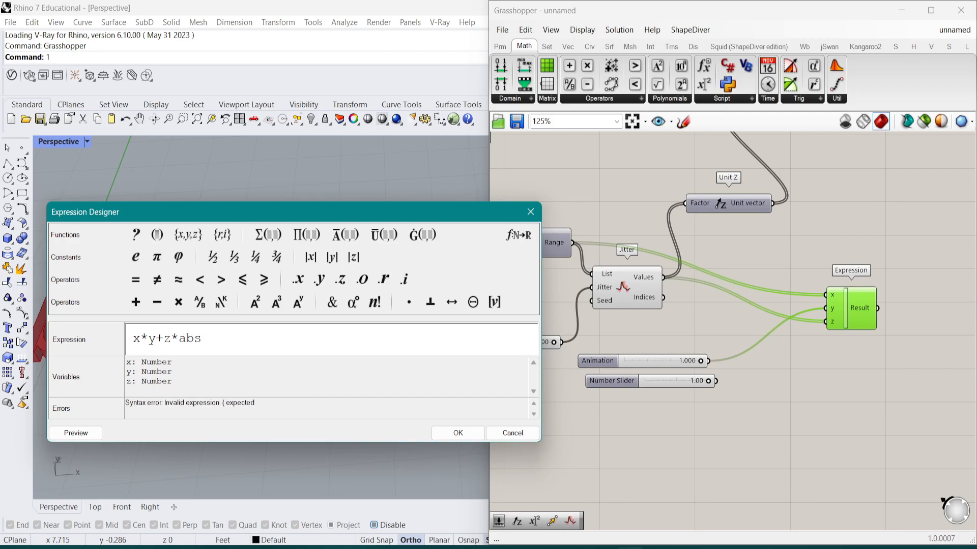
{"action": "type", "text": "(y-"}
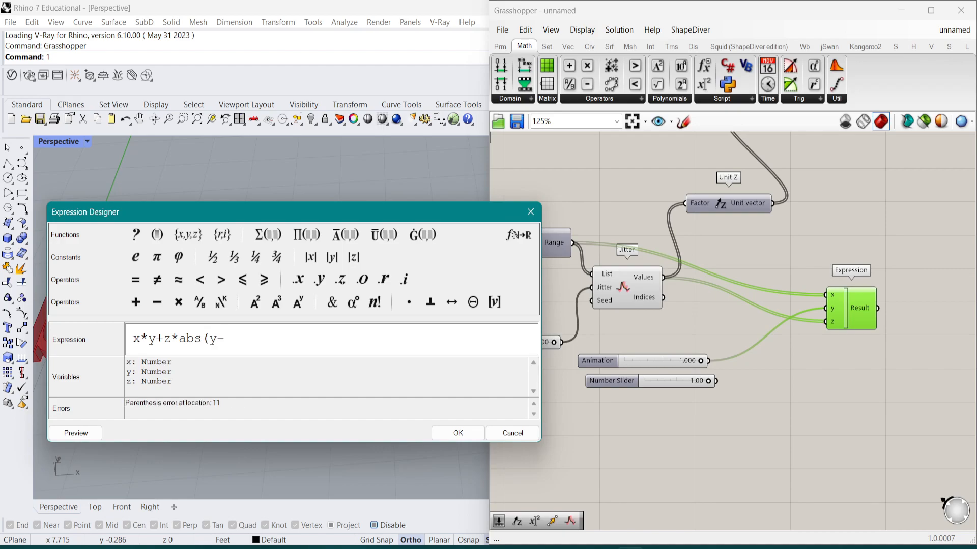
{"action": "type", "text": "1)"}
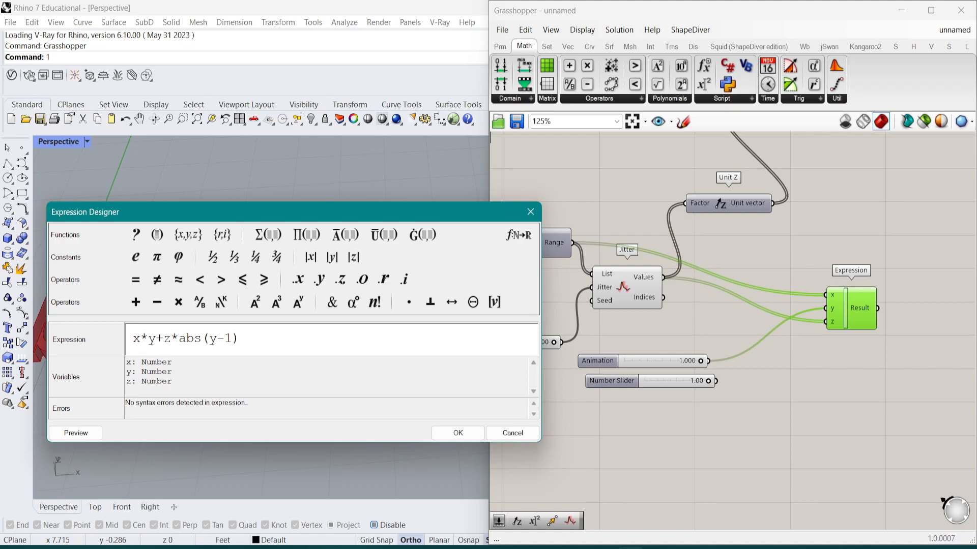
{"action": "left_click", "coordinate": [449, 438]}
- Connect the Expression Result to the Unit Z Factor and test the motion by setting the Animation slider to about 0.294
{"action": "right_click_drag", "start_coordinate": [906, 311], "coordinate": [774, 309]}
{"action": "double_click", "coordinate": [848, 376]}
{"action": "left_click_drag", "start_coordinate": [534, 218], "coordinate": [773, 331]}
{"action": "right_click_drag", "start_coordinate": [643, 221], "coordinate": [835, 161]}
{"action": "scroll", "coordinate": [810, 236], "scroll_direction": "up", "scroll_amount": 1}
{"action": "left_click_drag", "start_coordinate": [728, 346], "coordinate": [760, 346]}
{"action": "scroll", "coordinate": [646, 355], "scroll_direction": "down", "scroll_amount": 1}
{"action": "left_click_drag", "start_coordinate": [683, 359], "coordinate": [662, 349]}
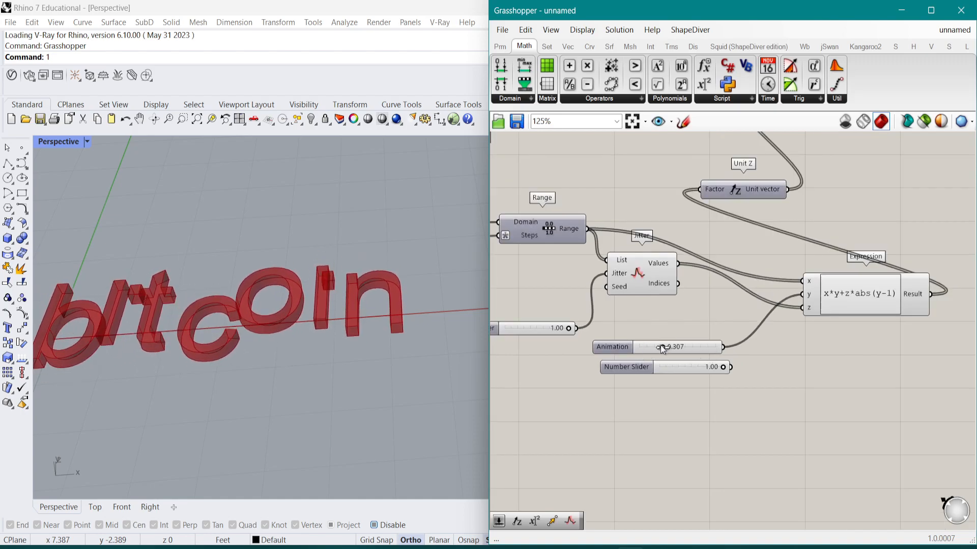
- Add a Graph Mapper below the Animation slider and set its graph type to Gaussian
{"action": "double_click", "coordinate": [723, 409]}
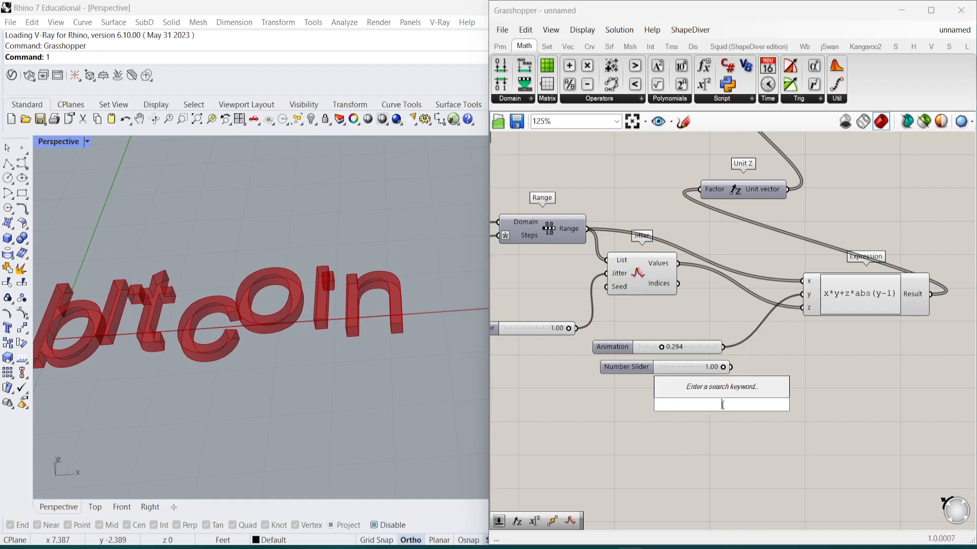
{"action": "type", "text": "graph"}
{"action": "key", "text": "Up"}
{"action": "key", "text": "Return"}
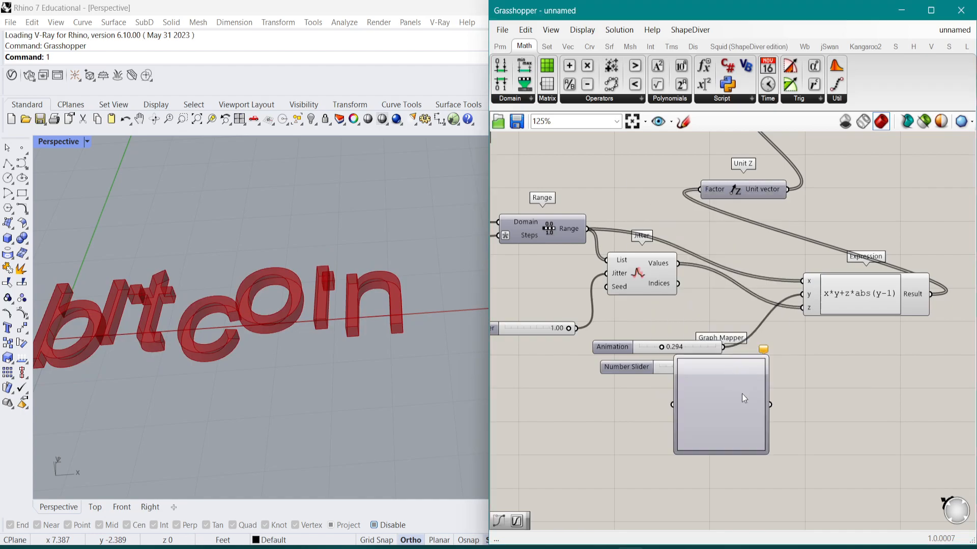
{"action": "scroll", "coordinate": [743, 393], "scroll_direction": "up", "scroll_amount": 2}
{"action": "right_click", "coordinate": [743, 393]}
{"action": "mouse_move", "coordinate": [792, 525]}
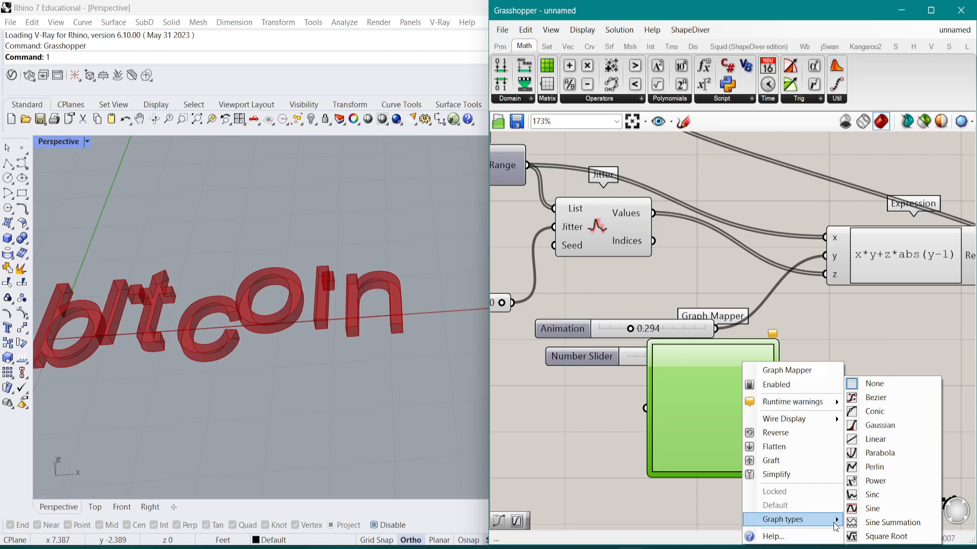
{"action": "left_click", "coordinate": [883, 426]}
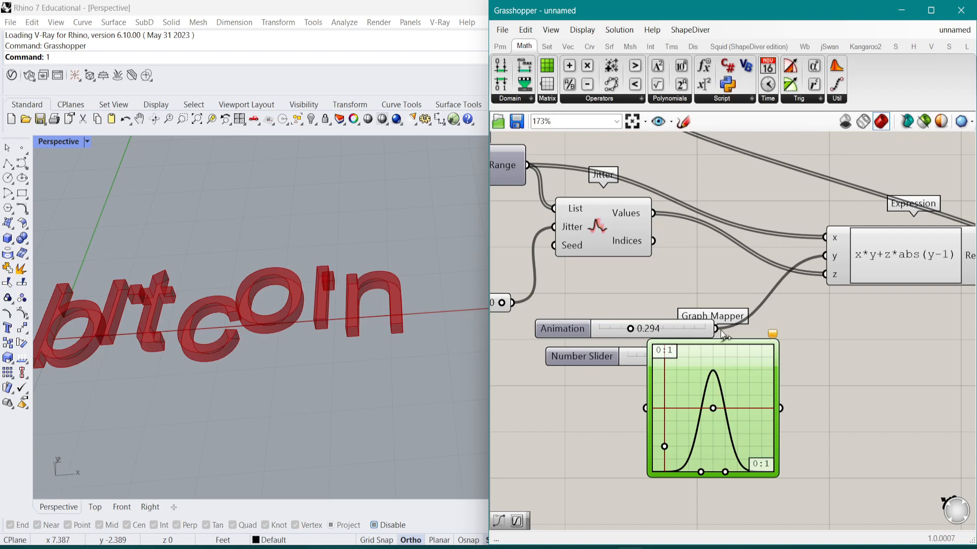
- Wire the Animation slider through the Graph Mapper into the Expression's y input, and test it at about 0.752 before lowering it to about 0.357
{"action": "left_click_drag", "start_coordinate": [743, 368], "coordinate": [814, 369]}
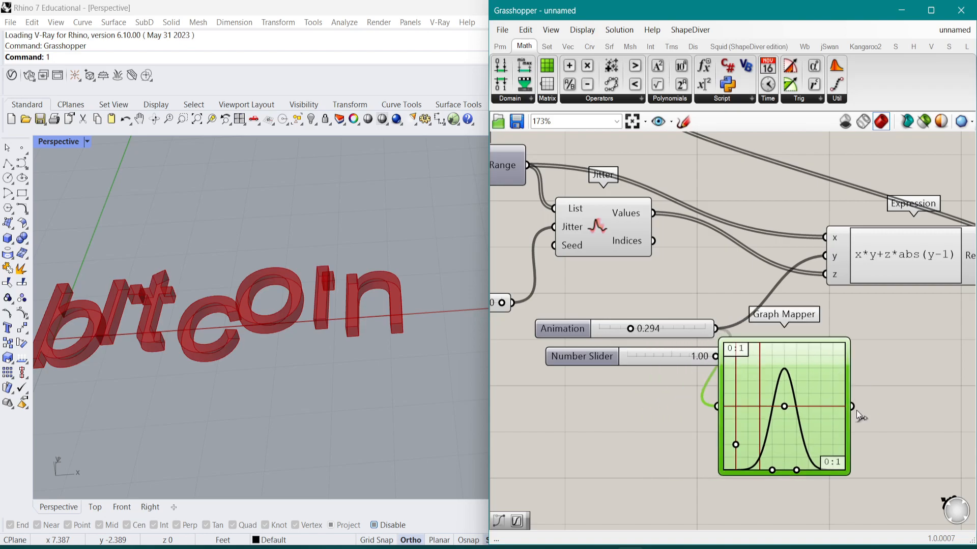
{"action": "left_click_drag", "start_coordinate": [796, 269], "coordinate": [824, 275]}
{"action": "mouse_move", "coordinate": [633, 330]}
{"action": "left_mouse_down"}
{"action": "mouse_move", "coordinate": [592, 333]}
{"action": "mouse_move", "coordinate": [683, 330]}
{"action": "left_mouse_up"}
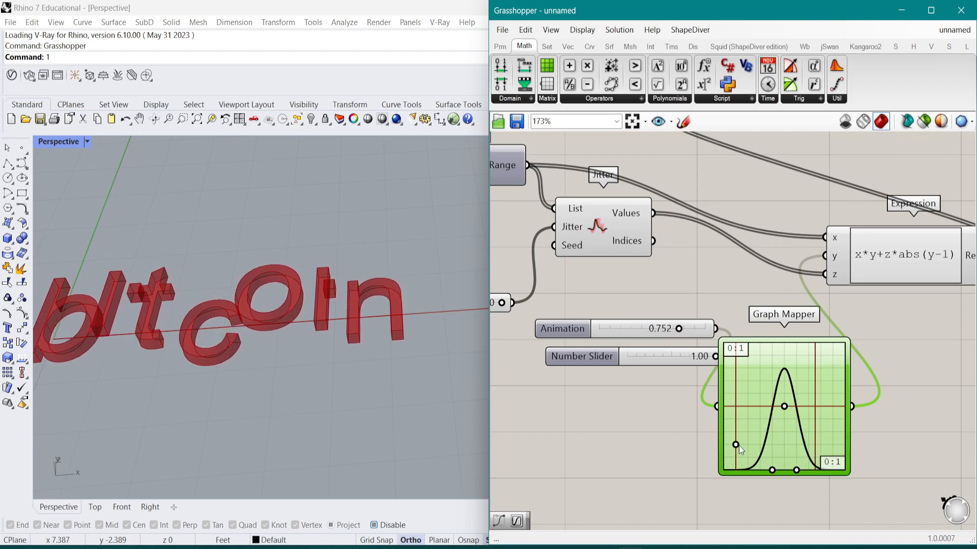
{"action": "mouse_move", "coordinate": [680, 332]}
{"action": "left_mouse_down"}
{"action": "mouse_move", "coordinate": [707, 334]}
{"action": "mouse_move", "coordinate": [624, 334]}
{"action": "mouse_move", "coordinate": [663, 335]}
{"action": "mouse_move", "coordinate": [633, 339]}
{"action": "left_mouse_up"}
- Add a Custom Preview component to the right of Move and connect the Move Geometry output to its Geometry input
{"action": "scroll", "coordinate": [710, 293], "scroll_direction": "down", "scroll_amount": 2}
{"action": "right_click_drag", "start_coordinate": [779, 181], "coordinate": [659, 412]}
{"action": "scroll", "coordinate": [686, 315], "scroll_direction": "down", "scroll_amount": 2}
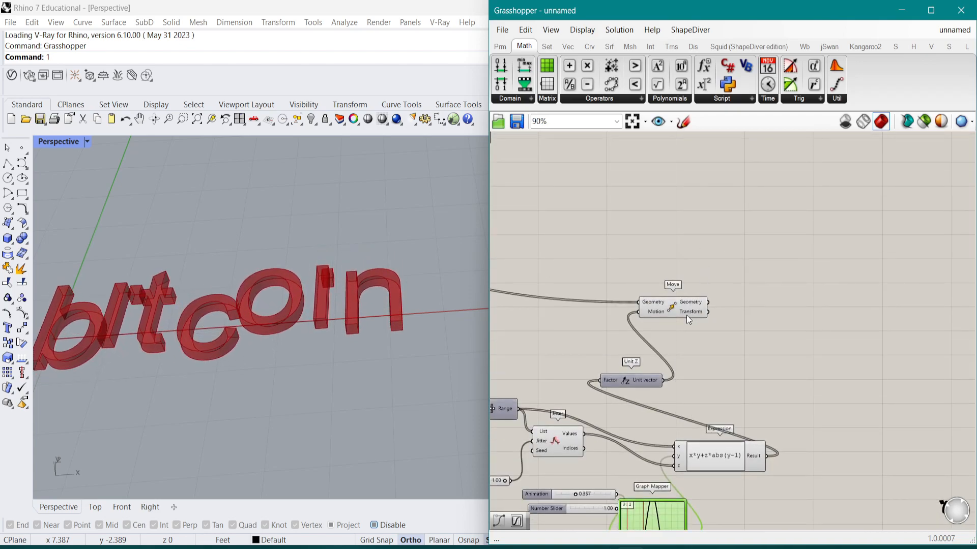
{"action": "scroll", "coordinate": [686, 313], "scroll_direction": "up", "scroll_amount": 2}
{"action": "left_click", "coordinate": [686, 314]}
{"action": "scroll", "coordinate": [687, 310], "scroll_direction": "down", "scroll_amount": 2}
{"action": "right_click_drag", "start_coordinate": [716, 284], "coordinate": [567, 270]}
{"action": "scroll", "coordinate": [899, 267], "scroll_direction": "down", "scroll_amount": 3}
{"action": "scroll", "coordinate": [741, 267], "scroll_direction": "up", "scroll_amount": 3}
{"action": "scroll", "coordinate": [673, 287], "scroll_direction": "up", "scroll_amount": 2}
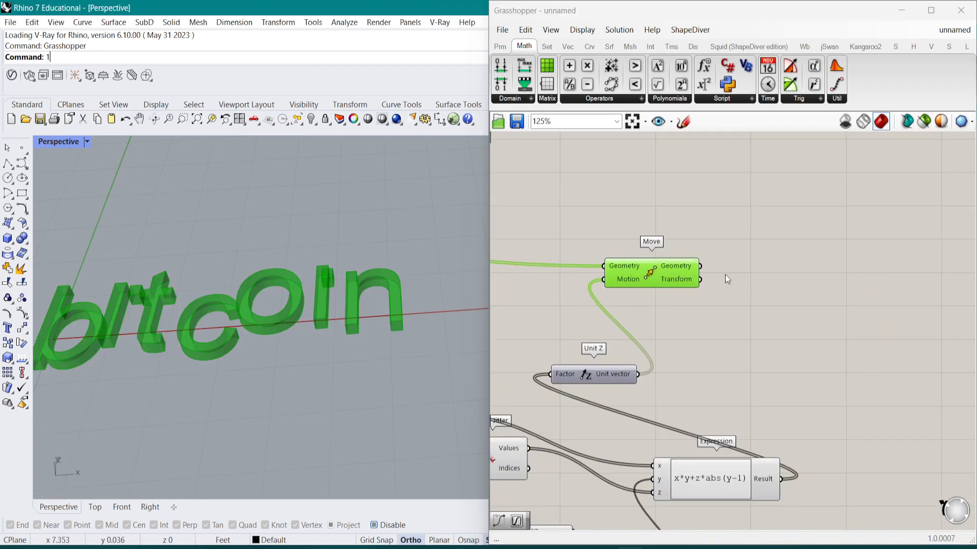
{"action": "left_click", "coordinate": [792, 271]}
{"action": "double_click", "coordinate": [792, 272]}
{"action": "type", "text": "custom"}
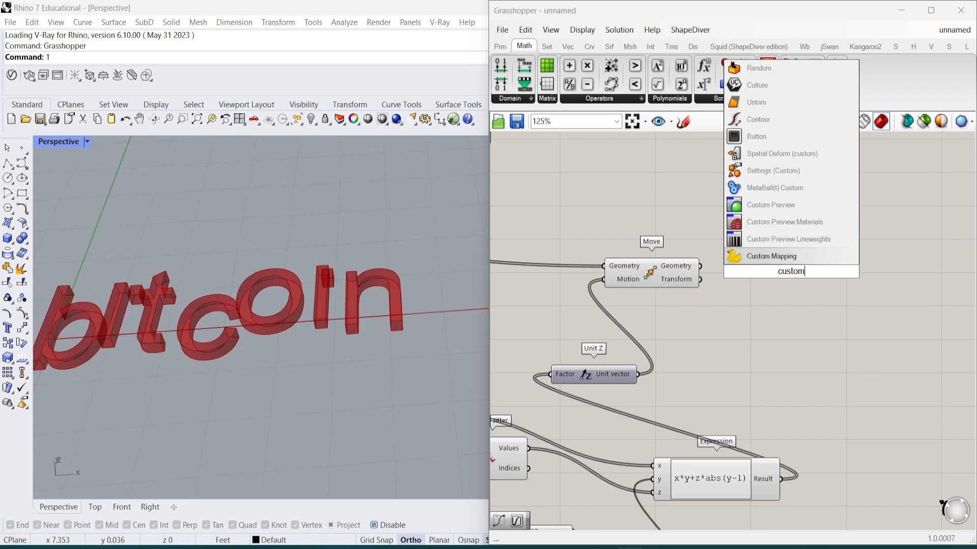
{"action": "left_click", "coordinate": [819, 199]}
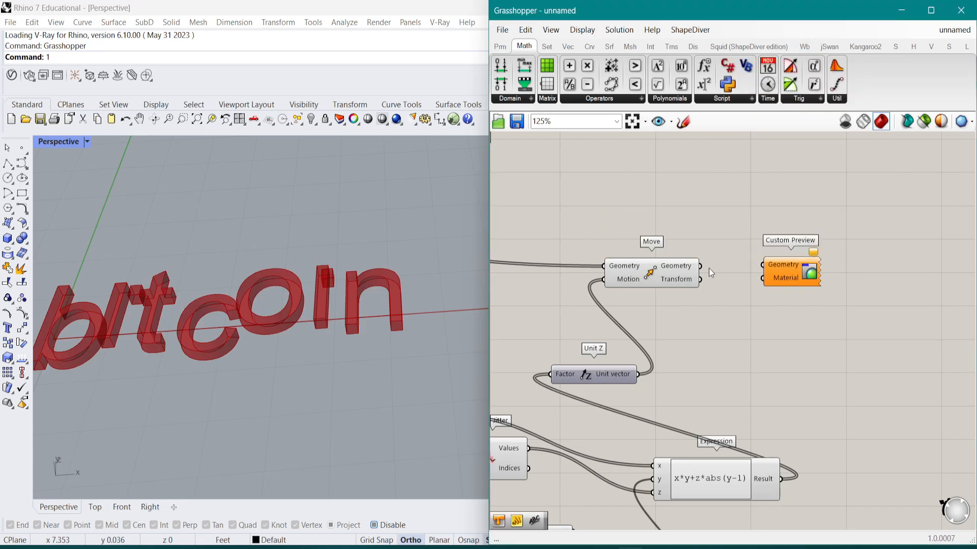
{"action": "left_click_drag", "start_coordinate": [742, 272], "coordinate": [763, 265]}
{"action": "right_click_drag", "start_coordinate": [809, 329], "coordinate": [758, 326]}
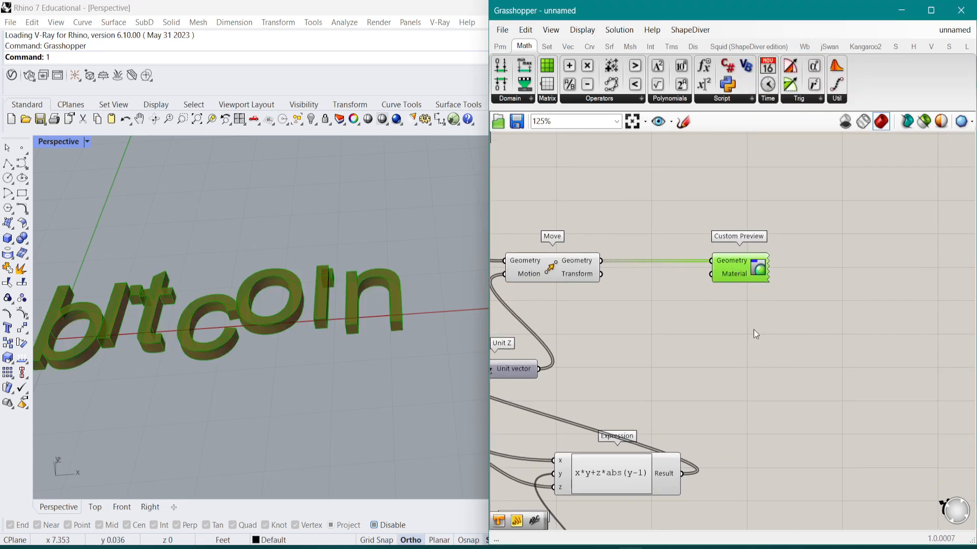
- Add a Colour Swatch, set it to orange, and connect it to the Custom Preview's Material input
{"action": "double_click", "coordinate": [691, 359]}
{"action": "type", "text": "swat"}
{"action": "left_click", "coordinate": [687, 346]}
{"action": "scroll", "coordinate": [697, 352], "scroll_direction": "up", "scroll_amount": 2}
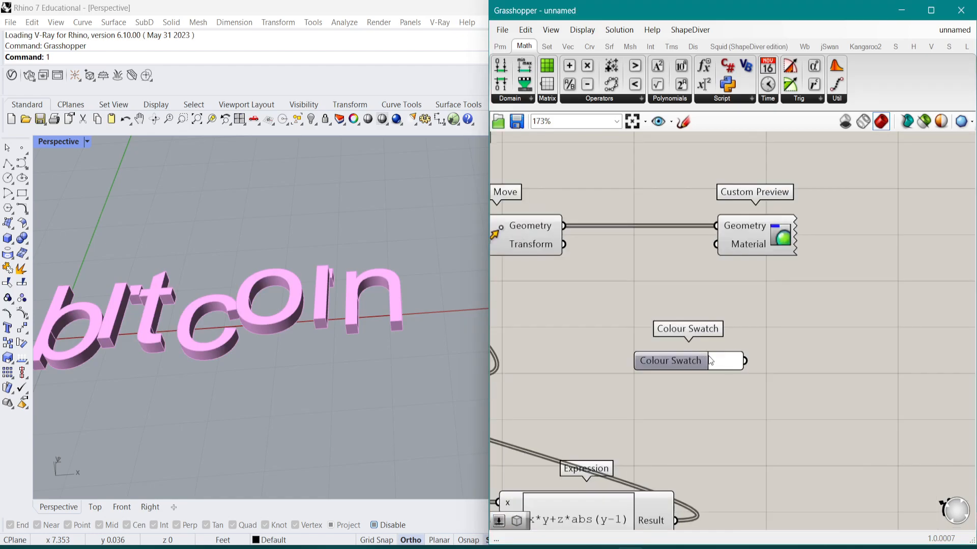
{"action": "left_click", "coordinate": [727, 358]}
{"action": "left_click_drag", "start_coordinate": [824, 451], "coordinate": [728, 332]}
{"action": "right_click_drag", "start_coordinate": [716, 250], "coordinate": [705, 293]}
{"action": "left_click_drag", "start_coordinate": [747, 291], "coordinate": [798, 280]}
{"action": "double_click", "coordinate": [808, 398]}
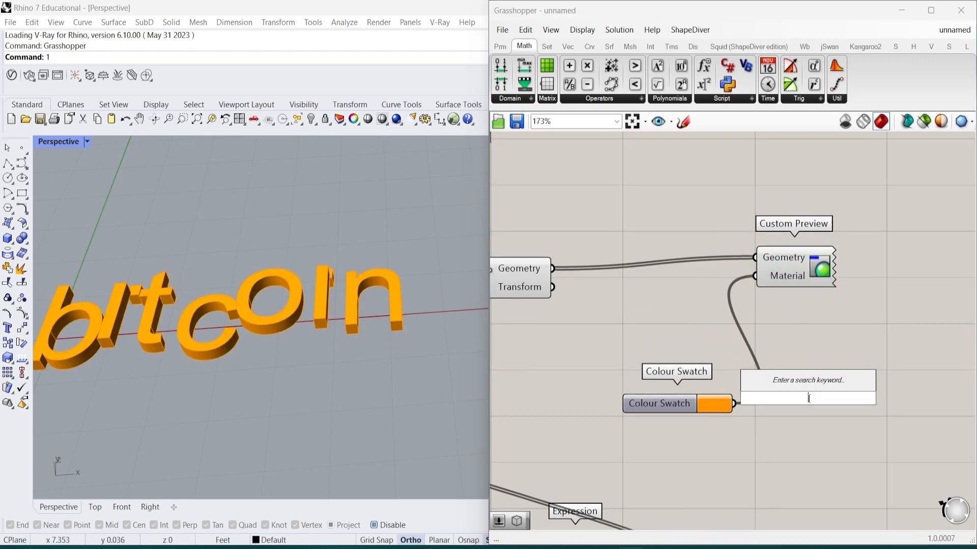
{"action": "type", "text": "brep"}
{"action": "key", "text": "Up"}
{"action": "key", "text": "Up"}
{"action": "key", "text": "Up"}
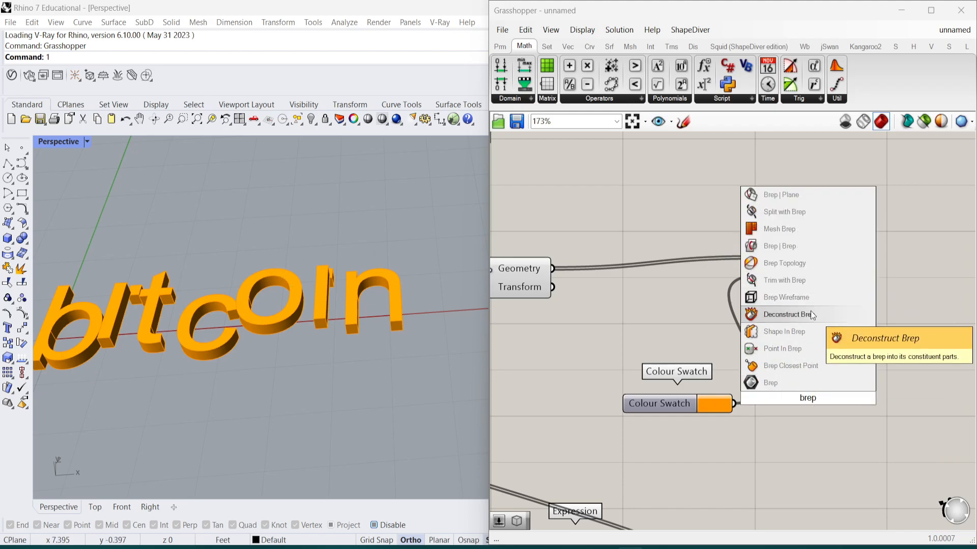
{"action": "key", "text": "Escape"}
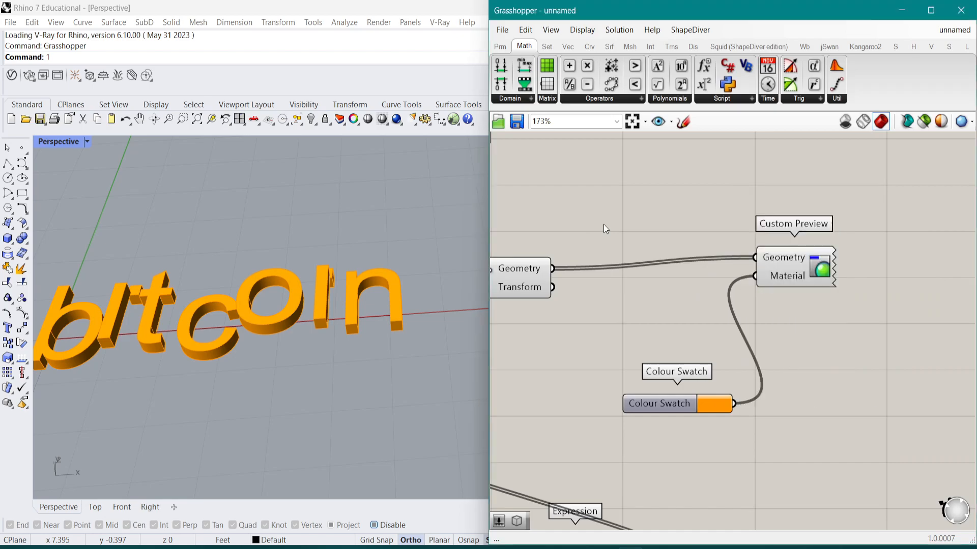
- Add a Deconstruct Brep component above Move's output wire and connect the Move Geometry to its Brep input
{"action": "double_click", "coordinate": [604, 224]}
{"action": "type", "text": "deconstruct brep"}
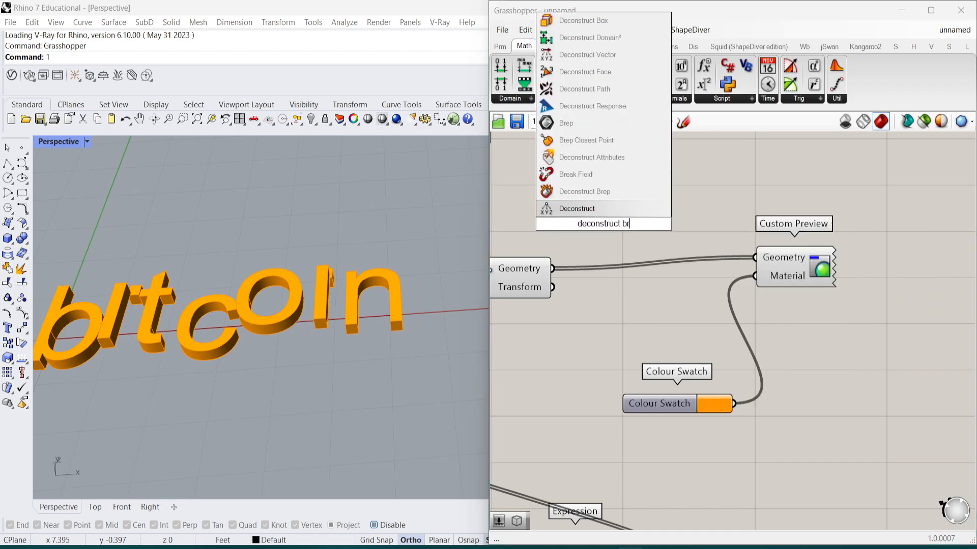
{"action": "left_click", "coordinate": [608, 194]}
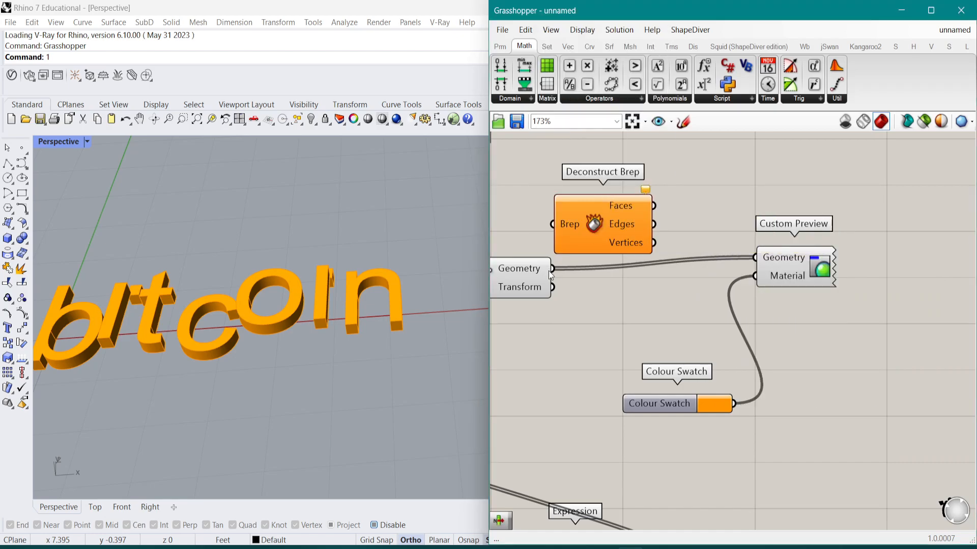
{"action": "left_click_drag", "start_coordinate": [552, 268], "coordinate": [553, 227]}
{"action": "left_click", "coordinate": [624, 200]}
{"action": "scroll", "coordinate": [613, 255], "scroll_direction": "up", "scroll_amount": 2}
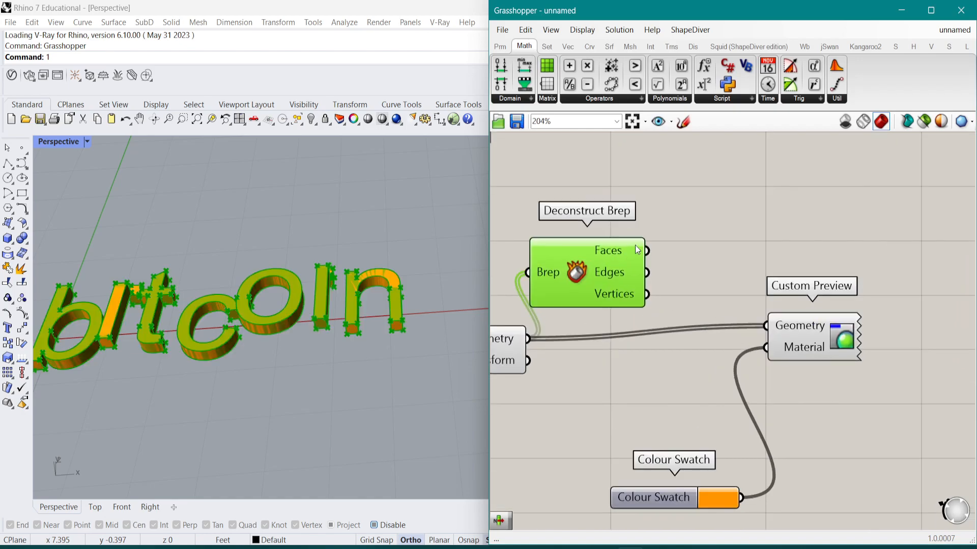
- Add a Curve parameter beside Deconstruct Brep and connect the Edges output to it
{"action": "double_click", "coordinate": [709, 209]}
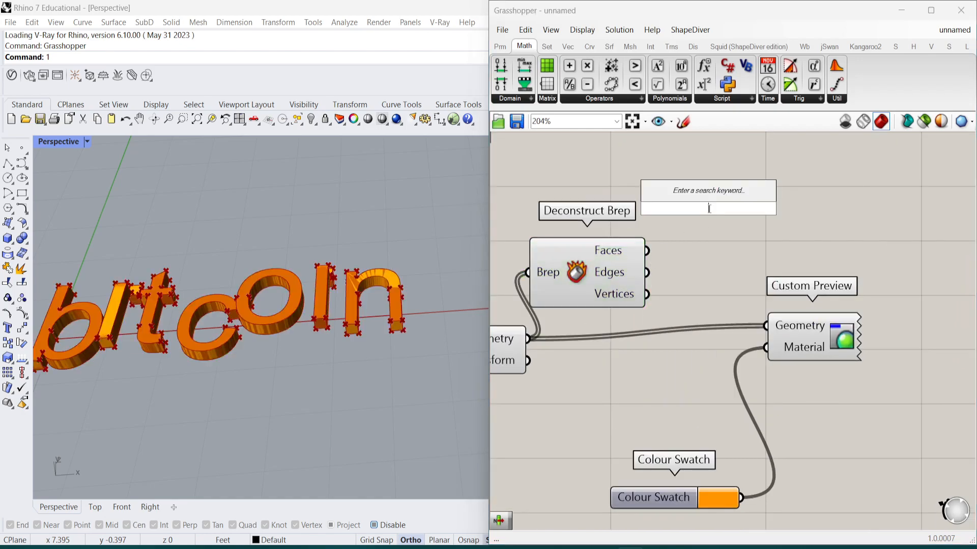
{"action": "type", "text": "li"}
{"action": "key", "text": "BackSpace"}
{"action": "key", "text": "BackSpace"}
{"action": "type", "text": "pol"}
{"action": "key", "text": "BackSpace"}
{"action": "key", "text": "BackSpace"}
{"action": "key", "text": "BackSpace"}
{"action": "type", "text": "curve"}
{"action": "key", "text": "Return"}
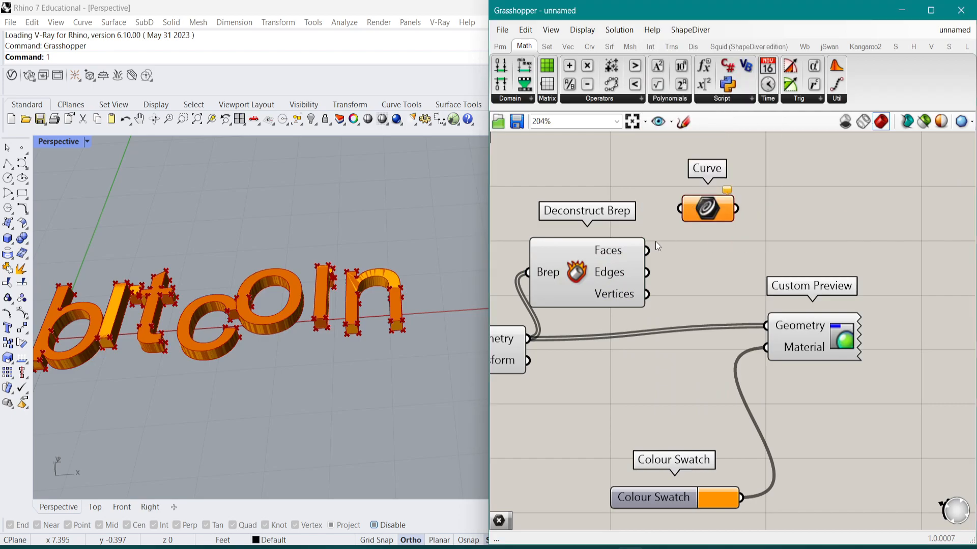
{"action": "left_click_drag", "start_coordinate": [647, 272], "coordinate": [729, 233]}
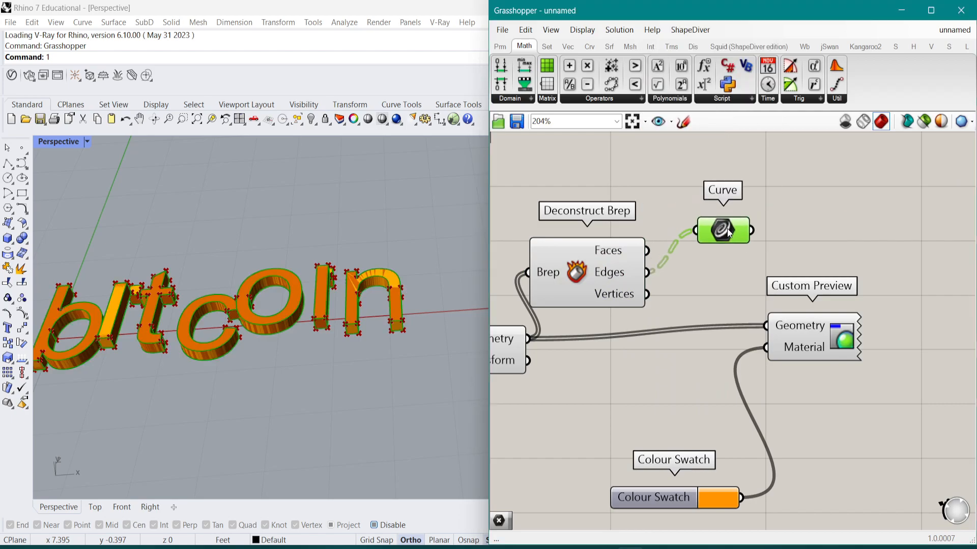
- Add a Custom Preview Lineweights component, connect the Curve parameter to its Geometry input, and shift Curve slightly higher
{"action": "double_click", "coordinate": [814, 218]}
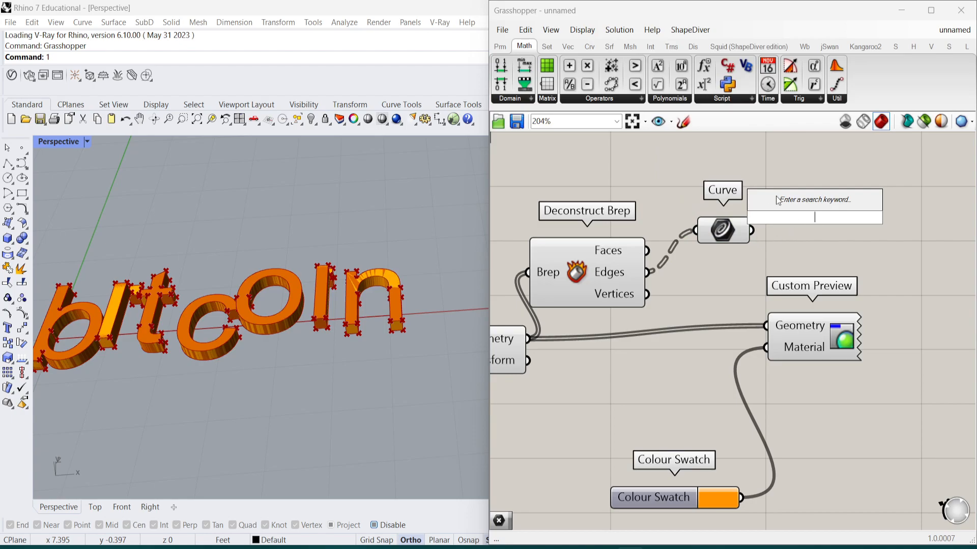
{"action": "type", "text": "c"}
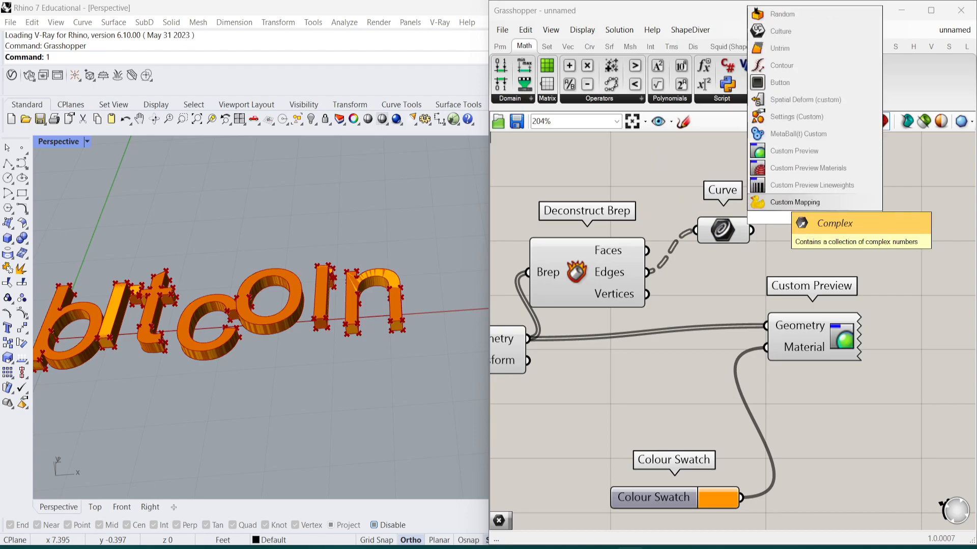
{"action": "left_click", "coordinate": [790, 184]}
{"action": "right_click_drag", "start_coordinate": [788, 212], "coordinate": [783, 227]}
{"action": "left_click_drag", "start_coordinate": [784, 227], "coordinate": [844, 217]}
{"action": "right_click_drag", "start_coordinate": [809, 233], "coordinate": [740, 268]}
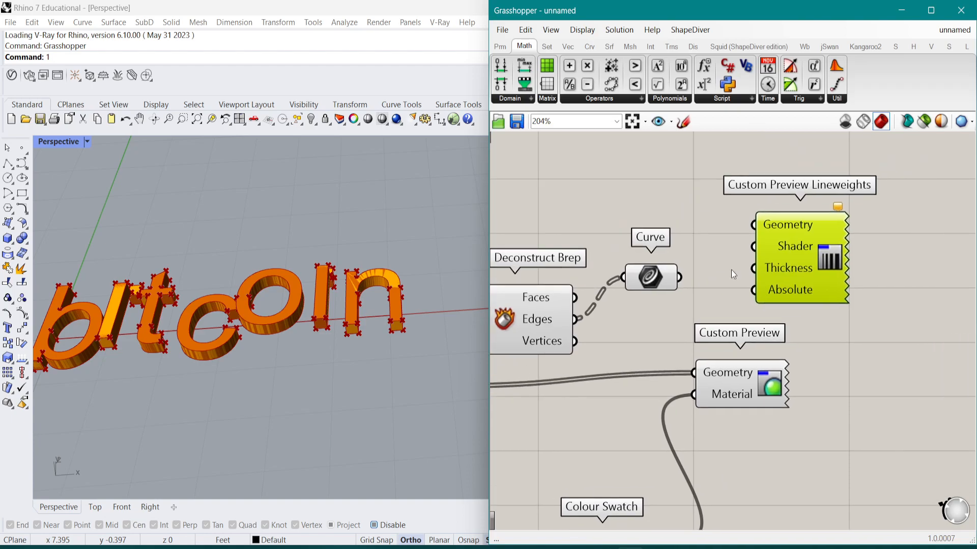
{"action": "left_click_drag", "start_coordinate": [695, 263], "coordinate": [753, 224]}
{"action": "left_click_drag", "start_coordinate": [655, 277], "coordinate": [658, 246]}
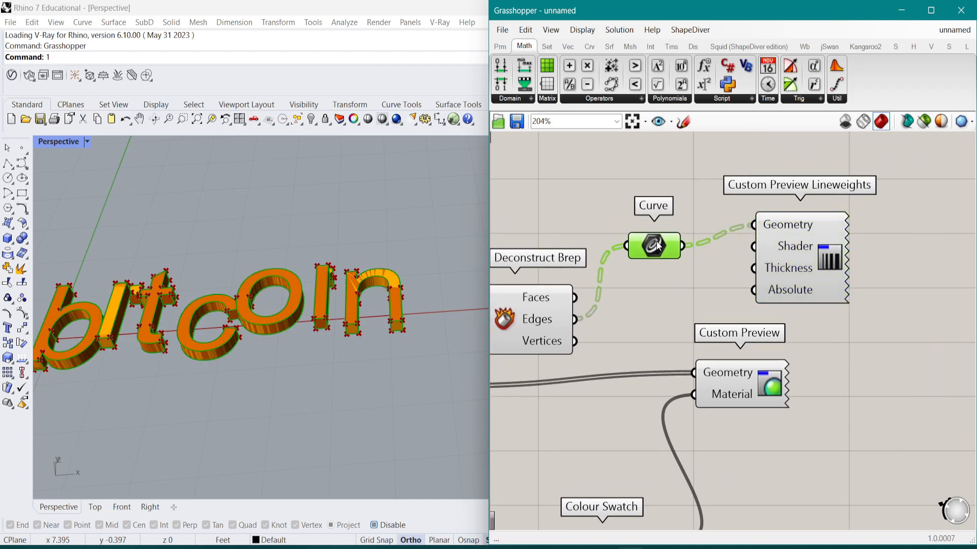
- Add a Colour Swatch, set it to black, and connect it to Custom Preview Lineweights' Shader input
{"action": "double_click", "coordinate": [643, 319]}
{"action": "type", "text": "Colour Swatch"}
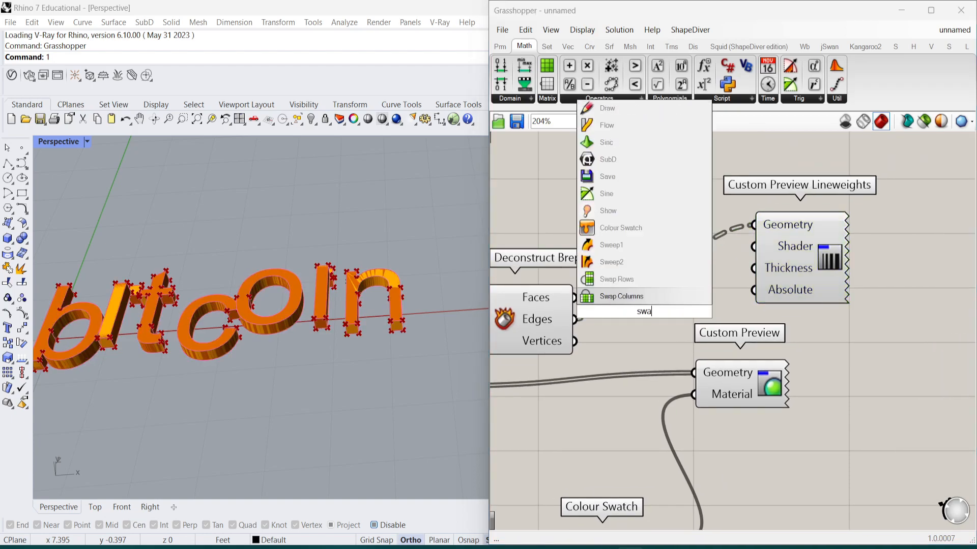
{"action": "left_click", "coordinate": [686, 315]}
{"action": "left_click_drag", "start_coordinate": [713, 358], "coordinate": [786, 448]}
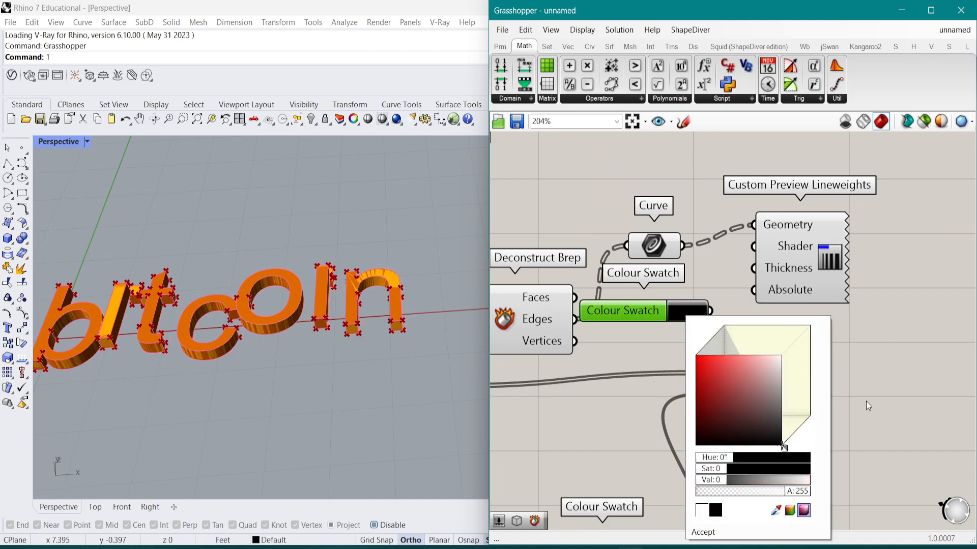
{"action": "left_click", "coordinate": [862, 419]}
{"action": "left_click_drag", "start_coordinate": [725, 299], "coordinate": [794, 269]}
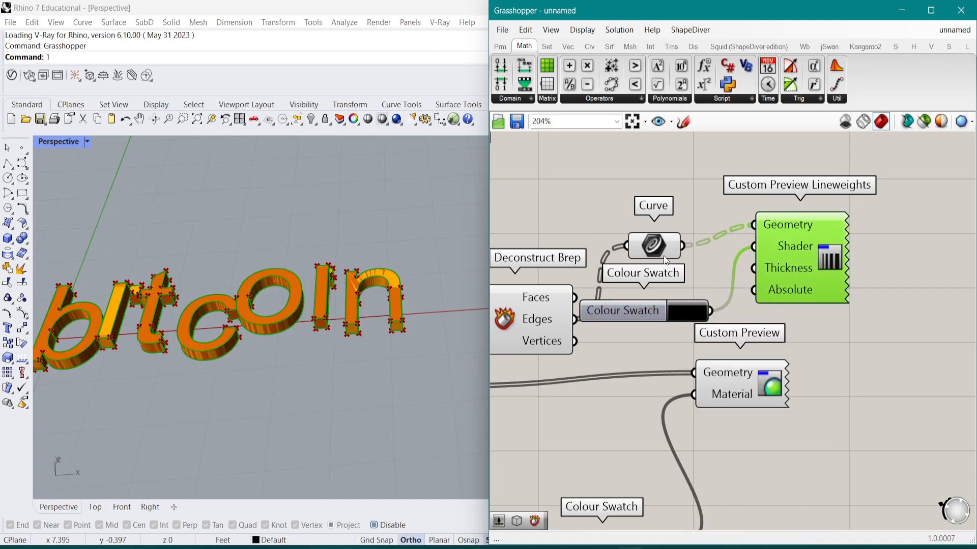
- Hide the viewport previews of the Curve parameter and the Deconstruct Brep component
{"action": "left_click", "coordinate": [648, 252]}
{"action": "key", "text": "ctrl+q"}
{"action": "left_click", "coordinate": [540, 307]}
{"action": "key", "text": "ctrl+q"}
{"action": "right_click_drag", "start_coordinate": [559, 337], "coordinate": [646, 261]}
{"action": "scroll", "coordinate": [646, 260], "scroll_direction": "down", "scroll_amount": 1}
{"action": "right_click_drag", "start_coordinate": [254, 351], "coordinate": [229, 325]}
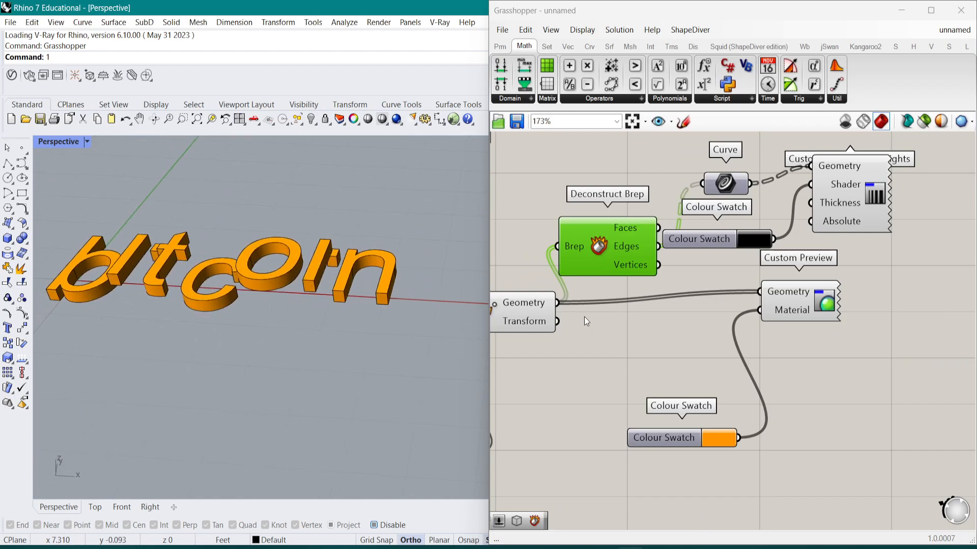
- Scrub the Animation slider to check how the coloured letters move
{"action": "scroll", "coordinate": [581, 321], "scroll_direction": "down", "scroll_amount": 1}
{"action": "right_click_drag", "start_coordinate": [612, 297], "coordinate": [701, 304]}
{"action": "right_click_drag", "start_coordinate": [844, 248], "coordinate": [816, 290]}
{"action": "scroll", "coordinate": [817, 290], "scroll_direction": "down", "scroll_amount": 1}
{"action": "right_click_drag", "start_coordinate": [787, 355], "coordinate": [919, 285]}
{"action": "scroll", "coordinate": [920, 285], "scroll_direction": "down", "scroll_amount": 2}
{"action": "right_click_drag", "start_coordinate": [637, 462], "coordinate": [700, 330]}
{"action": "scroll", "coordinate": [748, 381], "scroll_direction": "up", "scroll_amount": 3}
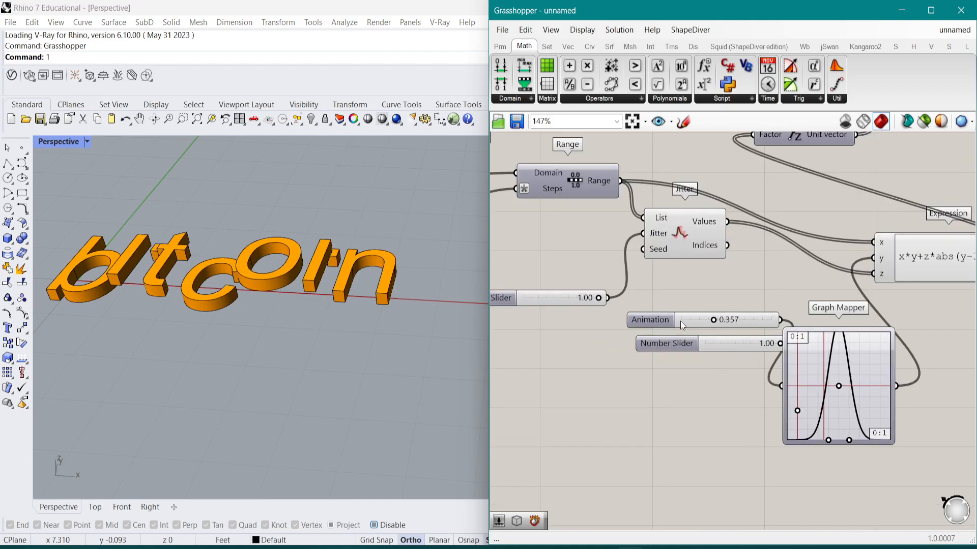
{"action": "left_click_drag", "start_coordinate": [715, 325], "coordinate": [748, 314]}
- Add a Pipe component above the Curve parameter and connect Deconstruct Brep's Edges to its Curve input
{"action": "right_click_drag", "start_coordinate": [680, 151], "coordinate": [752, 295]}
{"action": "right_click_drag", "start_coordinate": [814, 214], "coordinate": [719, 292]}
{"action": "scroll", "coordinate": [589, 248], "scroll_direction": "down", "scroll_amount": 3}
{"action": "scroll", "coordinate": [751, 258], "scroll_direction": "up", "scroll_amount": 4}
{"action": "left_click", "coordinate": [639, 207]}
{"action": "right_click_drag", "start_coordinate": [641, 210], "coordinate": [691, 204]}
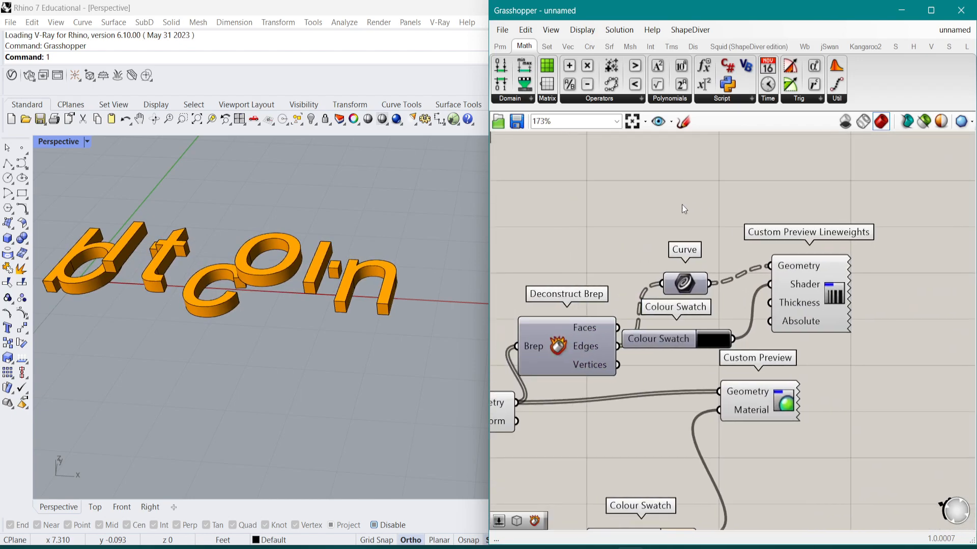
{"action": "scroll", "coordinate": [645, 208], "scroll_direction": "down", "scroll_amount": 1}
{"action": "double_click", "coordinate": [645, 208]}
{"action": "type", "text": "pipe"}
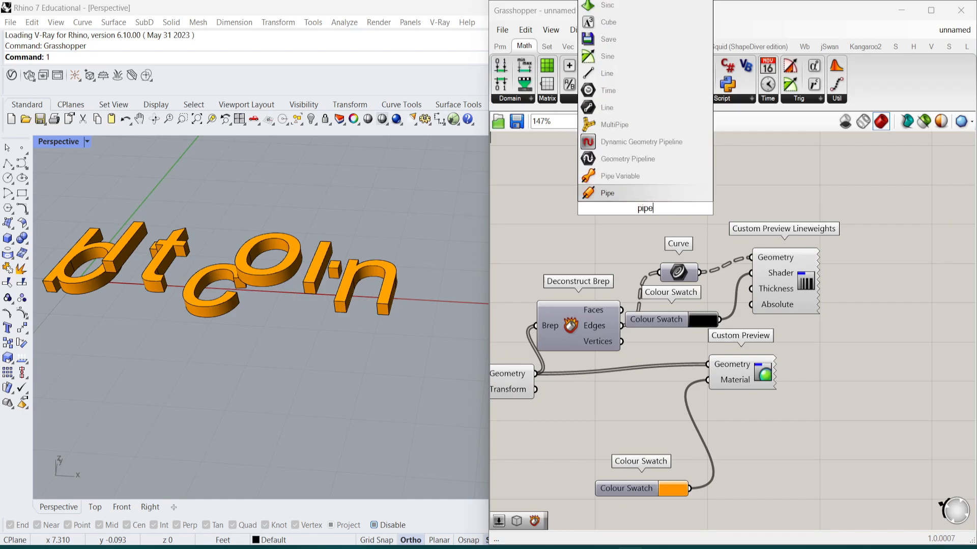
{"action": "left_click", "coordinate": [633, 194]}
{"action": "right_click_drag", "start_coordinate": [564, 361], "coordinate": [592, 377]}
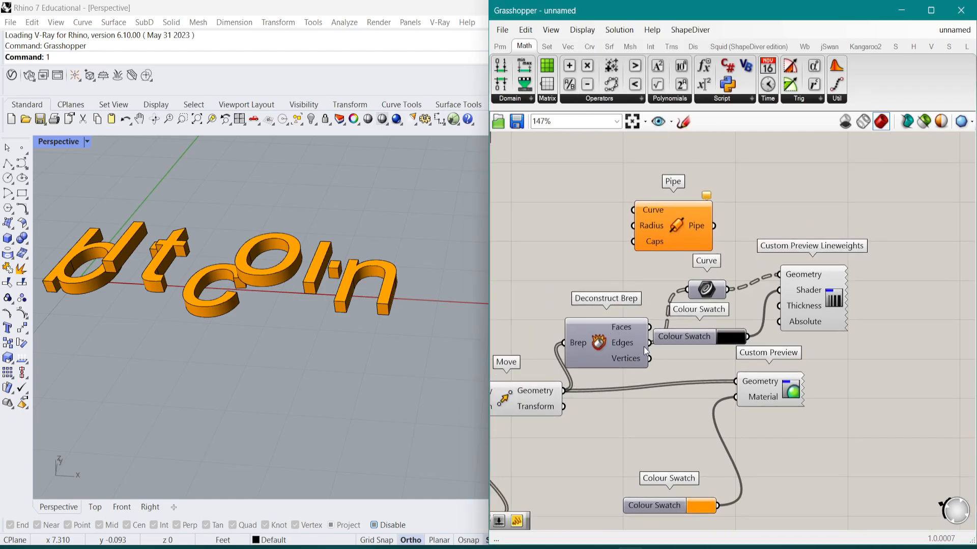
{"action": "left_click_drag", "start_coordinate": [629, 220], "coordinate": [631, 216]}
{"action": "left_click_drag", "start_coordinate": [699, 211], "coordinate": [738, 184]}
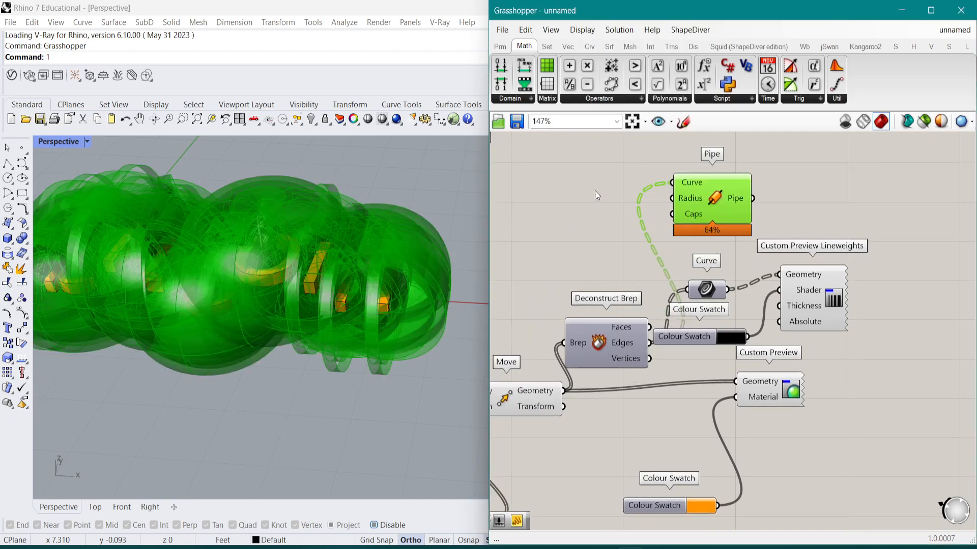
- Add a two-decimal Number Slider, connect it to Pipe's Radius input, and set it to 0.02
{"action": "double_click", "coordinate": [573, 197]}
{"action": "type", "text": "1."}
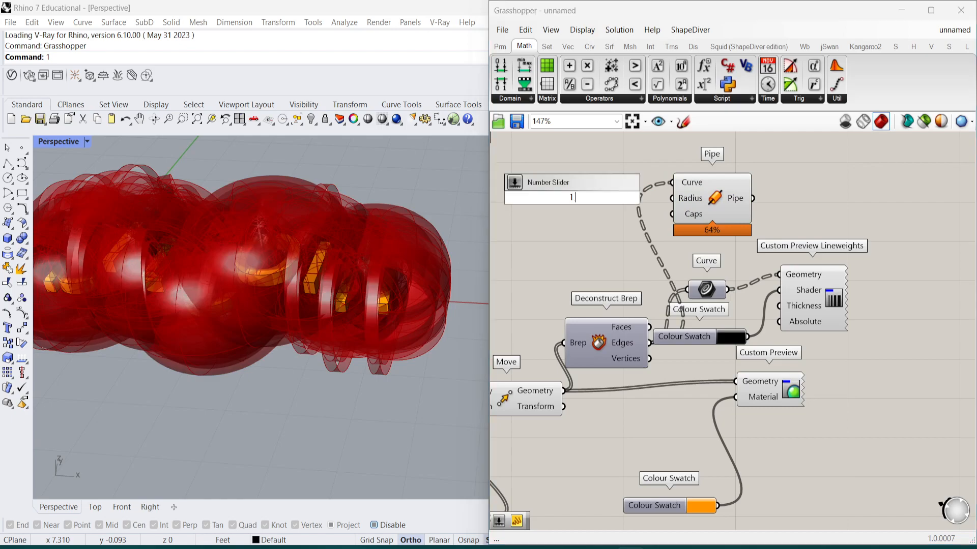
{"action": "type", "text": "00"}
{"action": "key", "text": "Return"}
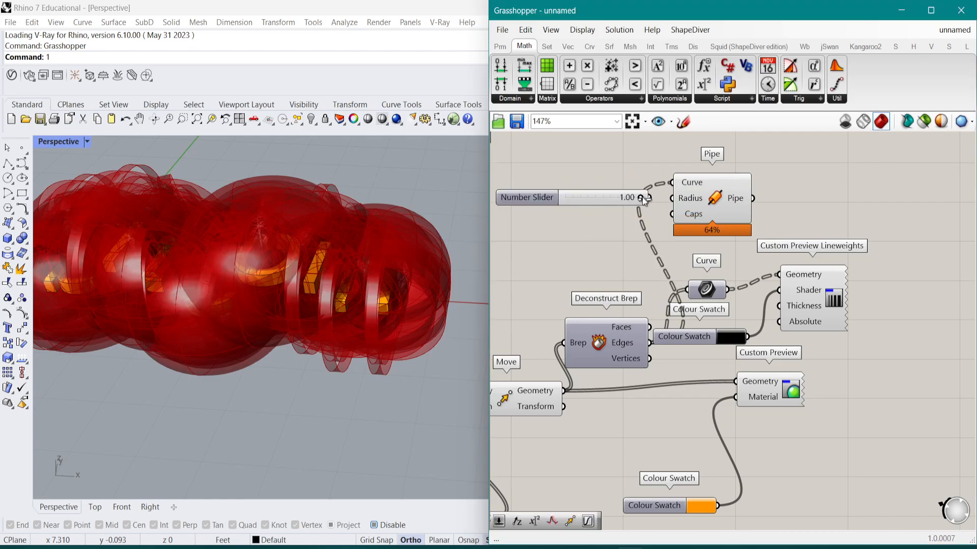
{"action": "left_click_drag", "start_coordinate": [573, 198], "coordinate": [570, 197]}
{"action": "left_click", "coordinate": [715, 203]}
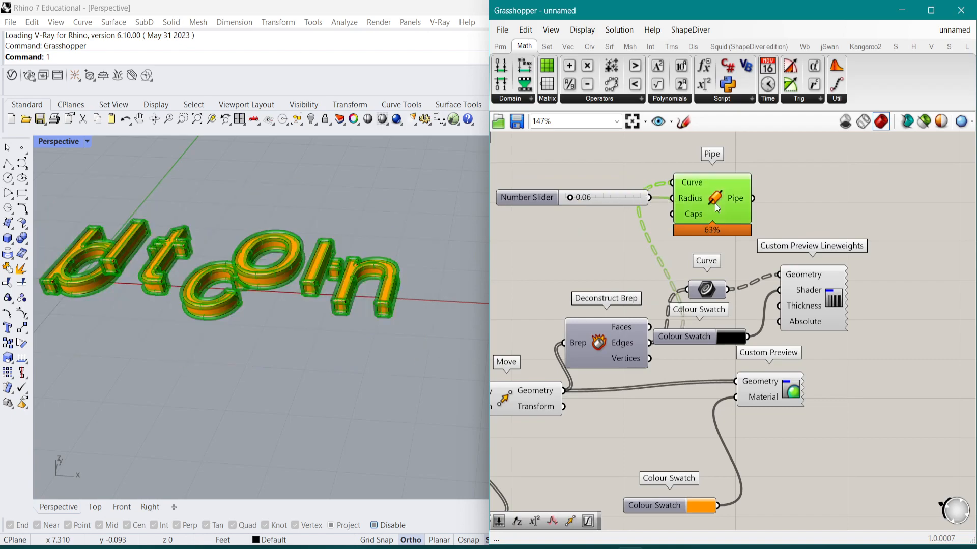
{"action": "scroll", "coordinate": [658, 169], "scroll_direction": "up", "scroll_amount": 2}
{"action": "left_click_drag", "start_coordinate": [536, 212], "coordinate": [533, 212]}
- Duplicate Custom Preview for the Pipe output, connect the black Colour Swatch to its Material, and hide Pipe's own preview
{"action": "right_click_drag", "start_coordinate": [715, 193], "coordinate": [671, 212]}
{"action": "left_click", "coordinate": [760, 493]}
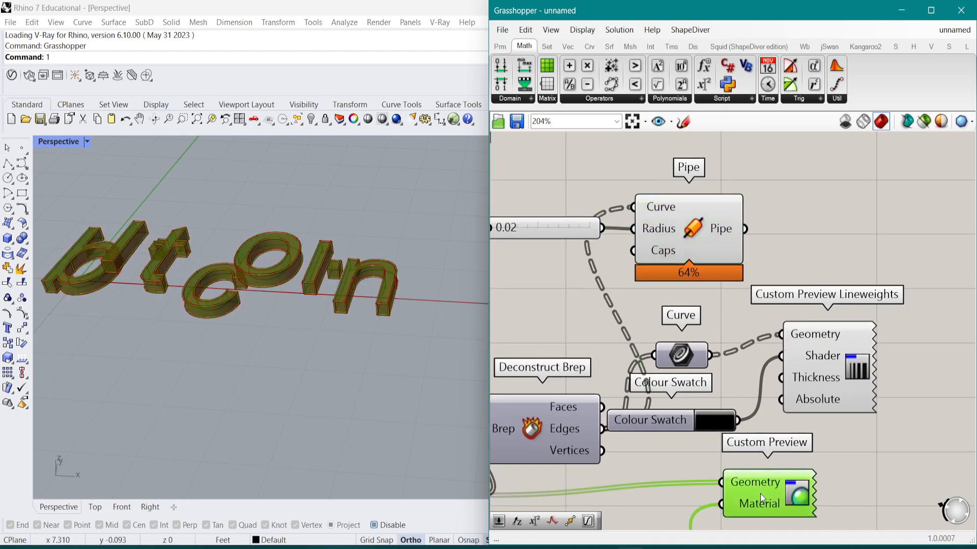
{"action": "left_click_drag", "start_coordinate": [775, 493], "coordinate": [742, 385], "text": "alt"}
{"action": "left_click", "coordinate": [660, 186]}
{"action": "left_click", "coordinate": [698, 225]}
{"action": "key", "text": "ctrl+q"}
- Check the black-piped edges up close and set the Animation slider to 0.714
{"action": "right_click_drag", "start_coordinate": [363, 273], "coordinate": [316, 290]}
{"action": "scroll", "coordinate": [317, 289], "scroll_direction": "up", "scroll_amount": 6}
{"action": "scroll", "coordinate": [371, 185], "scroll_direction": "down", "scroll_amount": 4}
{"action": "right_click_drag", "start_coordinate": [377, 242], "coordinate": [336, 219]}
{"action": "left_click", "coordinate": [685, 251]}
{"action": "scroll", "coordinate": [685, 251], "scroll_direction": "down", "scroll_amount": 2}
{"action": "right_click_drag", "start_coordinate": [685, 251], "coordinate": [830, 186]}
{"action": "right_click_drag", "start_coordinate": [592, 373], "coordinate": [776, 171]}
{"action": "right_click_drag", "start_coordinate": [668, 420], "coordinate": [688, 348]}
{"action": "left_click_drag", "start_coordinate": [711, 402], "coordinate": [705, 403]}
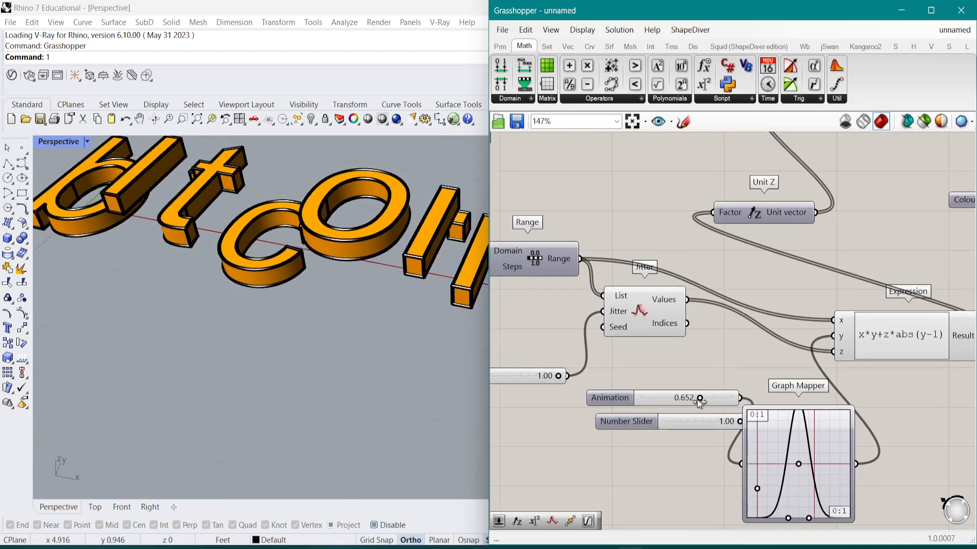
{"action": "scroll", "coordinate": [250, 269], "scroll_direction": "down", "scroll_amount": 4}
{"action": "right_click_drag", "start_coordinate": [282, 253], "coordinate": [268, 283], "text": "shift"}
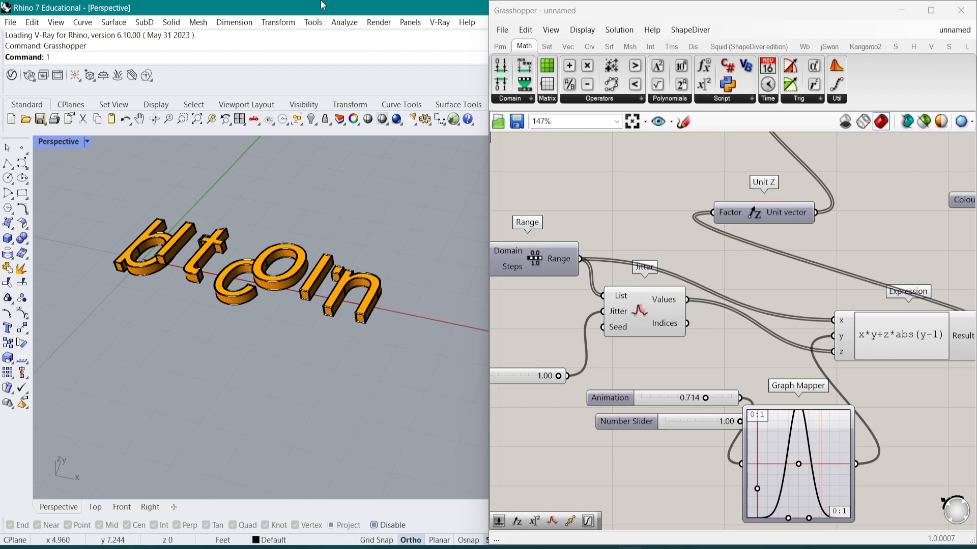
- Delete the Pipe component and the Custom Preview connected to it, keeping the radius slider
{"action": "scroll", "coordinate": [643, 225], "scroll_direction": "down", "scroll_amount": 5}
{"action": "right_click_drag", "start_coordinate": [752, 233], "coordinate": [790, 277]}
{"action": "scroll", "coordinate": [662, 331], "scroll_direction": "up", "scroll_amount": 4}
{"action": "scroll", "coordinate": [791, 277], "scroll_direction": "down", "scroll_amount": 3}
{"action": "right_click_drag", "start_coordinate": [888, 171], "coordinate": [744, 325]}
{"action": "scroll", "coordinate": [829, 227], "scroll_direction": "up", "scroll_amount": 3}
{"action": "right_click_drag", "start_coordinate": [770, 247], "coordinate": [766, 269]}
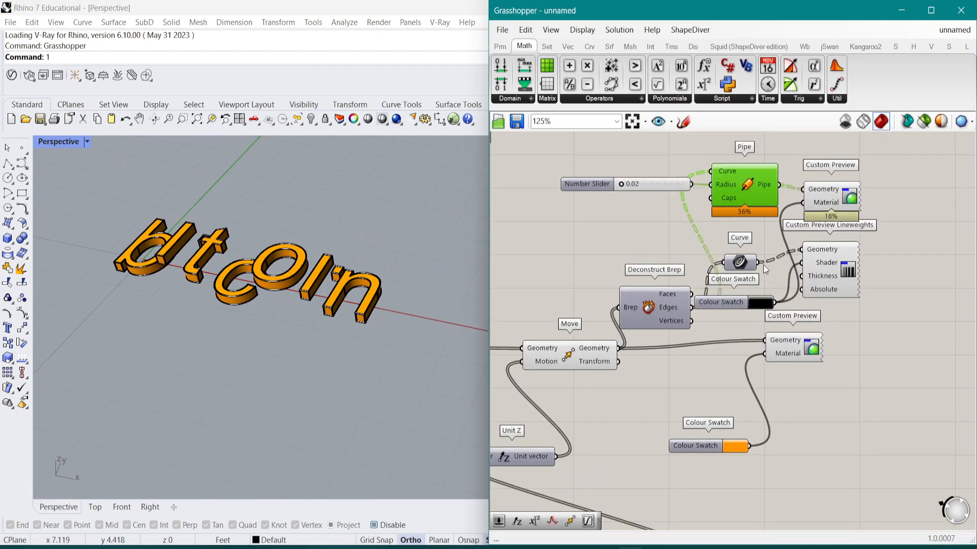
{"action": "left_click", "coordinate": [824, 196], "text": "shift"}
{"action": "key", "text": "Delete"}
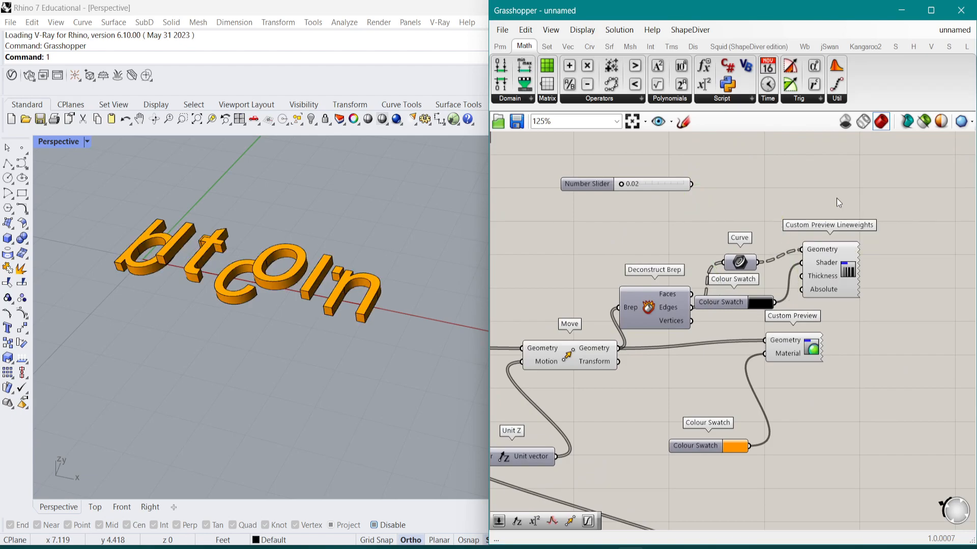
- Connect the leftover Number Slider, set to 0.40, to Custom Preview Lineweights' Thickness and enable its Absolute input
{"action": "scroll", "coordinate": [796, 260], "scroll_direction": "up", "scroll_amount": 1}
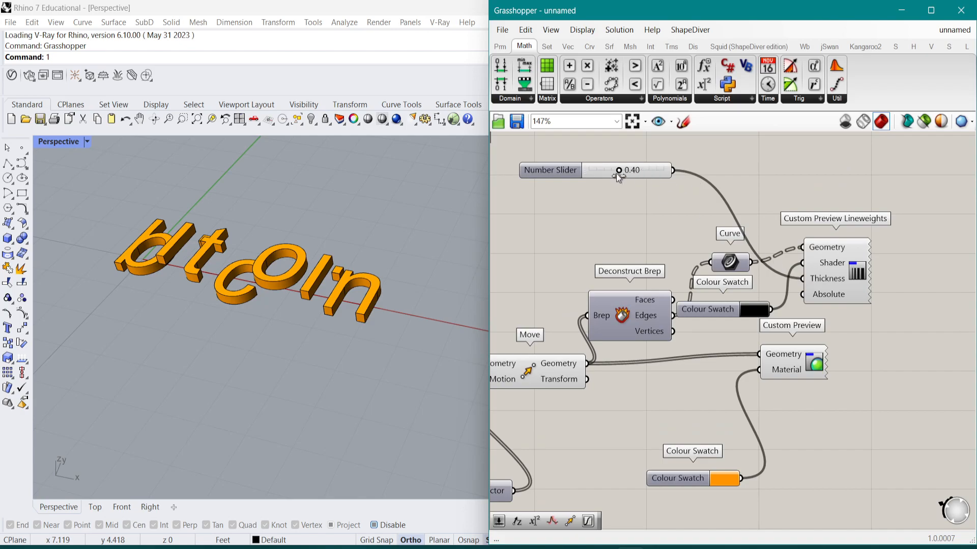
{"action": "scroll", "coordinate": [798, 259], "scroll_direction": "up", "scroll_amount": 2}
{"action": "right_click", "coordinate": [832, 293]}
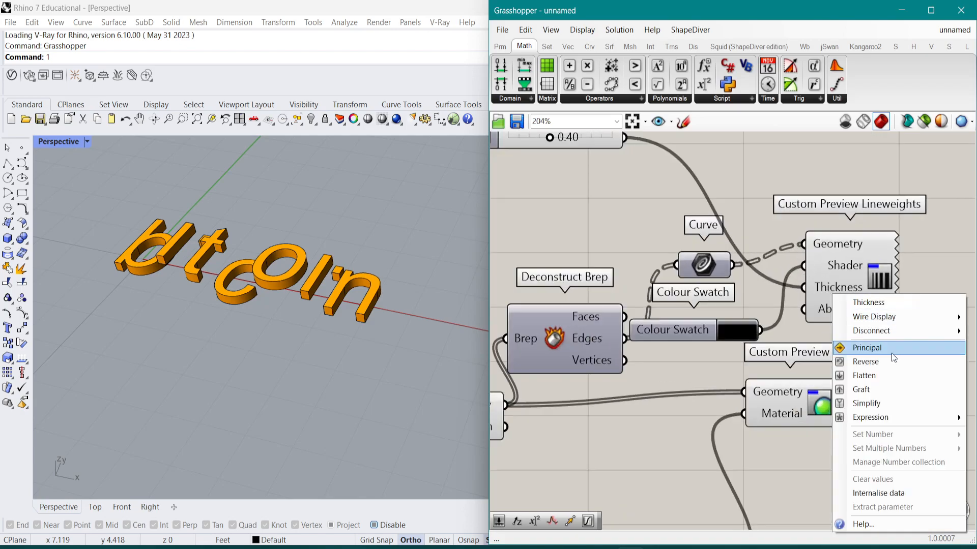
{"action": "right_click", "coordinate": [804, 291]}
{"action": "mouse_move", "coordinate": [865, 432]}
{"action": "left_click", "coordinate": [796, 449]}
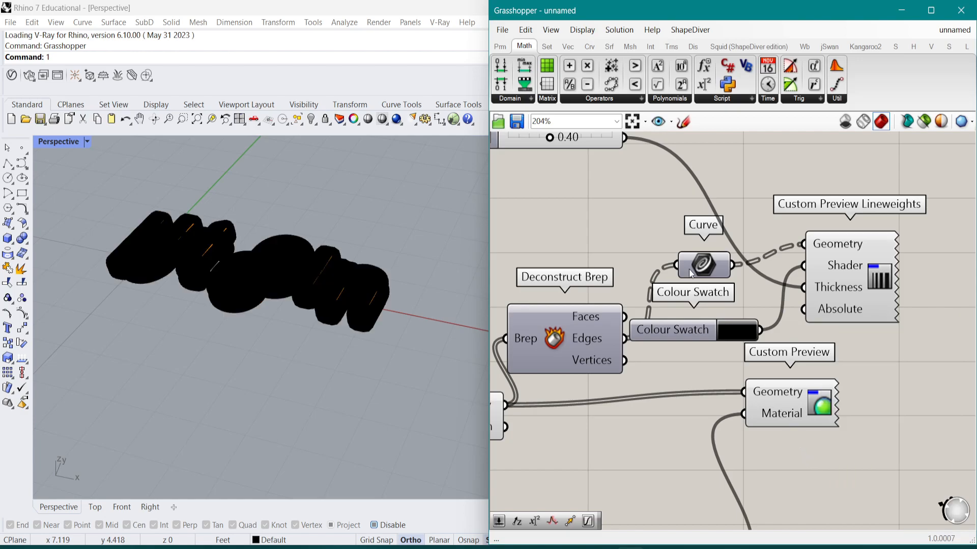
- Set the lineweight thickness slider to 0.02 and inspect the letters' edges up close
{"action": "scroll", "coordinate": [636, 229], "scroll_direction": "up", "scroll_amount": 2}
{"action": "left_click_drag", "start_coordinate": [572, 176], "coordinate": [523, 177]}
{"action": "scroll", "coordinate": [303, 279], "scroll_direction": "up", "scroll_amount": 5}
{"action": "scroll", "coordinate": [255, 282], "scroll_direction": "up", "scroll_amount": 4}
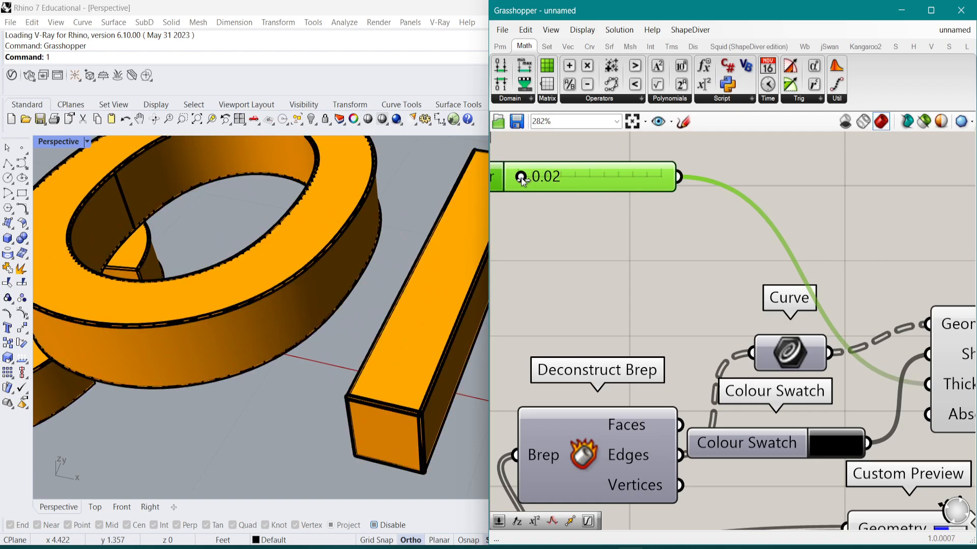
{"action": "scroll", "coordinate": [539, 219], "scroll_direction": "down", "scroll_amount": 3}
{"action": "scroll", "coordinate": [303, 322], "scroll_direction": "down", "scroll_amount": 6}
{"action": "right_click_drag", "start_coordinate": [303, 322], "coordinate": [314, 296], "text": "shift"}
- Narrow the Grasshopper window to enlarge the Rhino area and centre the lettering in the maximized Perspective viewport
{"action": "left_click_drag", "start_coordinate": [487, 222], "coordinate": [790, 224]}
{"action": "double_click", "coordinate": [66, 142]}
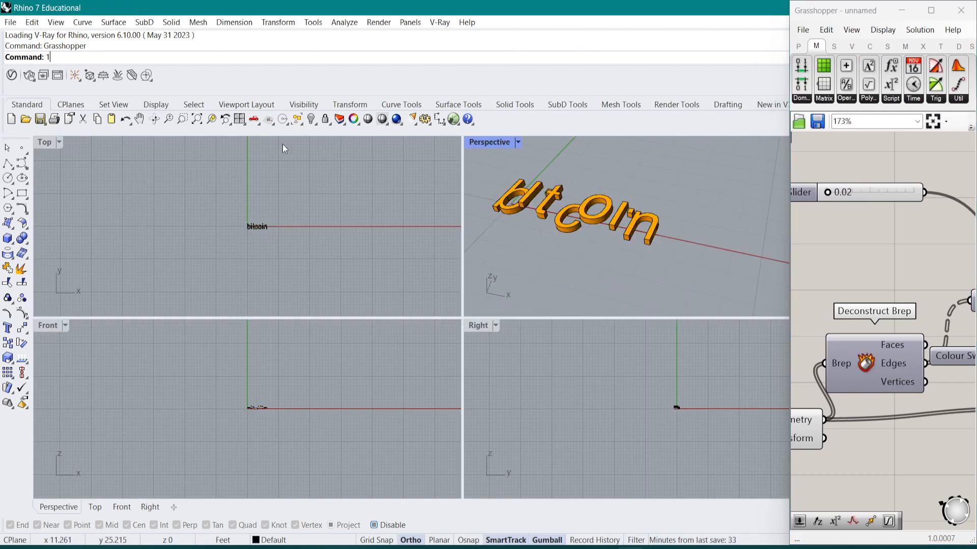
{"action": "double_click", "coordinate": [485, 143]}
{"action": "right_click_drag", "start_coordinate": [305, 292], "coordinate": [473, 298], "text": "shift"}
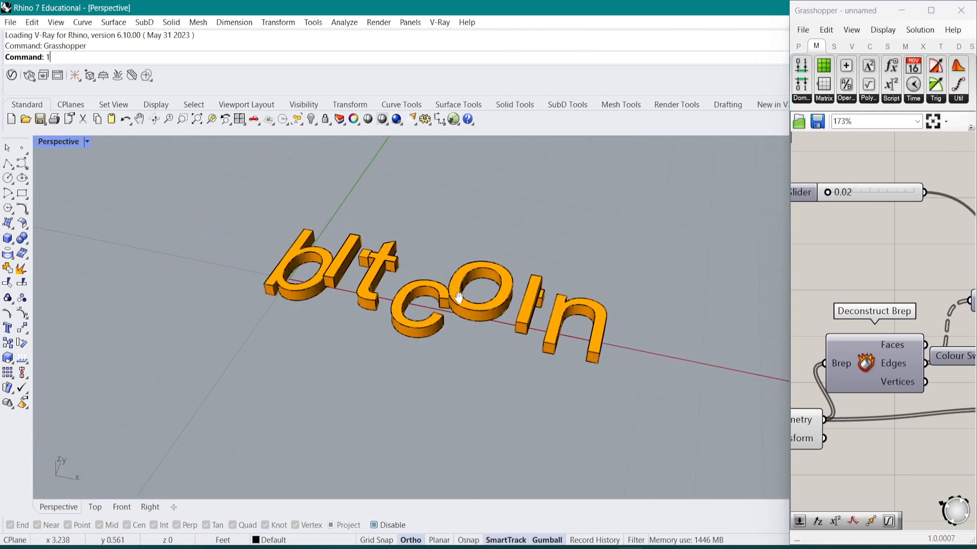
- Set the Perspective viewport's display mode to Rendered and frame the lettering from a higher angle
{"action": "left_click", "coordinate": [54, 141]}
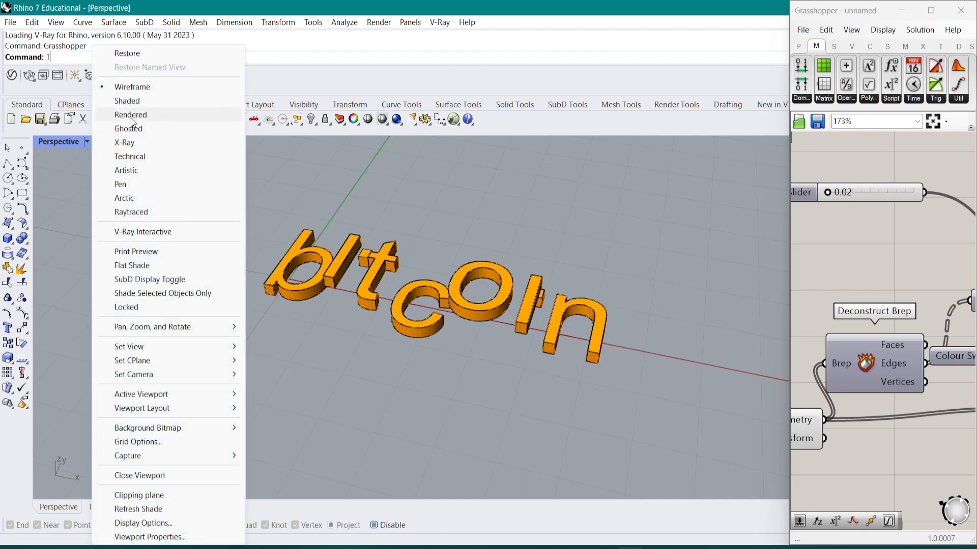
{"action": "left_click", "coordinate": [127, 114]}
{"action": "right_click_drag", "start_coordinate": [468, 237], "coordinate": [466, 245]}
{"action": "right_click_drag", "start_coordinate": [586, 273], "coordinate": [547, 270], "text": "shift"}
{"action": "right_click_drag", "start_coordinate": [524, 231], "coordinate": [558, 274]}
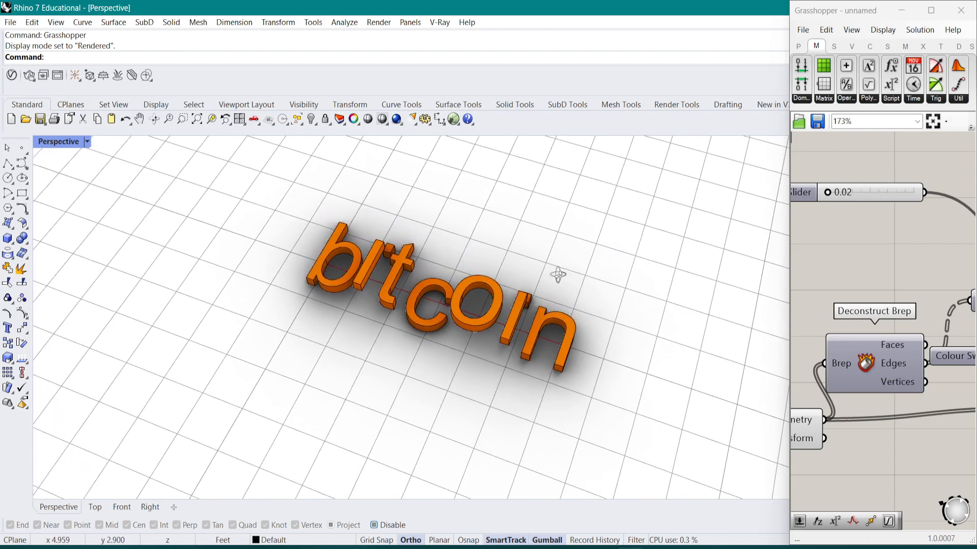
- Widen the Grasshopper window slightly and move the Animation slider below the Number Slider beside Graph Mapper
{"action": "left_click_drag", "start_coordinate": [789, 248], "coordinate": [708, 249]}
{"action": "scroll", "coordinate": [819, 249], "scroll_direction": "down", "scroll_amount": 5}
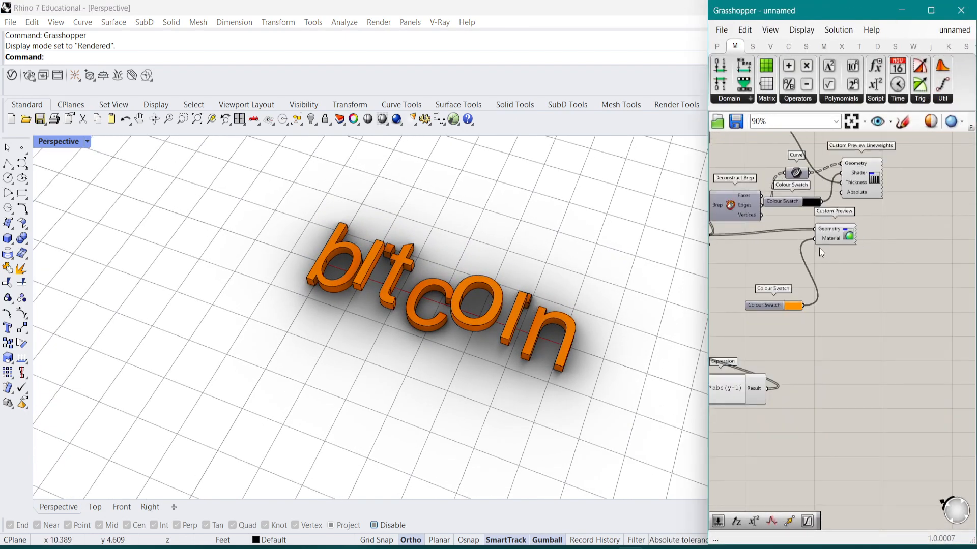
{"action": "scroll", "coordinate": [839, 305], "scroll_direction": "up", "scroll_amount": 3}
{"action": "right_click_drag", "start_coordinate": [830, 340], "coordinate": [946, 279]}
{"action": "scroll", "coordinate": [807, 336], "scroll_direction": "up", "scroll_amount": 2}
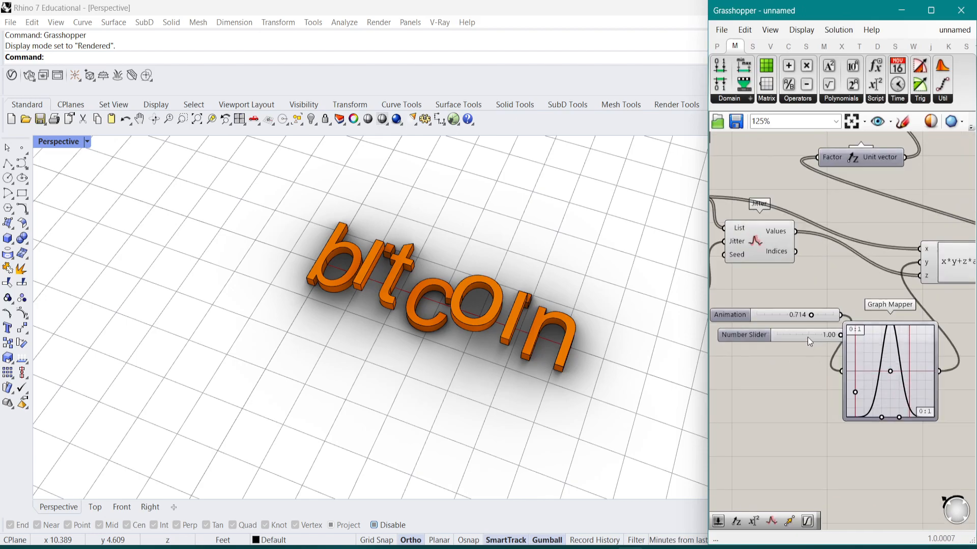
{"action": "left_click_drag", "start_coordinate": [781, 314], "coordinate": [773, 392]}
- Open the Animation slider's animation controls and create a new output folder inside animation_24
{"action": "right_click", "coordinate": [725, 393]}
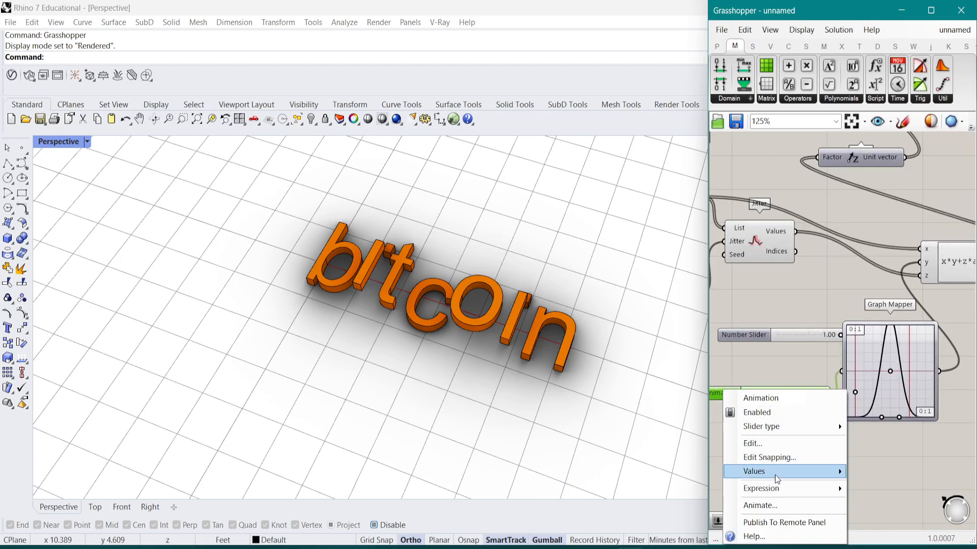
{"action": "left_click", "coordinate": [784, 504]}
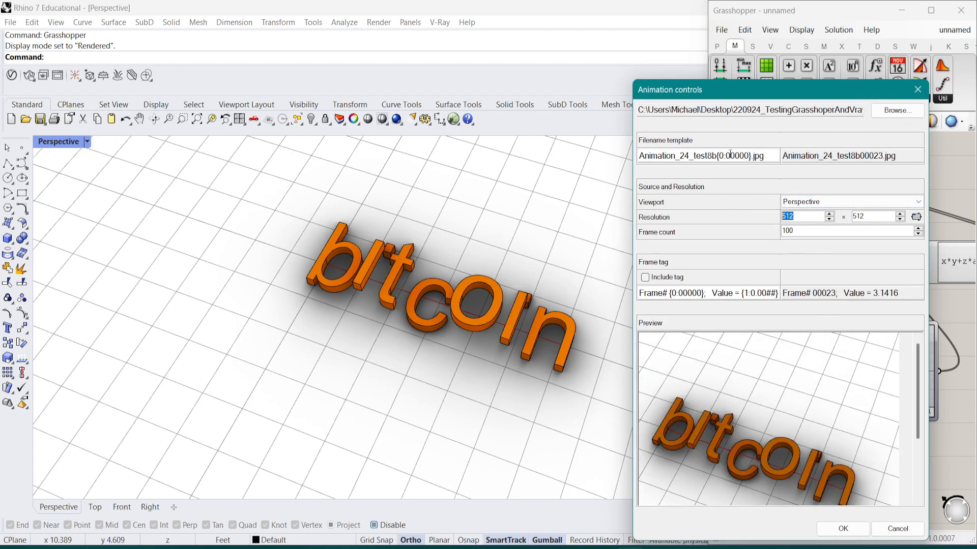
{"action": "left_click", "coordinate": [896, 110]}
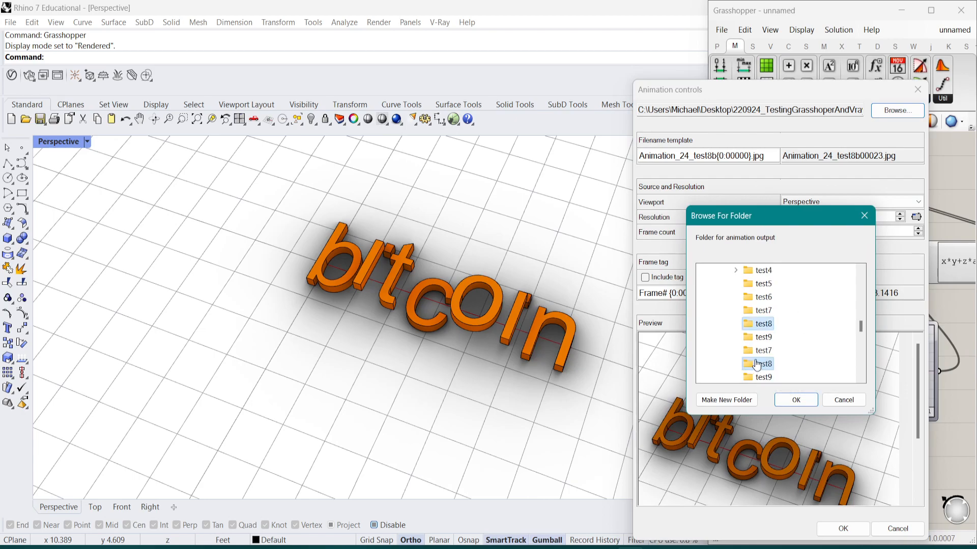
{"action": "scroll", "coordinate": [758, 351], "scroll_direction": "up", "scroll_amount": 1}
{"action": "left_click", "coordinate": [762, 285]}
{"action": "left_click", "coordinate": [727, 400]}
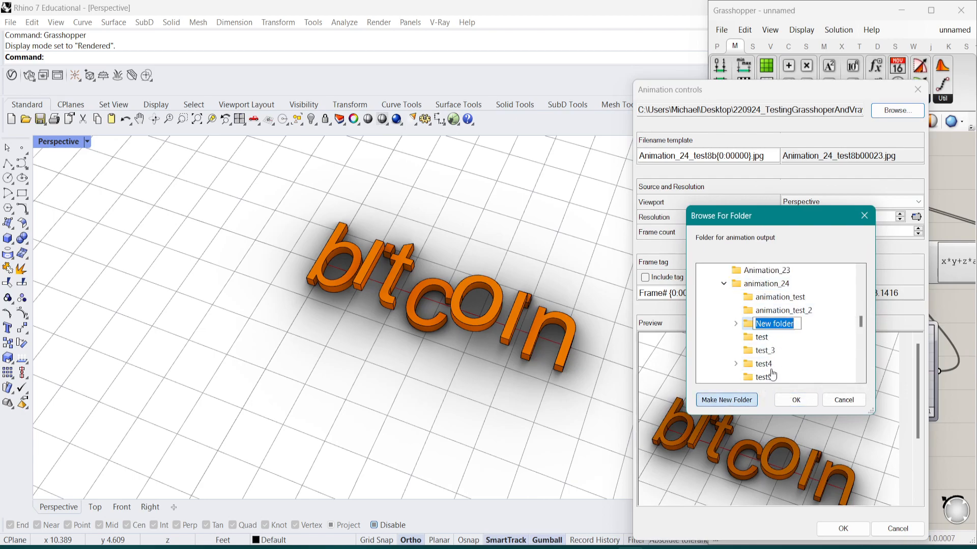
- Choose animation_24's test folder for output and generate 100 frames of the Perspective viewport at 512 × 512
{"action": "scroll", "coordinate": [799, 331], "scroll_direction": "down", "scroll_amount": 1}
{"action": "left_click", "coordinate": [810, 312]}
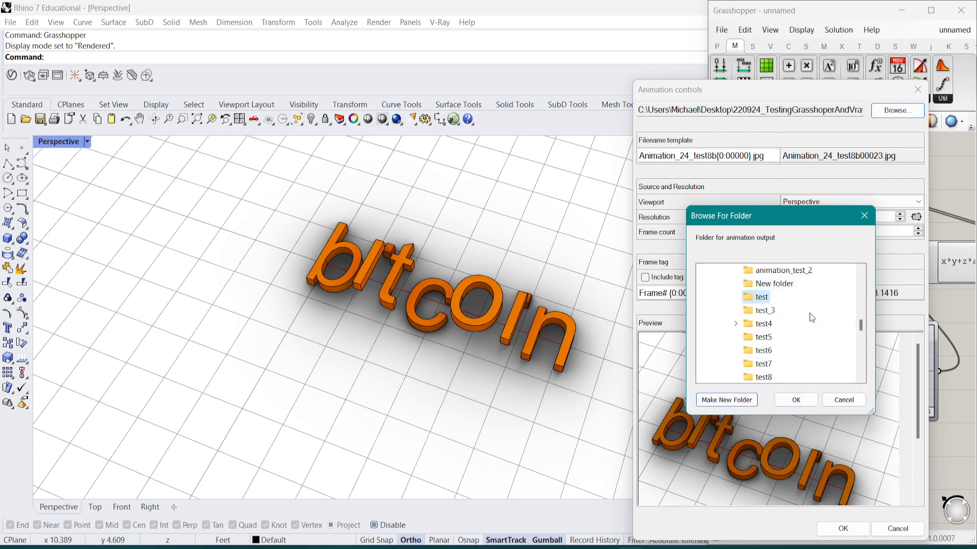
{"action": "left_click", "coordinate": [796, 400]}
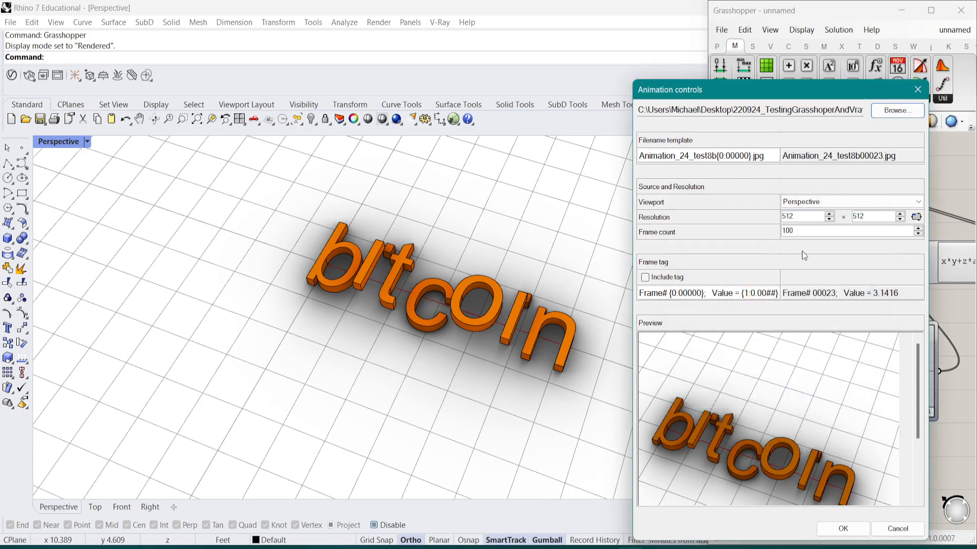
{"action": "left_click", "coordinate": [843, 529]}
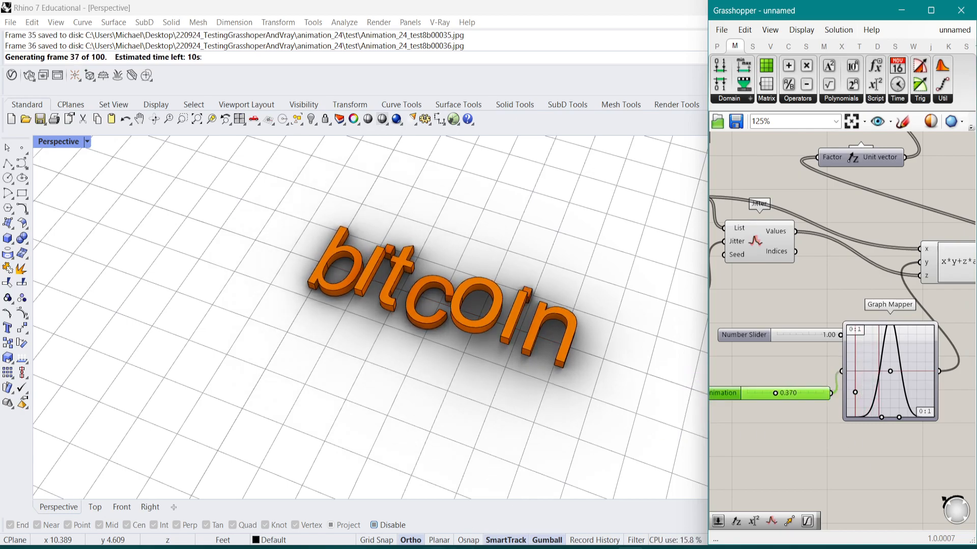
- Switch to the Brave browser and open ezgif's Animated GIF Maker in a new tab
{"action": "left_click", "coordinate": [463, 547]}
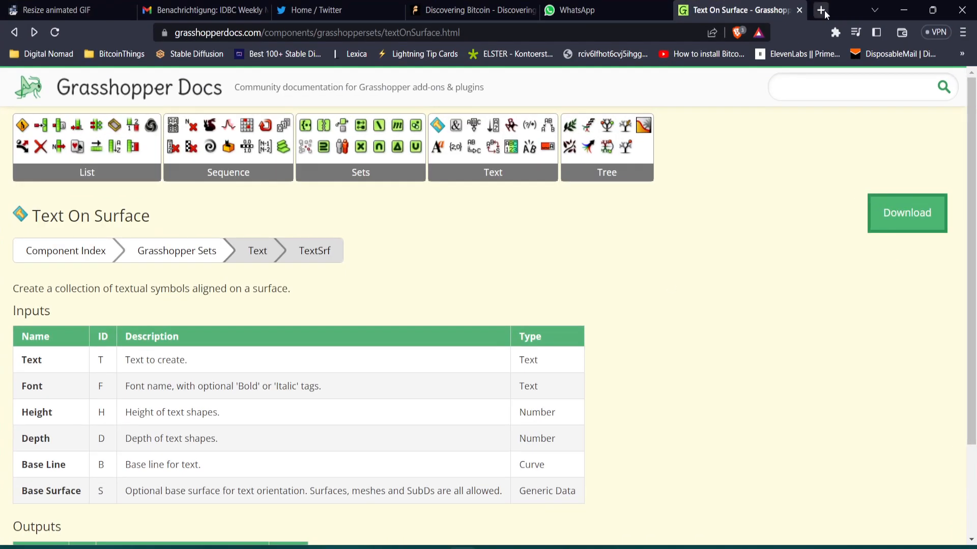
{"action": "left_click", "coordinate": [820, 10]}
{"action": "type", "text": "ezgif"}
{"action": "key", "text": "Return"}
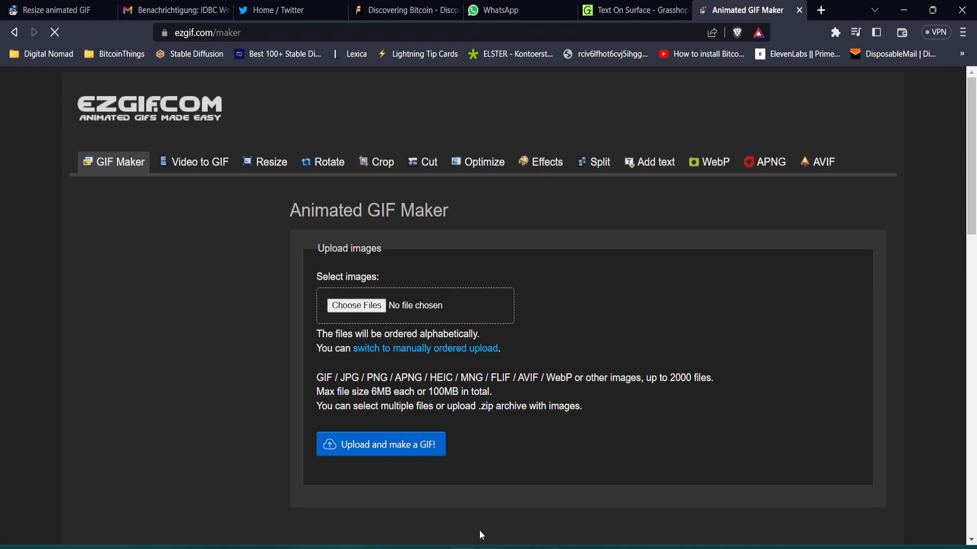
- Start choosing images for the GIF and browse to the test folder inside animation_24
{"action": "left_click", "coordinate": [364, 309]}
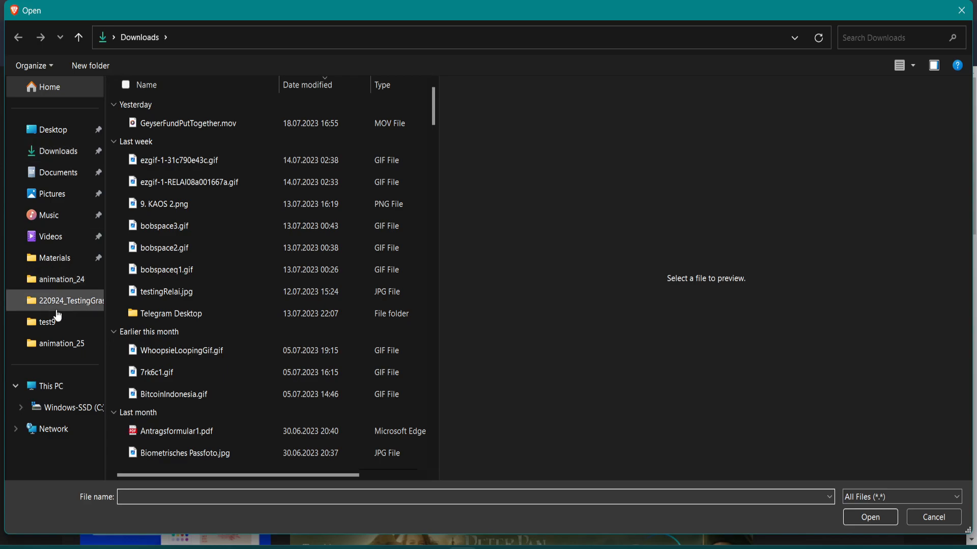
{"action": "left_click", "coordinate": [48, 322]}
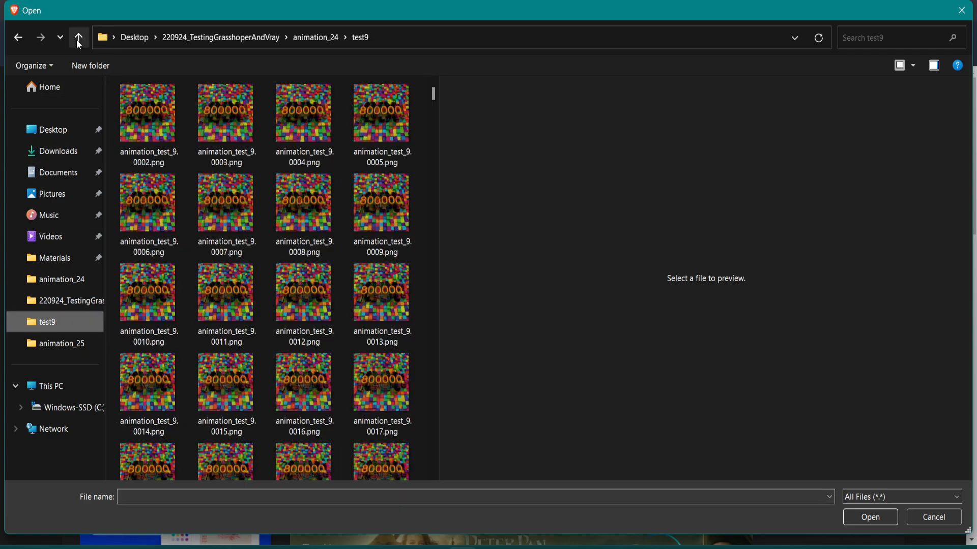
{"action": "left_click", "coordinate": [78, 37]}
{"action": "double_click", "coordinate": [354, 132]}
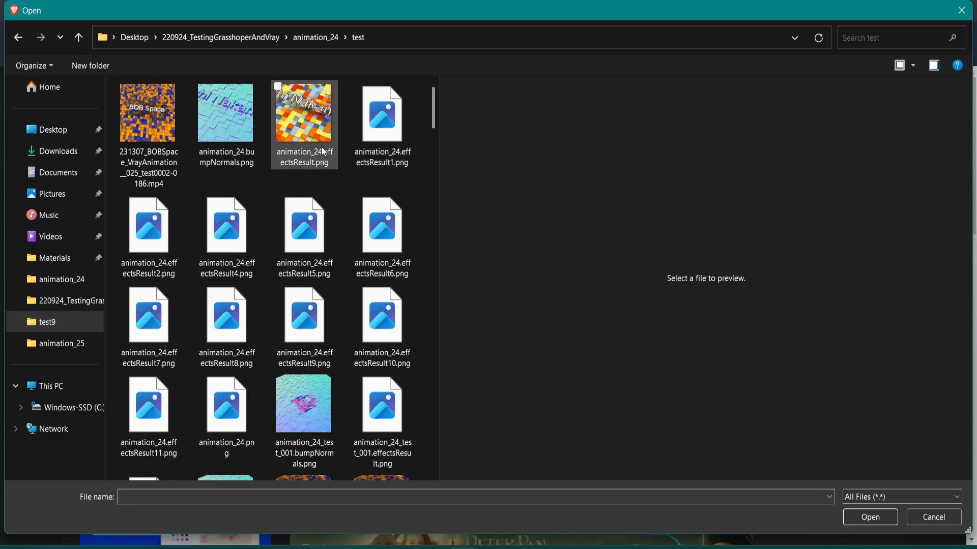
- Select the frames Animation_24_test8b00001.jpg through Animation_24_test8b00100.jpg and add them as the GIF's source images
{"action": "left_click_drag", "start_coordinate": [430, 115], "coordinate": [417, 456]}
{"action": "left_click", "coordinate": [224, 431]}
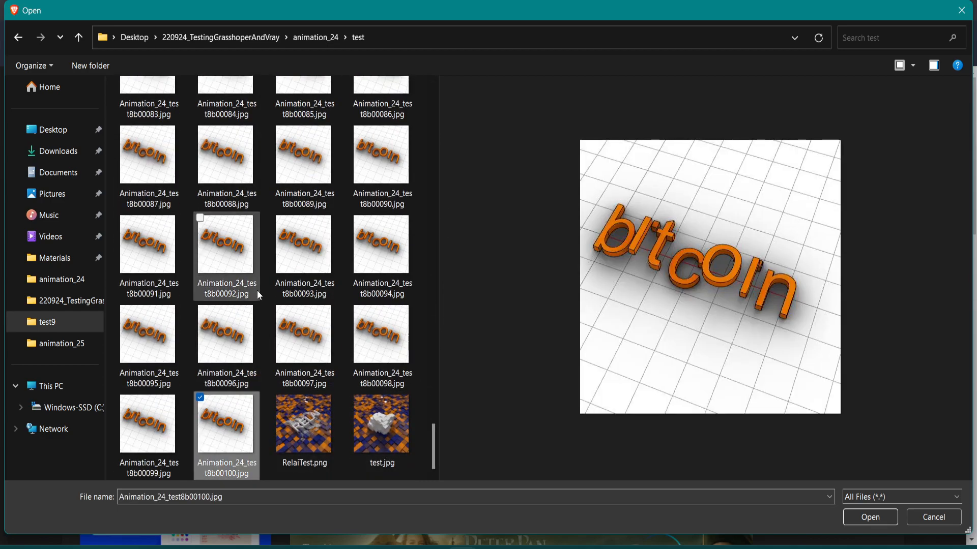
{"action": "scroll", "coordinate": [257, 291], "scroll_direction": "up", "scroll_amount": 20}
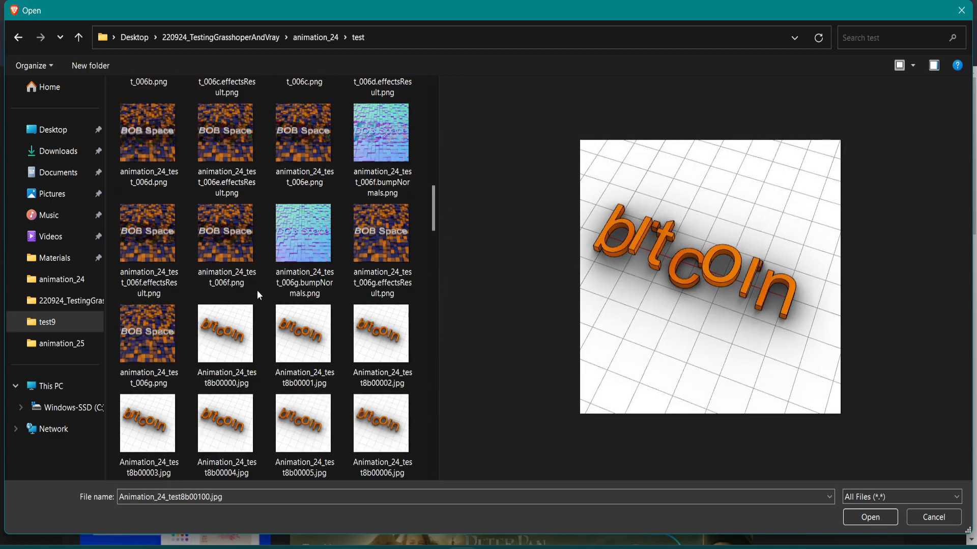
{"action": "left_click", "coordinate": [235, 340], "text": "shift"}
{"action": "left_click", "coordinate": [227, 352], "text": "ctrl"}
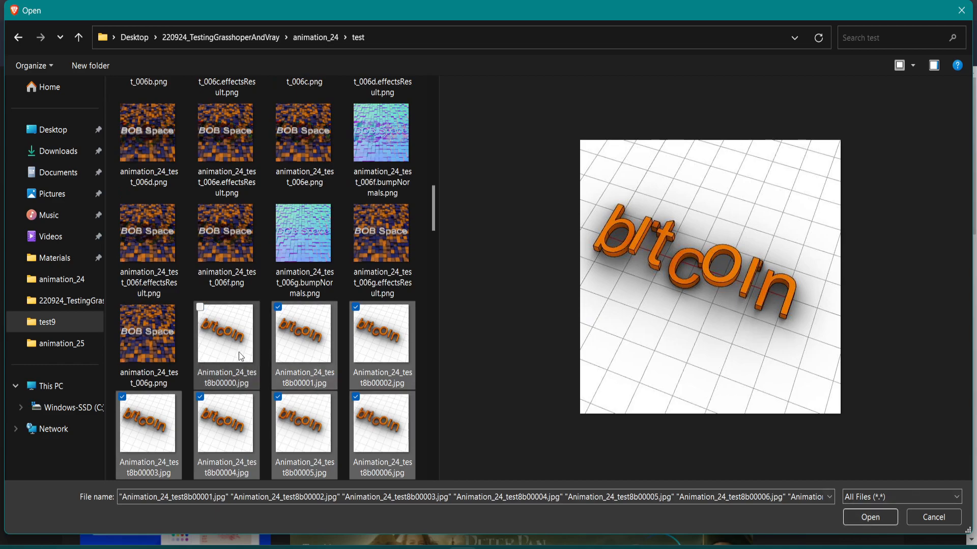
{"action": "left_click", "coordinate": [874, 520]}
- Upload the chosen frames to the GIF maker, moving the browser aside to look at Rhino and maximizing it again
{"action": "scroll", "coordinate": [482, 383], "scroll_direction": "down", "scroll_amount": 1}
{"action": "scroll", "coordinate": [484, 385], "scroll_direction": "down", "scroll_amount": 1}
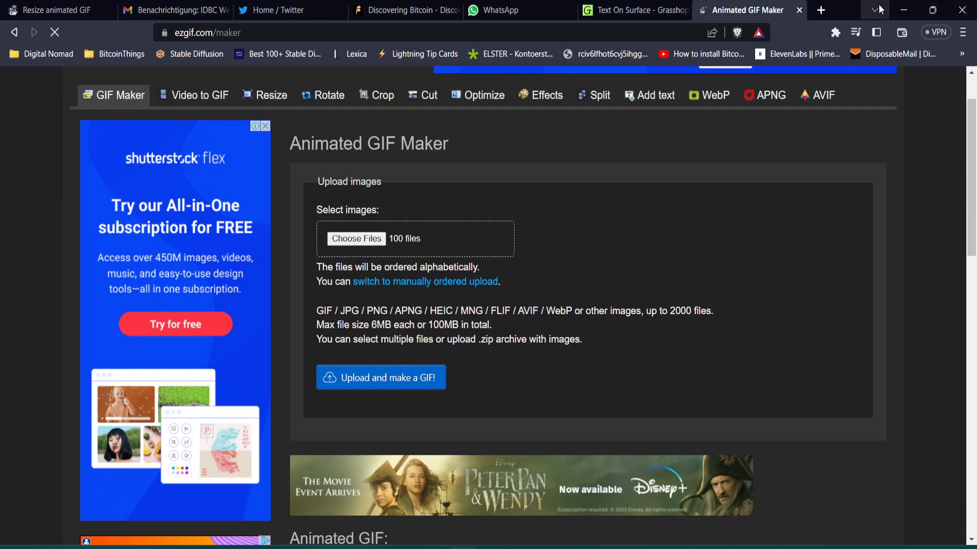
{"action": "left_click_drag", "start_coordinate": [847, 3], "coordinate": [575, 99]}
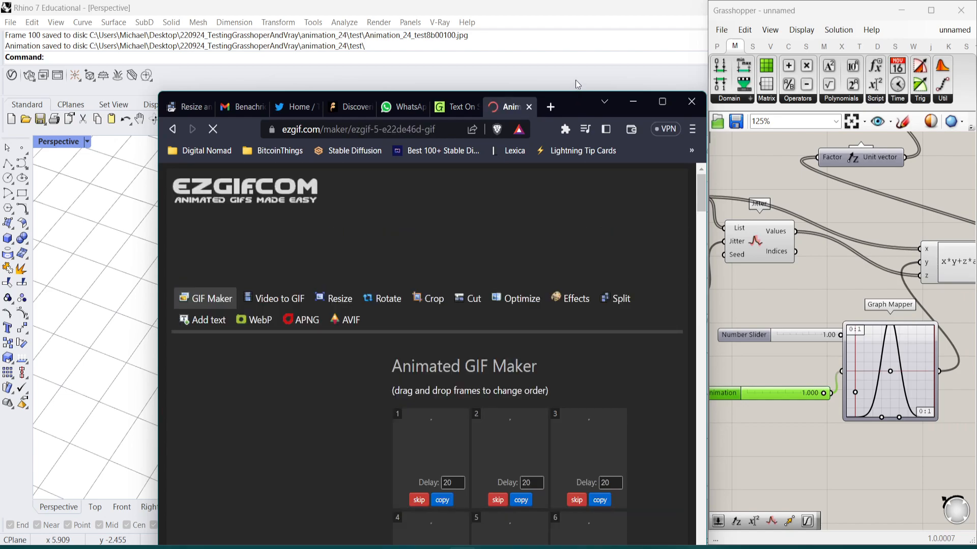
{"action": "left_click", "coordinate": [659, 102]}
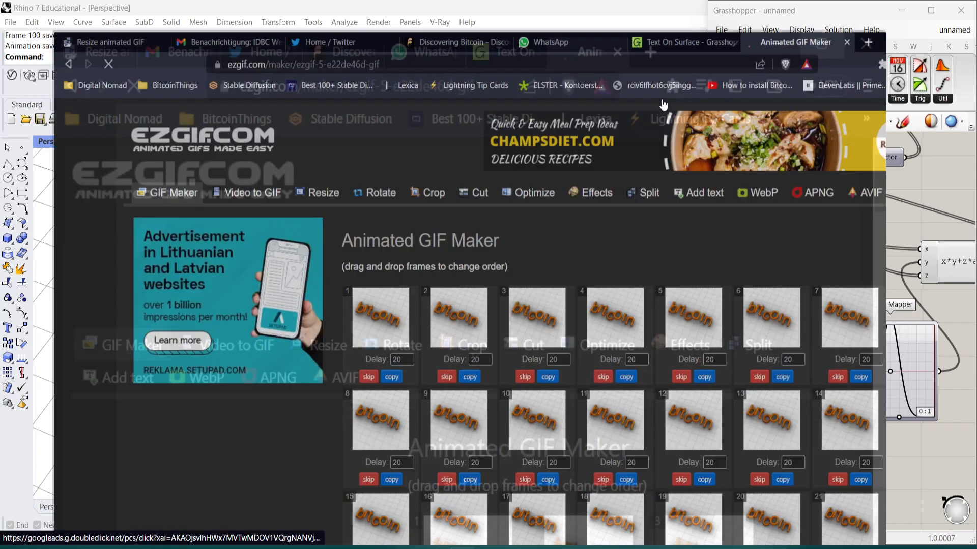
- Set the delay time for all frames to 2, make the GIF and view the animated result
{"action": "scroll", "coordinate": [844, 321], "scroll_direction": "down", "scroll_amount": 20}
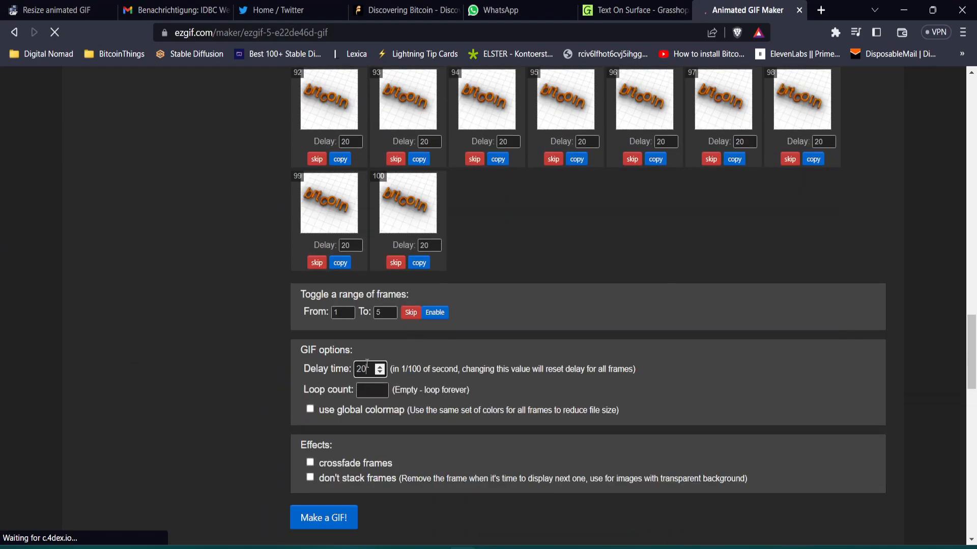
{"action": "type", "text": "2"}
{"action": "left_click", "coordinate": [310, 518]}
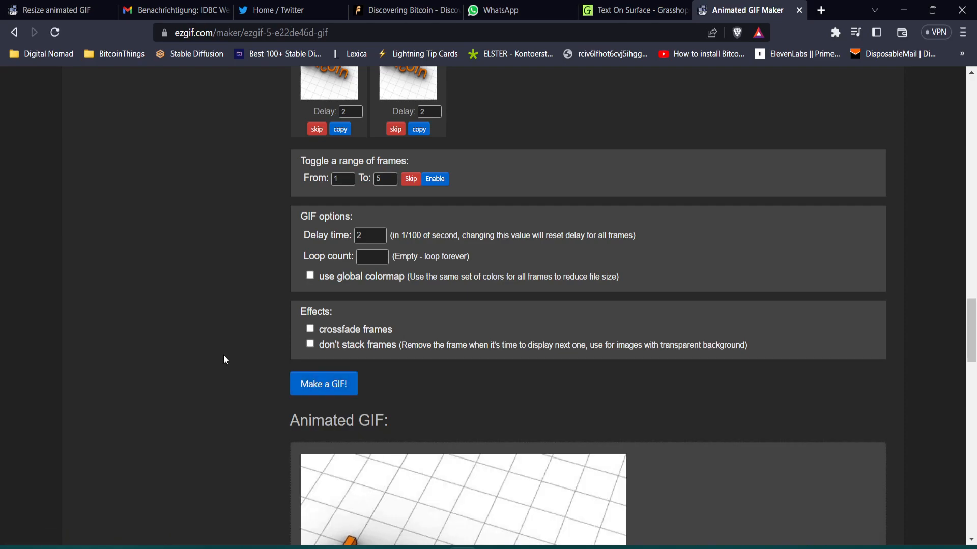
{"action": "scroll", "coordinate": [224, 355], "scroll_direction": "down", "scroll_amount": 2}
{"action": "scroll", "coordinate": [224, 360], "scroll_direction": "down", "scroll_amount": 3}
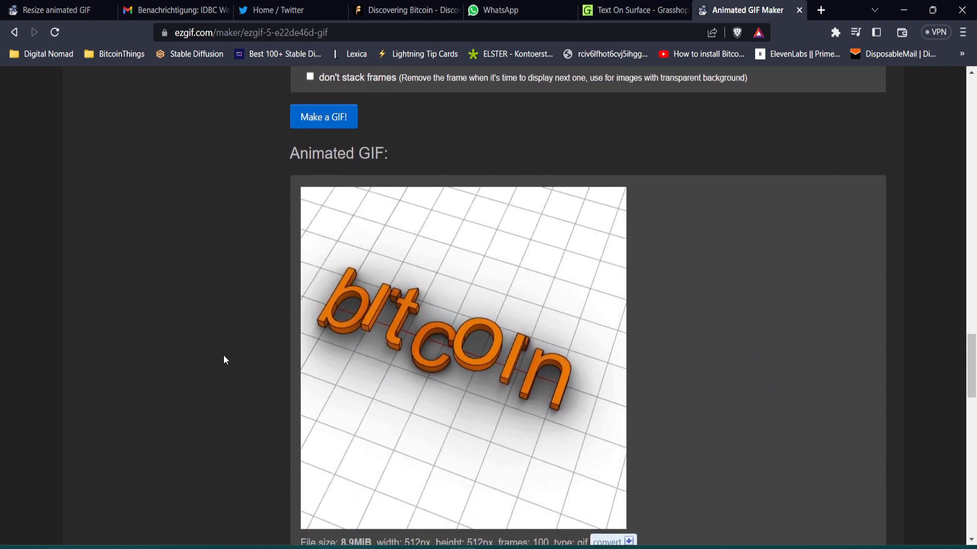
{"action": "scroll", "coordinate": [223, 352], "scroll_direction": "down", "scroll_amount": 1}
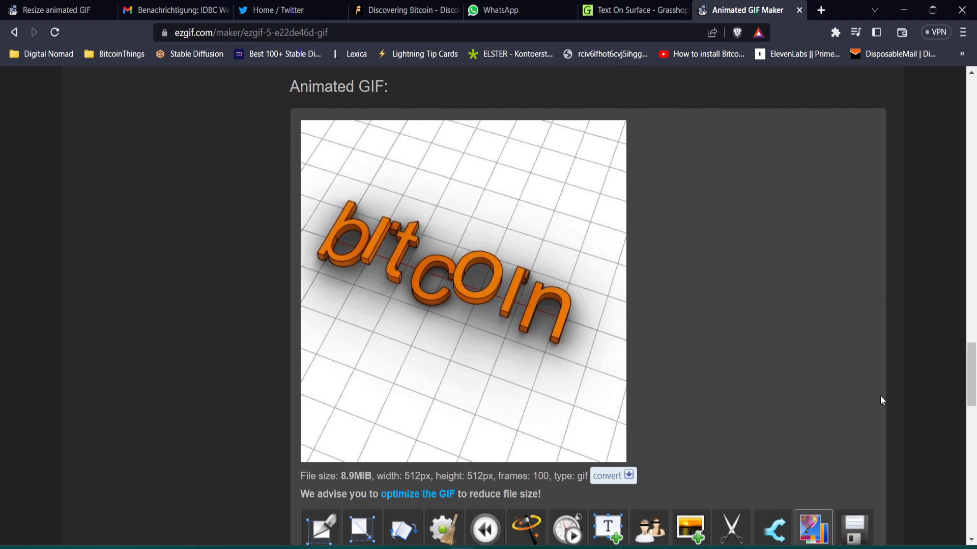
- Switch back to Rhino and show the 230717_NameScriptBitcoinIndones… definition in Grasshopper to examine its coloured-block lettering
{"action": "left_click", "coordinate": [904, 10]}
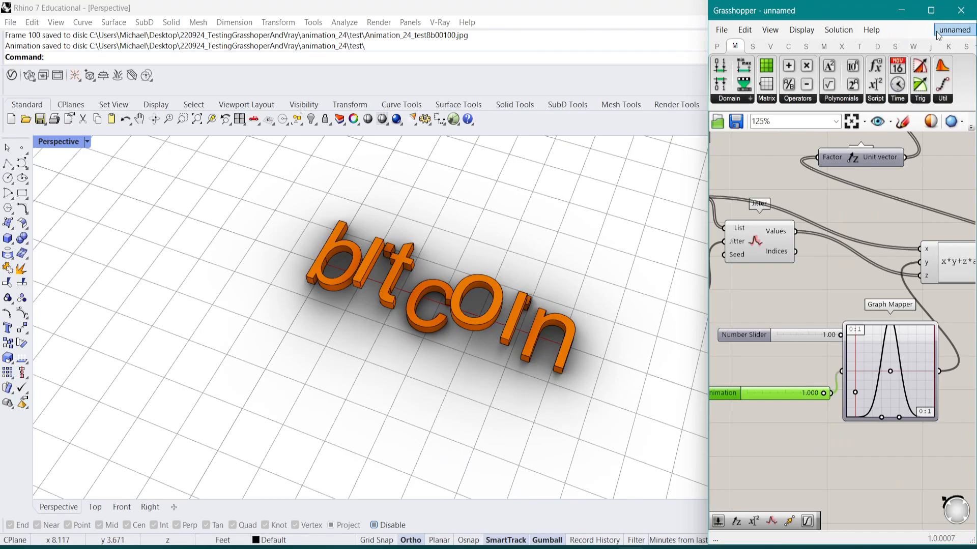
{"action": "mouse_move", "coordinate": [939, 34]}
{"action": "left_click", "coordinate": [928, 158]}
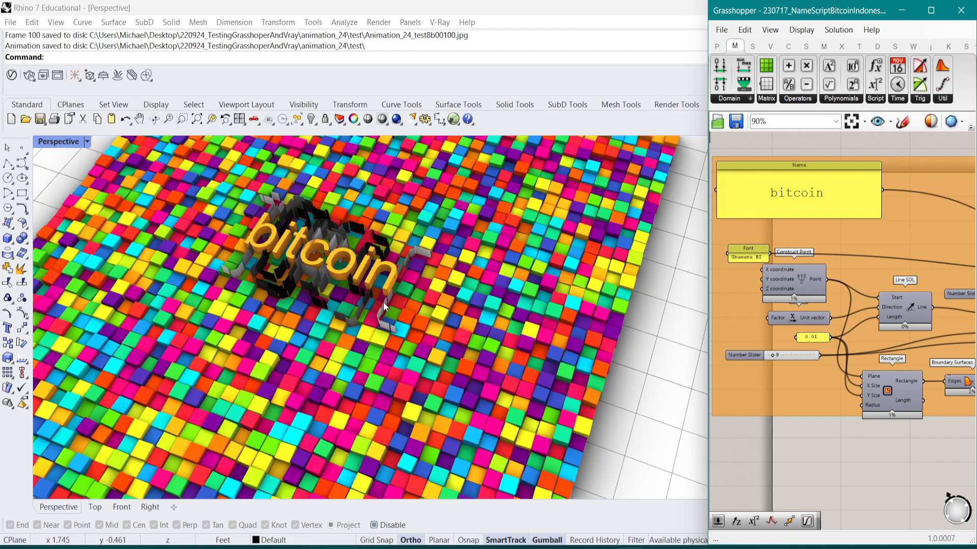
{"action": "scroll", "coordinate": [376, 330], "scroll_direction": "up", "scroll_amount": 2}
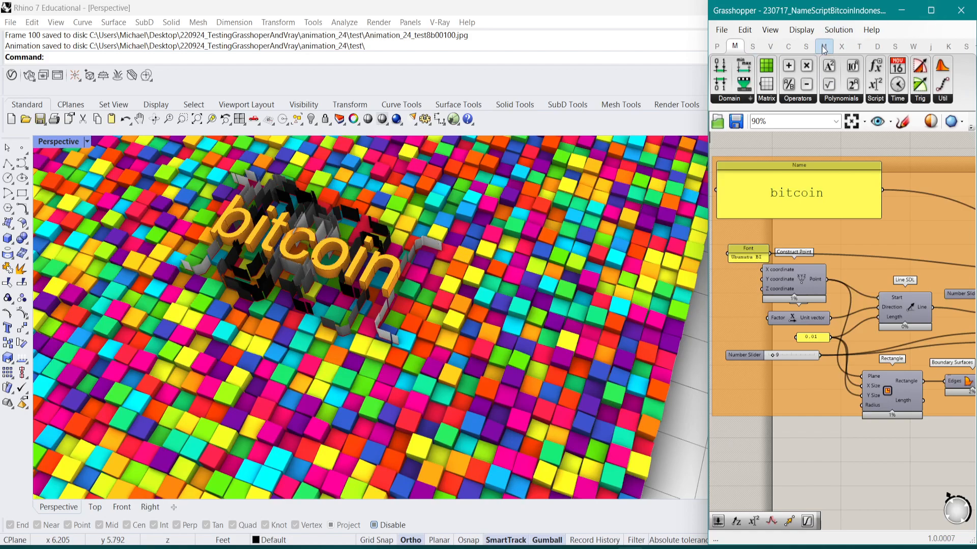
- Widen the Grasshopper window, switch back to the unnamed definition and bring its component network into view
{"action": "left_click_drag", "start_coordinate": [702, 68], "coordinate": [491, 68]}
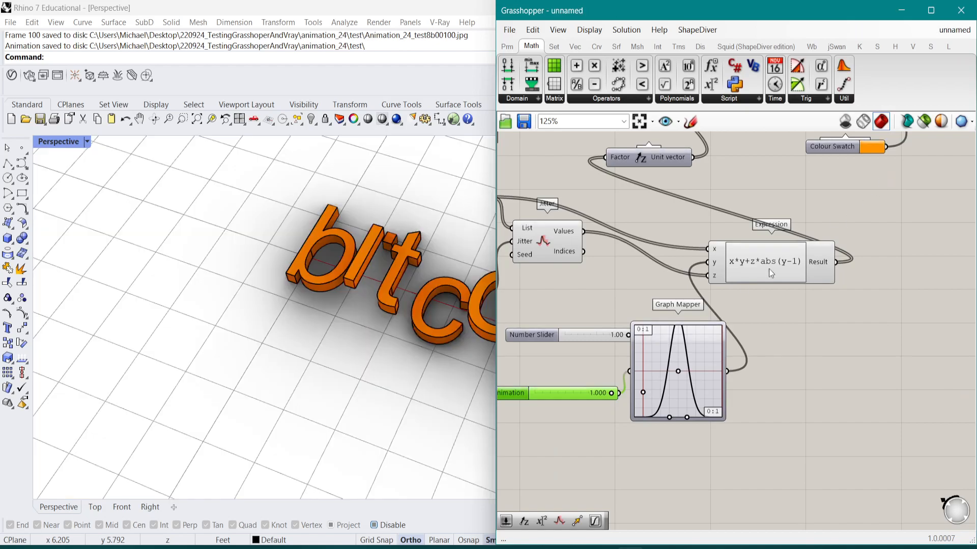
{"action": "scroll", "coordinate": [365, 227], "scroll_direction": "down", "scroll_amount": 6}
{"action": "scroll", "coordinate": [407, 277], "scroll_direction": "up", "scroll_amount": 4}
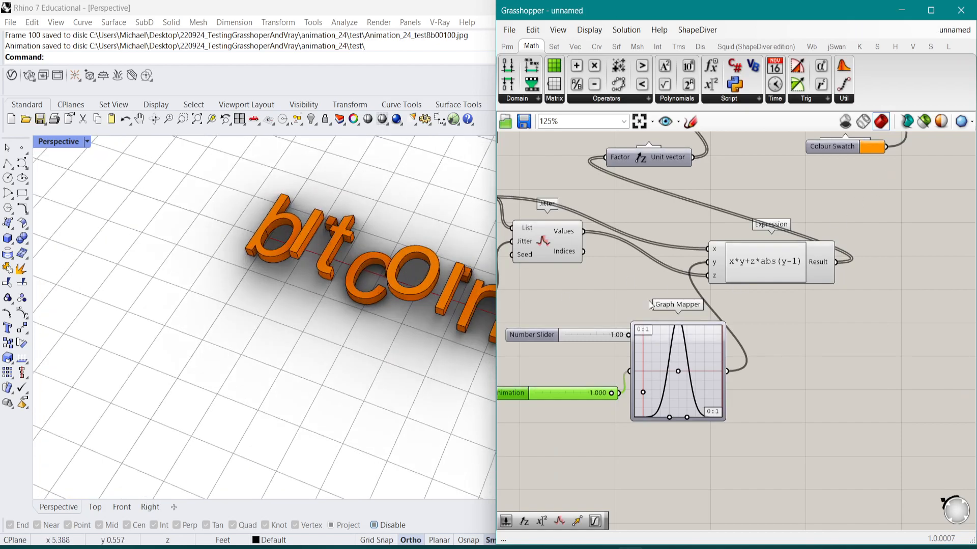
{"action": "scroll", "coordinate": [695, 305], "scroll_direction": "down", "scroll_amount": 5}
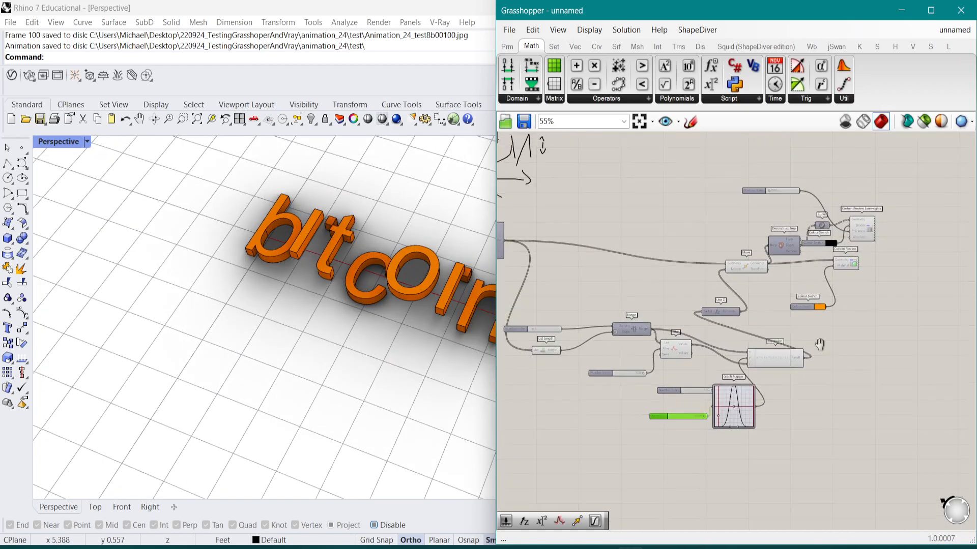